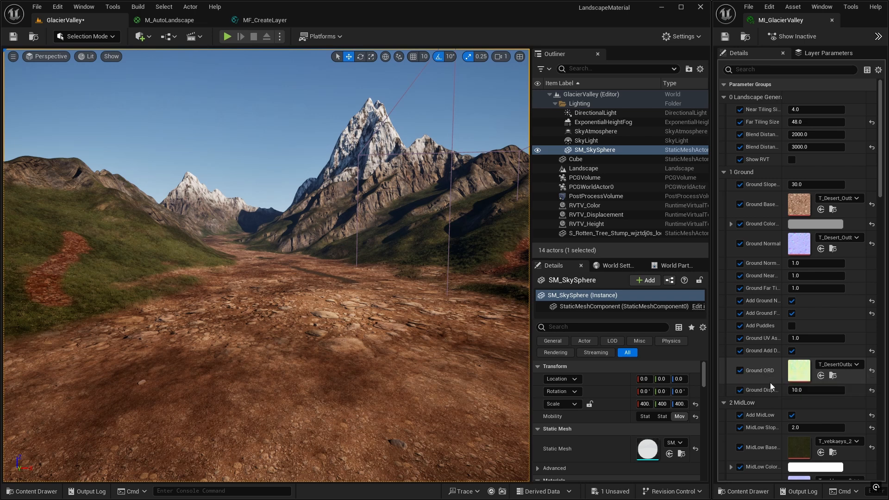
Open the Ground ORD texture, isolate its red channel for inspection, and close the texture.
double_click(796, 371)
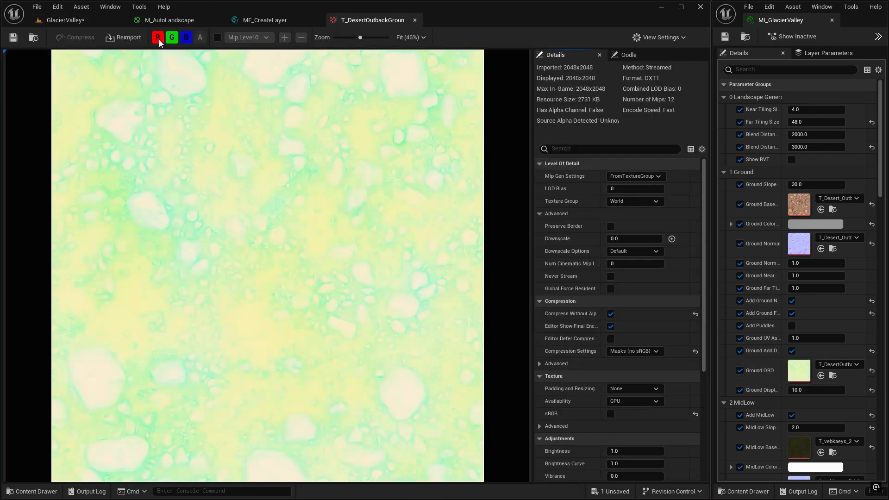
click(172, 38)
click(186, 38)
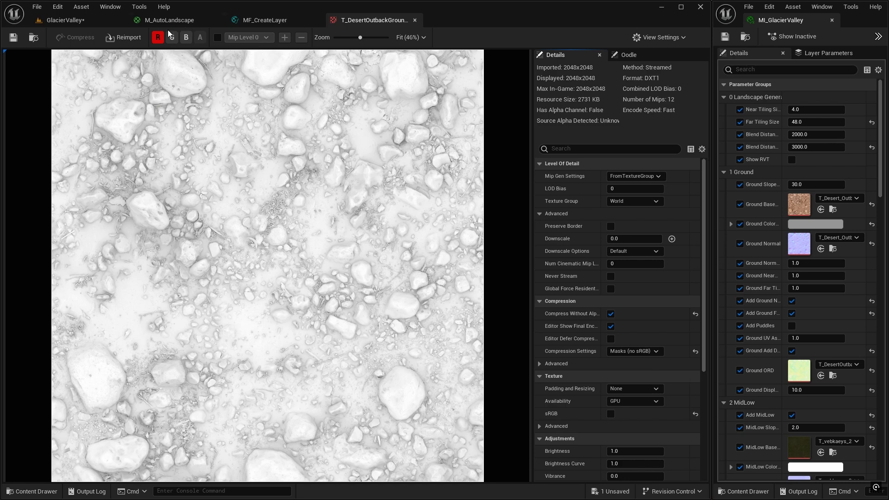
click(414, 20)
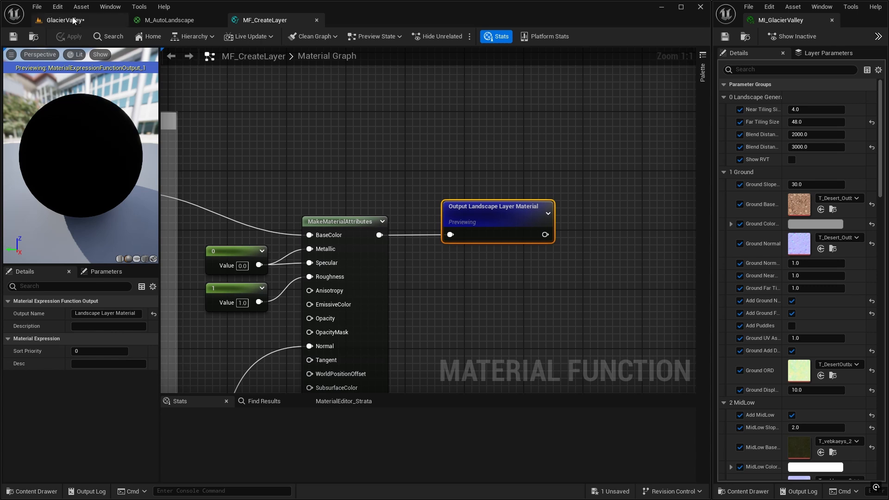
Examine the Landscape Layer Blend, RVT and foliage spawning sections of the M_AutoLandscape graph, comparing them with the GlacierValley level.
click(174, 19)
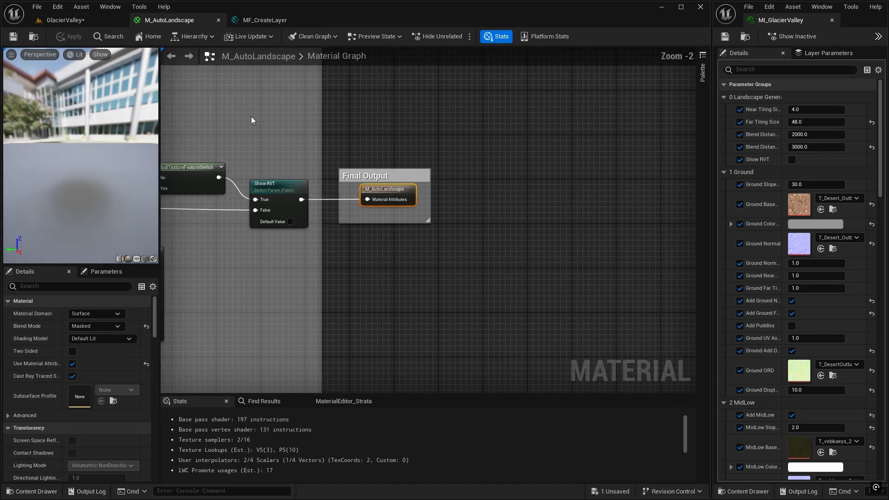
click(91, 20)
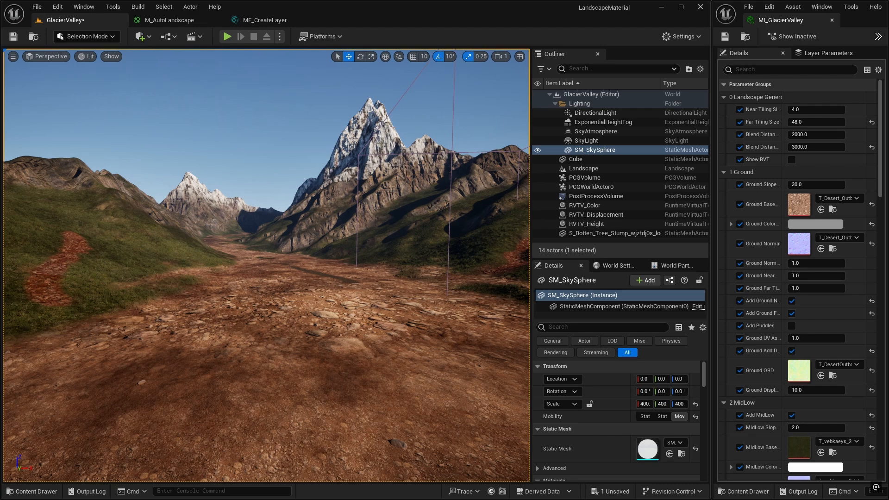
click(195, 20)
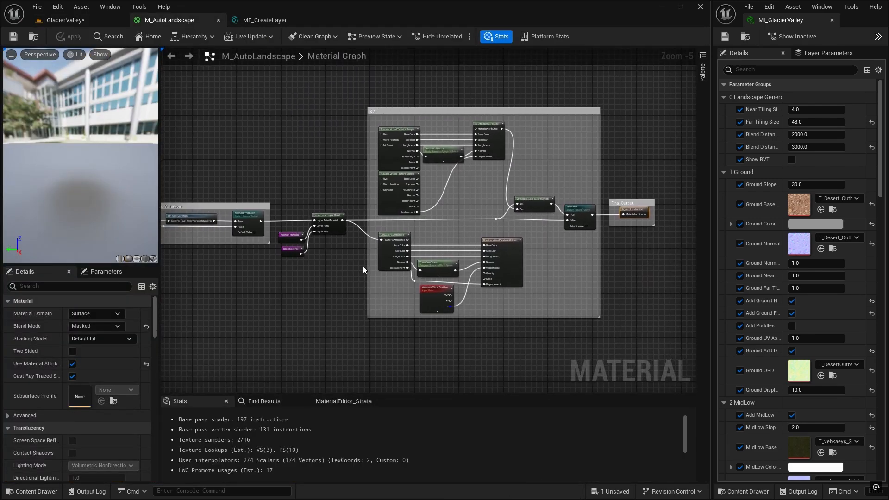
scroll(361, 265, up, 2)
right_drag(361, 265, 361, 370)
right_drag(304, 222, 359, 139)
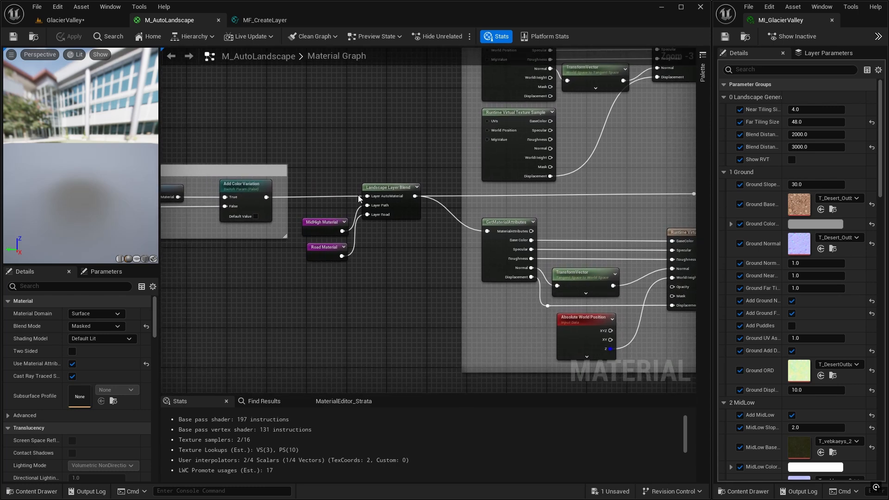
right_drag(396, 250, 349, 256)
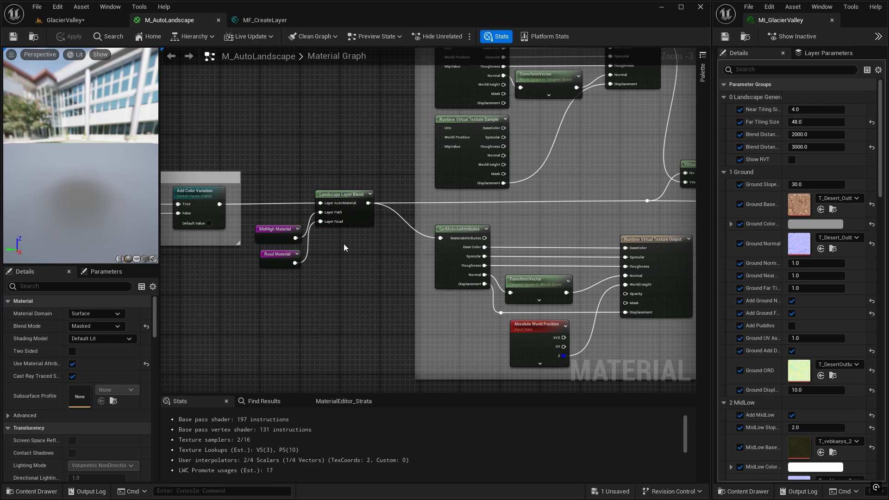
scroll(343, 243, down, 2)
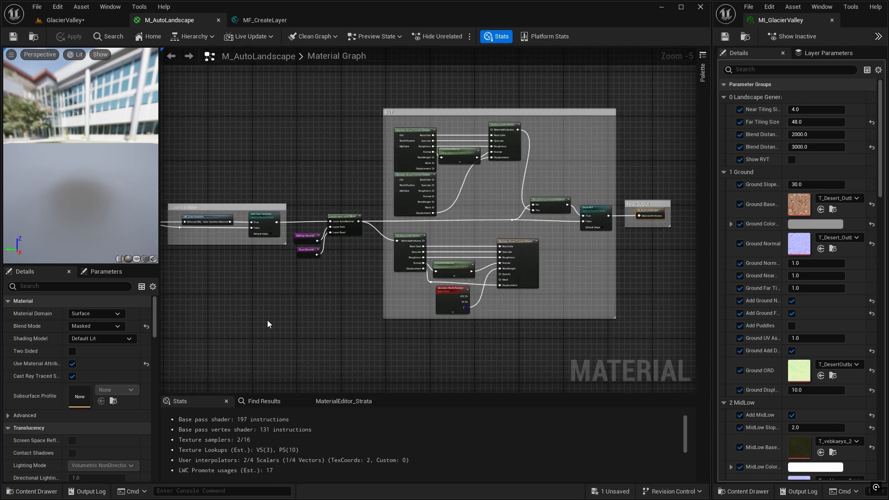
right_drag(268, 321, 423, 125)
right_drag(347, 214, 508, 269)
scroll(405, 236, up, 2)
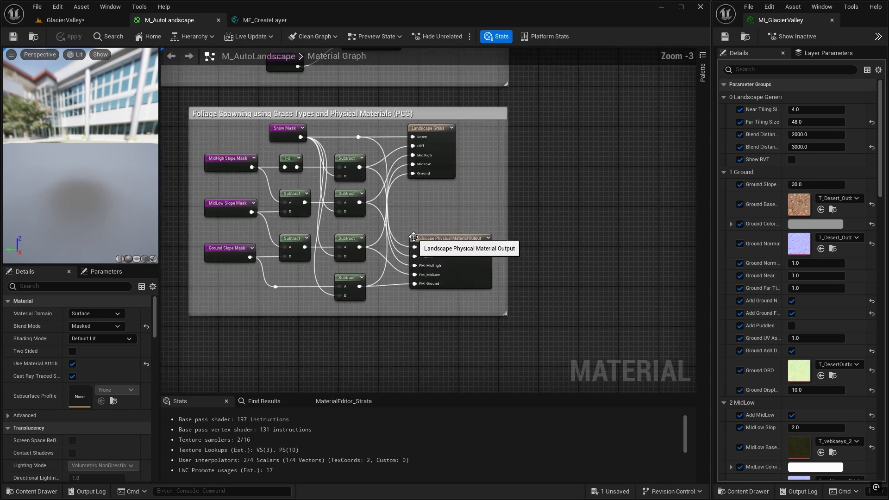
right_drag(273, 128, 262, 142)
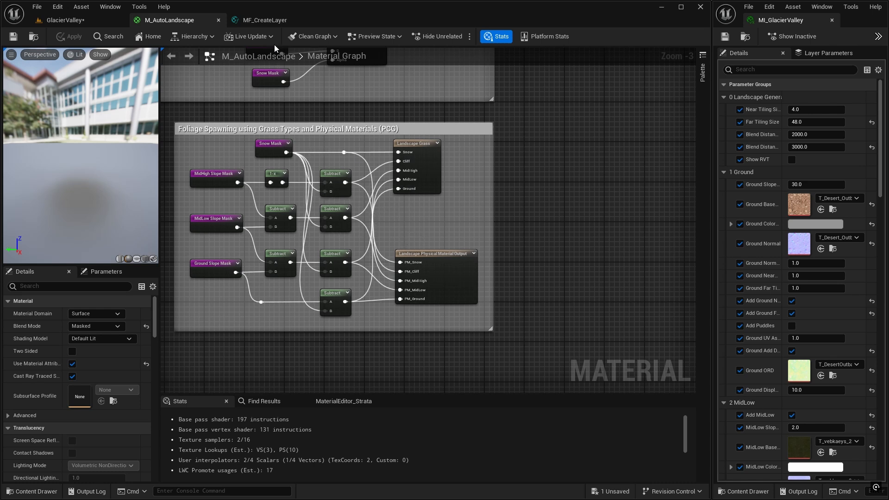
click(91, 22)
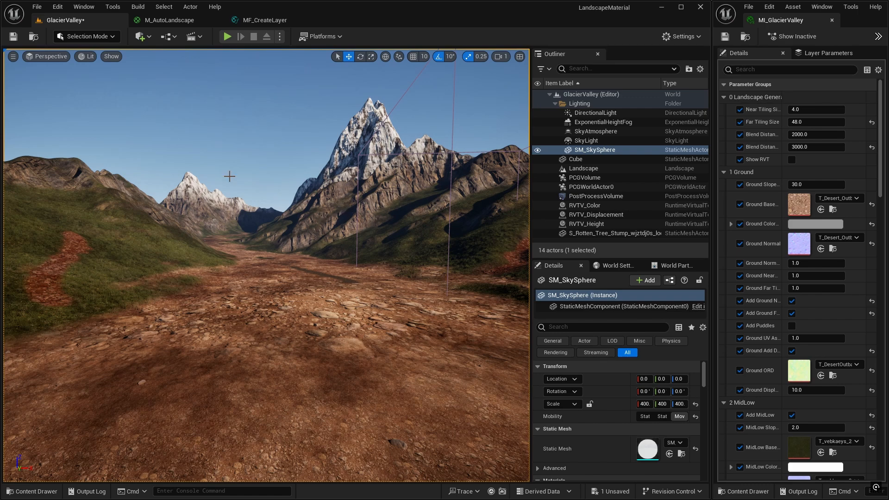
click(188, 21)
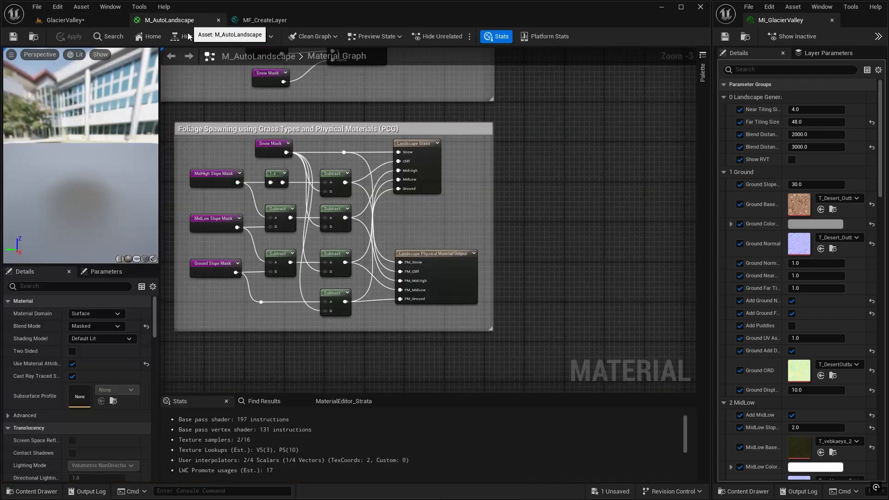
Examine the ground layer's MF_CreateLayer node and its inputs in the M_AutoLandscape graph.
right_drag(613, 262, 606, 263)
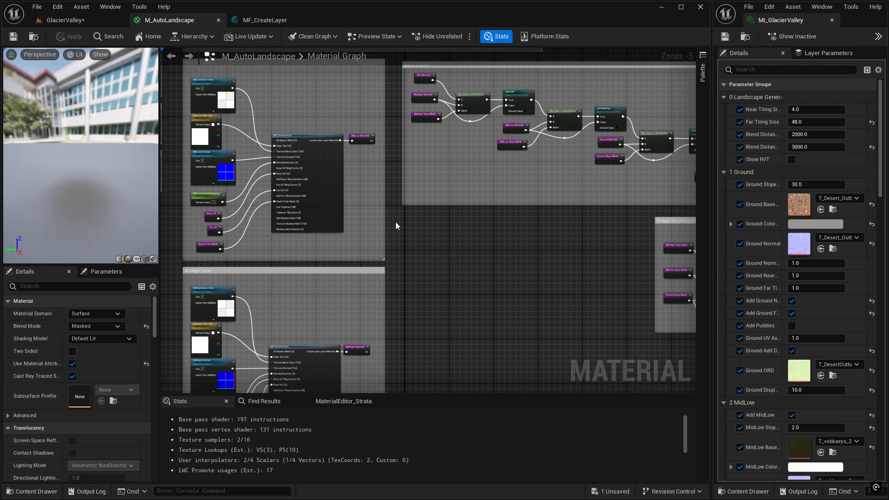
scroll(396, 227, down, 2)
right_drag(389, 235, 373, 389)
scroll(345, 275, up, 3)
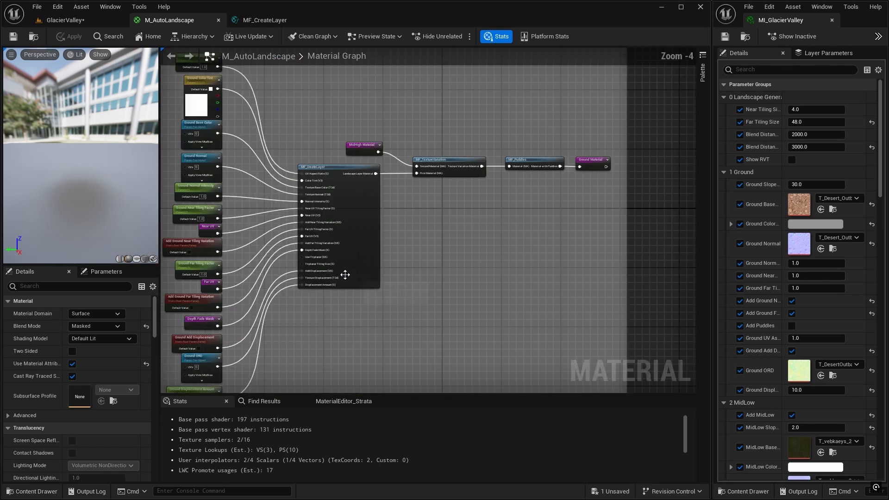
right_drag(375, 267, 449, 277)
scroll(433, 269, up, 2)
right_drag(426, 246, 350, 246)
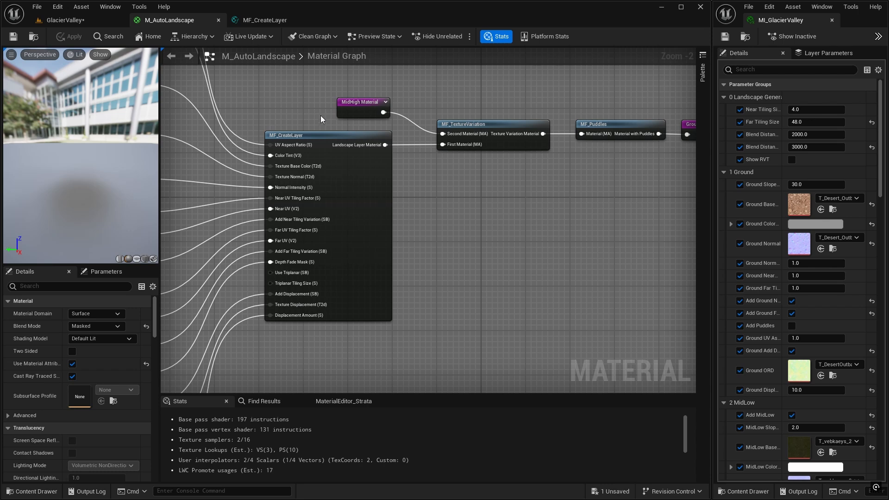
Switch to the MF_CreateLayer function and examine the node network in its Displacement section.
click(272, 21)
scroll(304, 140, down, 4)
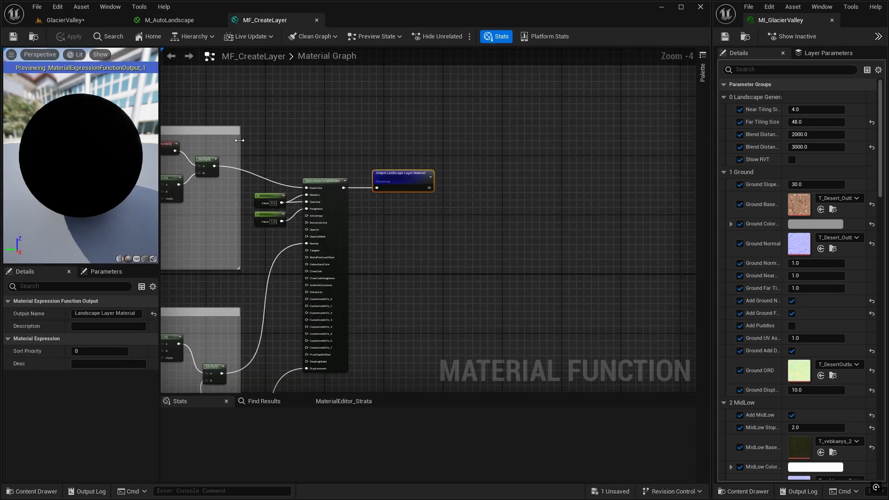
scroll(269, 162, down, 4)
right_drag(232, 182, 504, 155)
scroll(367, 181, up, 1)
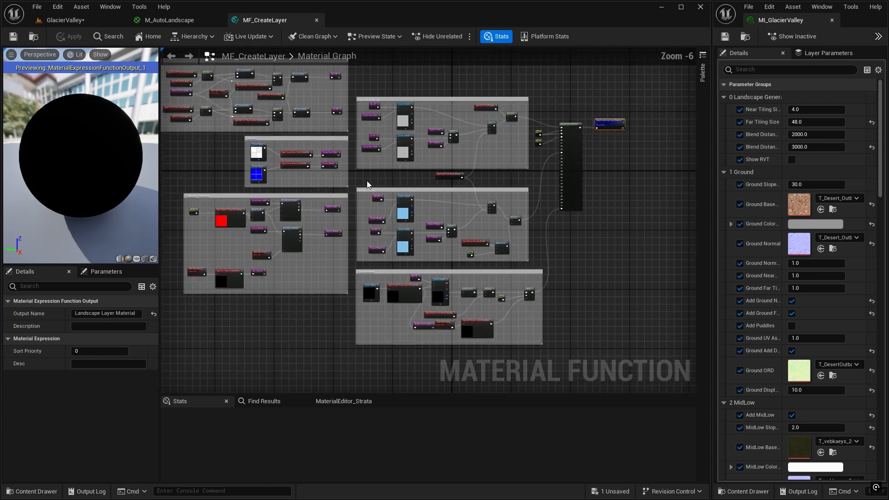
scroll(411, 179, up, 1)
right_drag(415, 179, 371, 129)
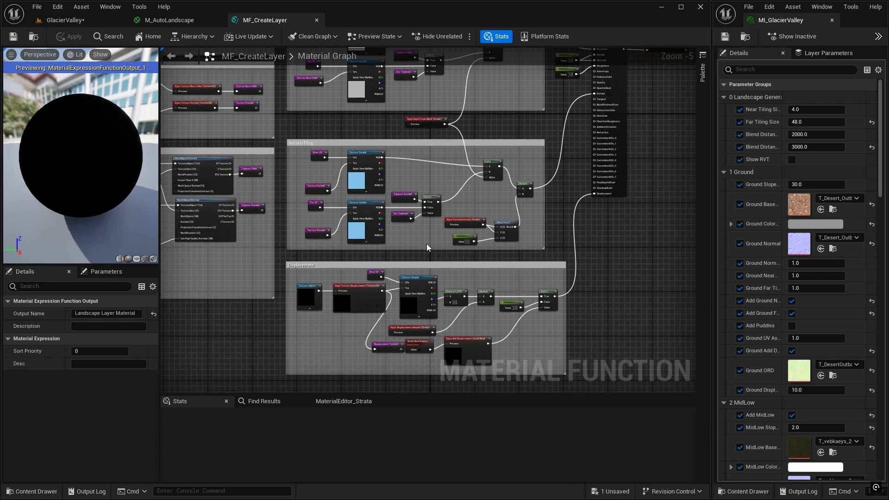
right_drag(420, 253, 362, 150)
scroll(376, 169, up, 3)
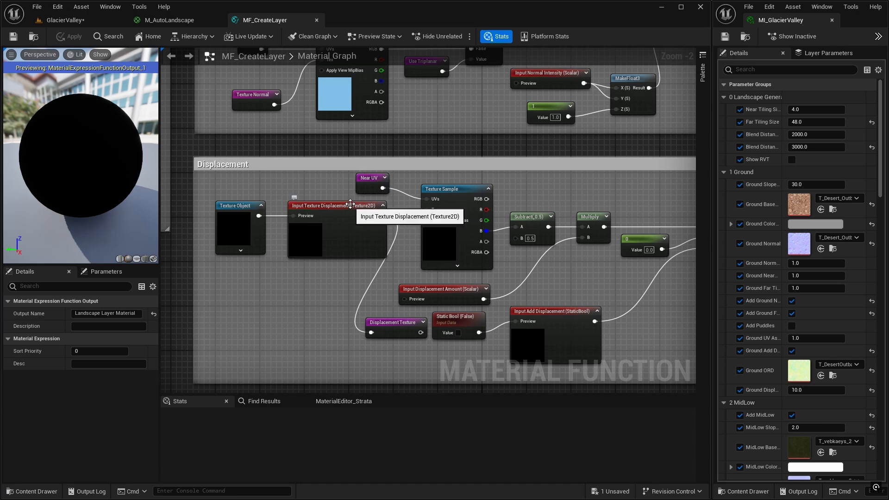
Compare the near and far texture sampling in Normal Tiling and Base Color Tiling with the Displacement section.
right_drag(343, 149, 373, 342)
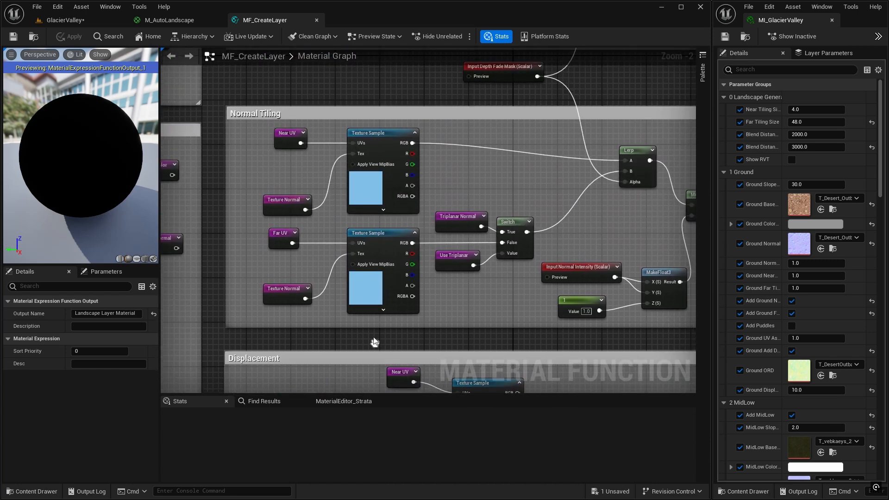
right_drag(403, 81, 410, 342)
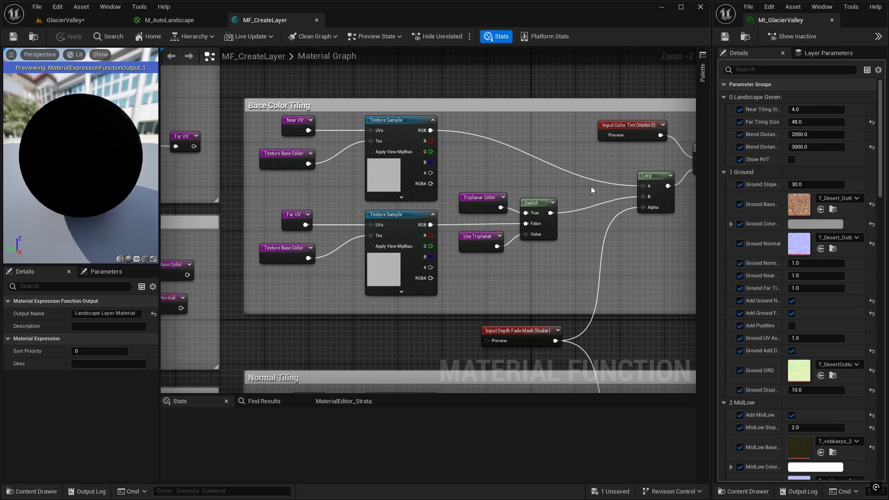
right_drag(623, 202, 531, 145)
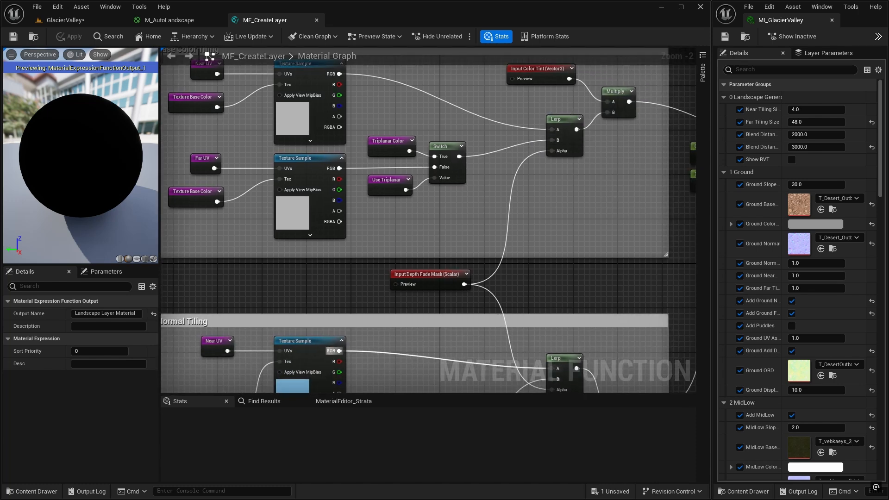
right_drag(400, 355, 421, 94)
right_drag(418, 340, 396, 167)
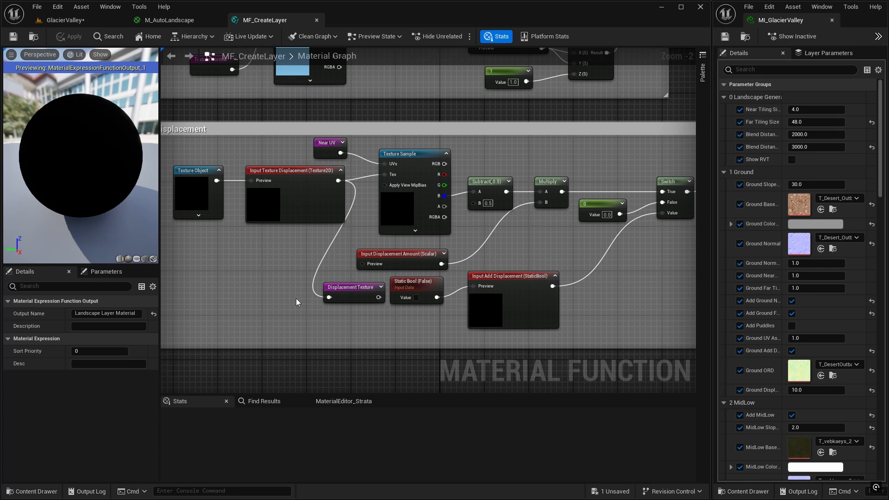
right_drag(297, 299, 356, 334)
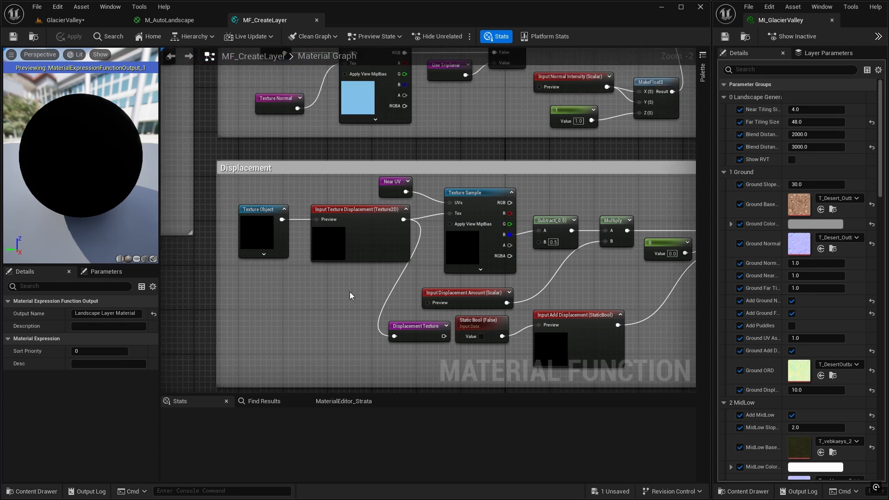
right_drag(349, 291, 356, 308)
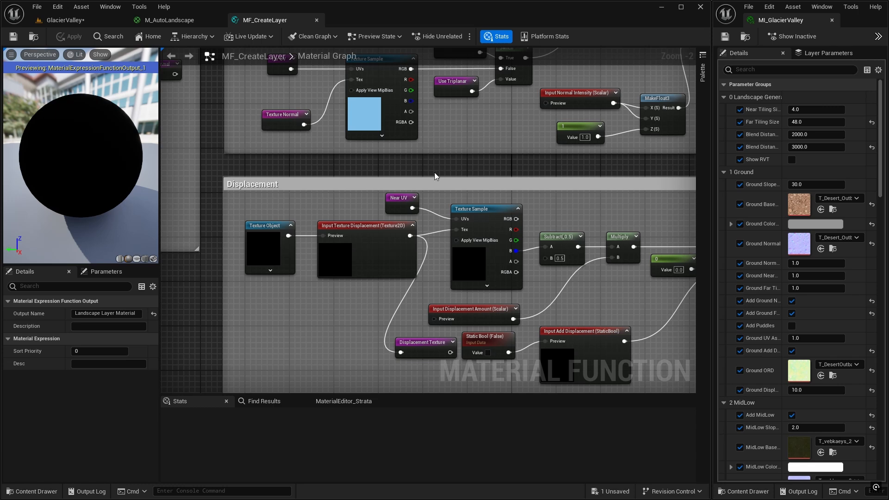
Move the Triplanar Projection group down and extend the Textures comment box downward into the freed space.
scroll(435, 177, down, 1)
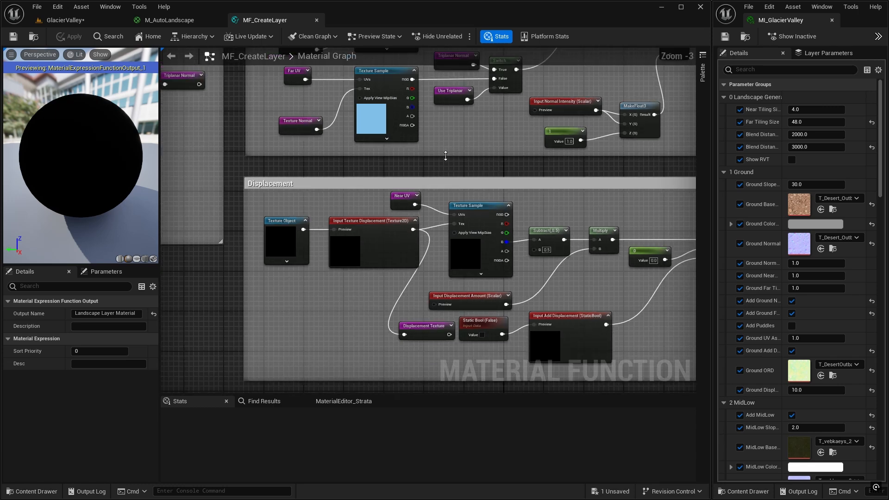
right_drag(446, 155, 456, 216)
scroll(311, 199, down, 2)
right_drag(311, 199, 511, 334)
scroll(326, 223, up, 2)
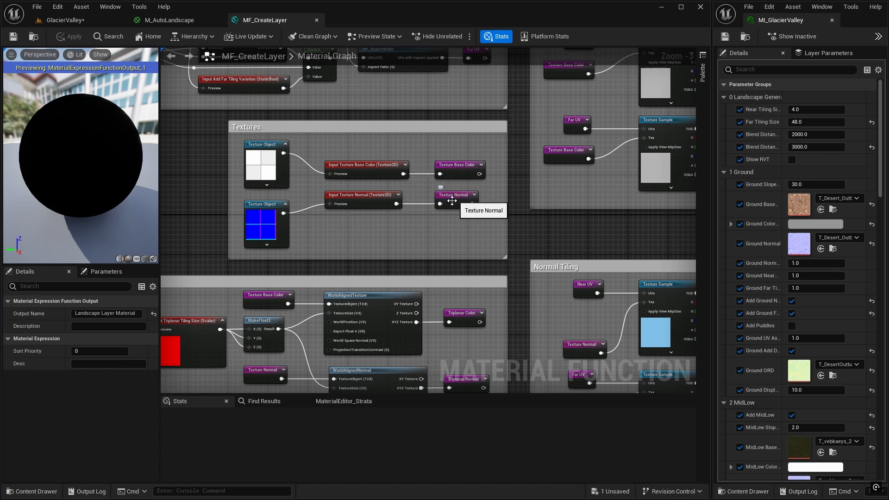
right_drag(432, 237, 445, 135)
scroll(380, 157, down, 1)
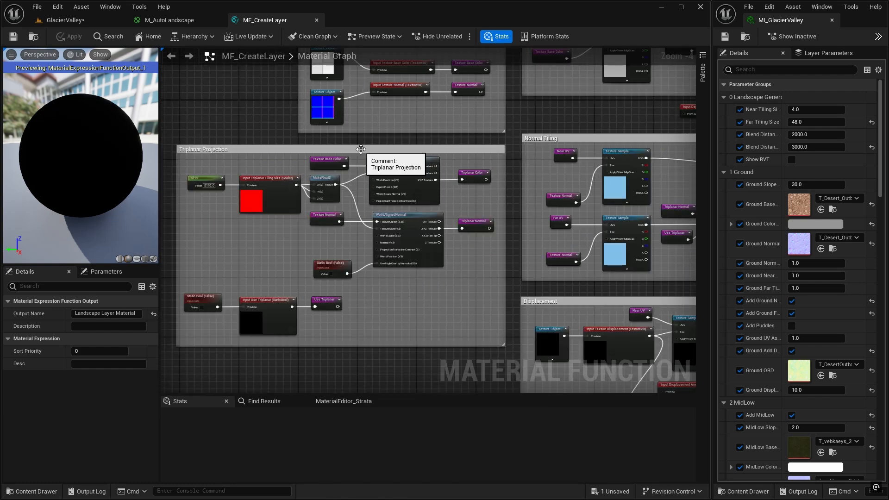
drag(355, 151, 371, 253)
right_drag(378, 184, 347, 216)
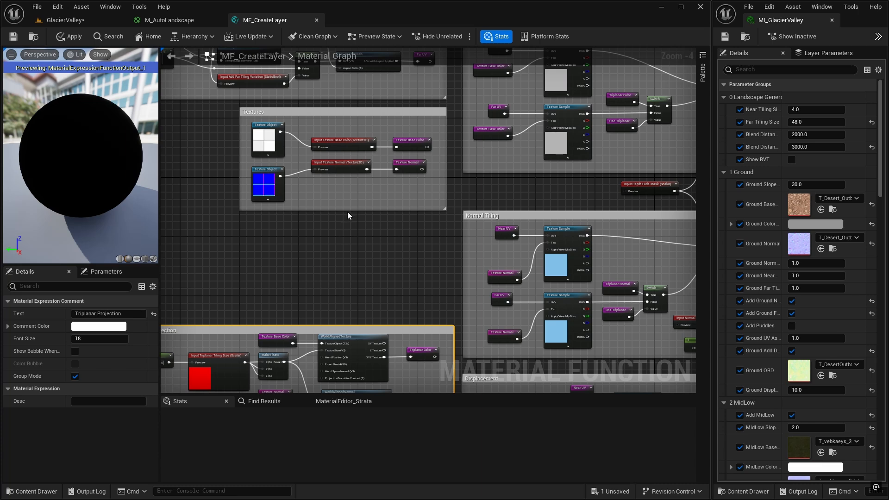
drag(348, 211, 353, 273)
Disconnect the displacement texture input from its Texture Sample and move it, its Texture Object and the Displacement Texture reroute into the Textures group.
right_drag(433, 296, 303, 92)
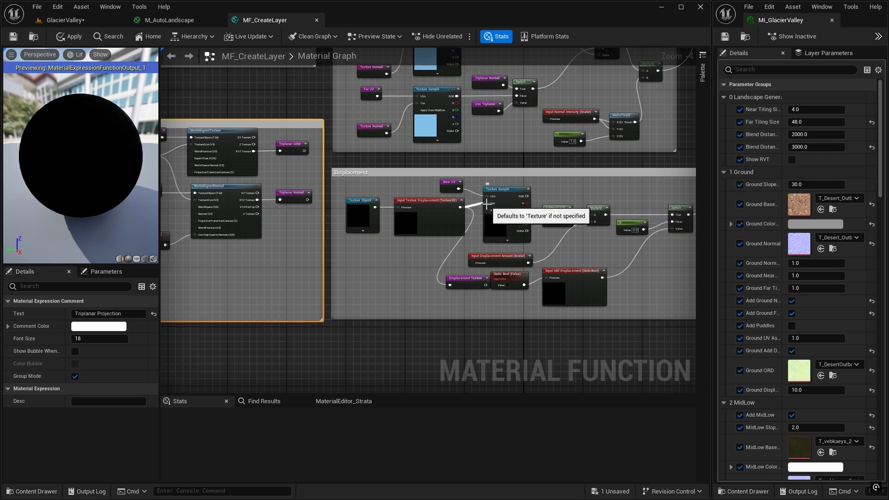
drag(339, 201, 458, 297)
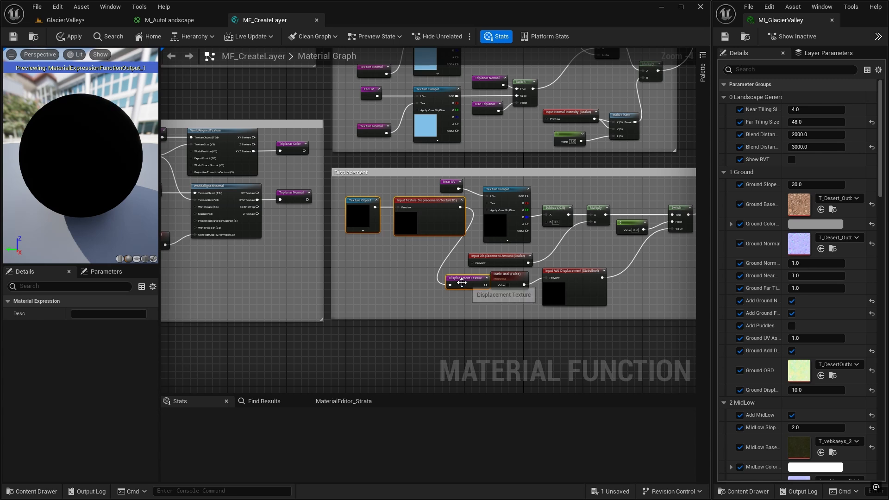
right_drag(417, 274, 487, 339)
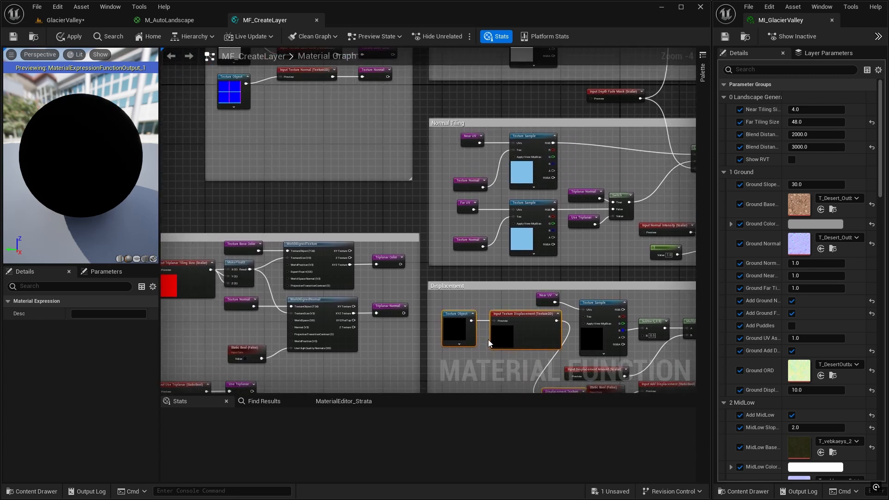
drag(462, 319, 236, 130)
right_click(392, 142)
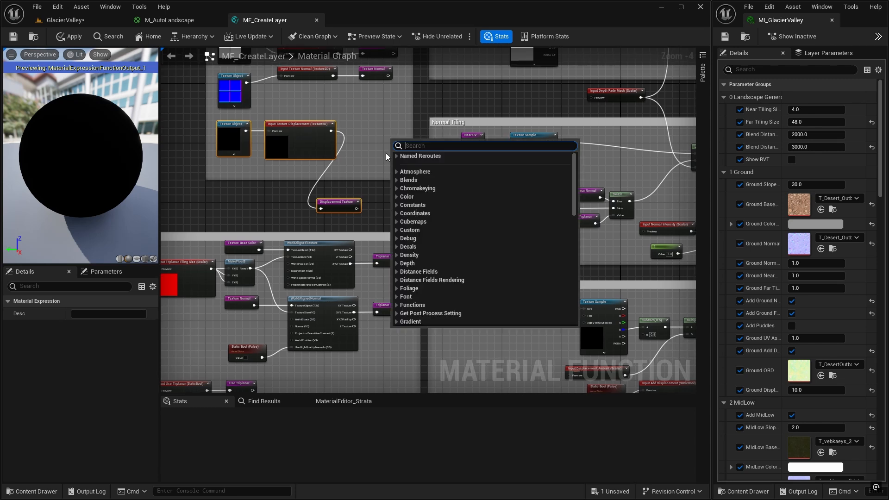
click(348, 196)
drag(337, 199, 373, 124)
right_drag(373, 159, 417, 263)
scroll(423, 246, up, 2)
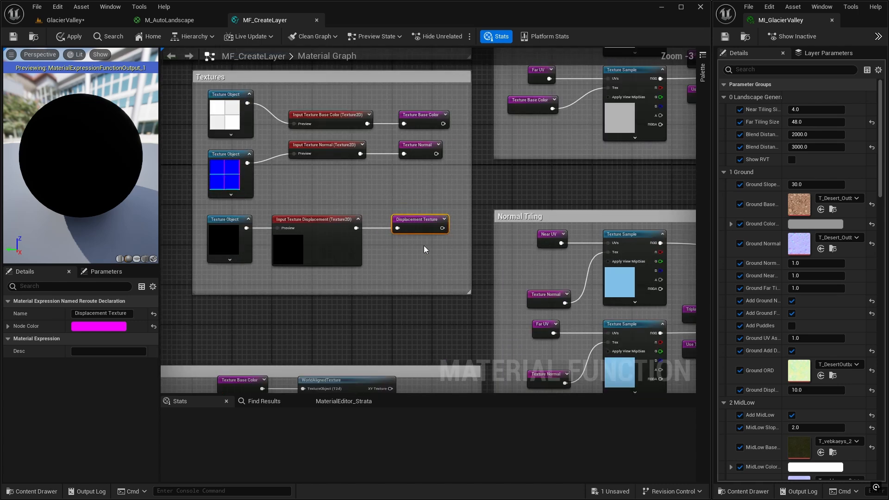
Rename the Displacement Texture reroute node in the Textures group to Texture ORD.
right_drag(383, 189, 431, 182)
right_drag(345, 164, 342, 219)
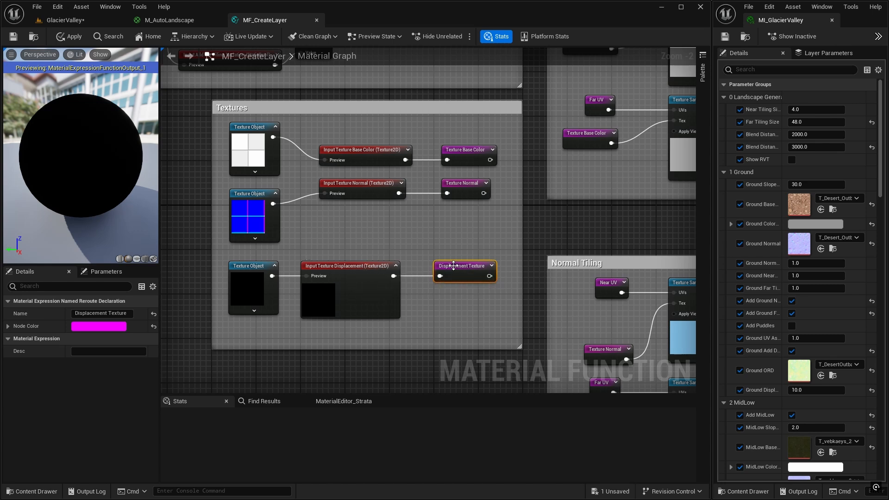
right_drag(460, 242, 423, 198)
right_drag(382, 176, 424, 183)
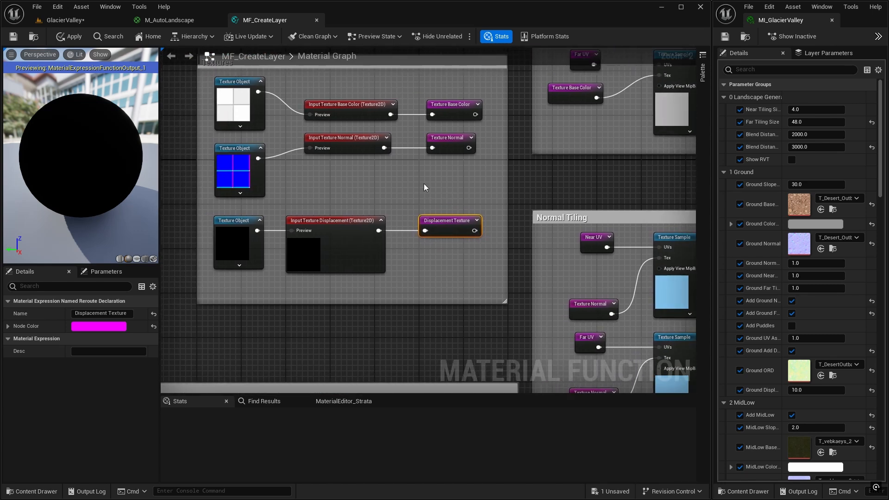
double_click(443, 220)
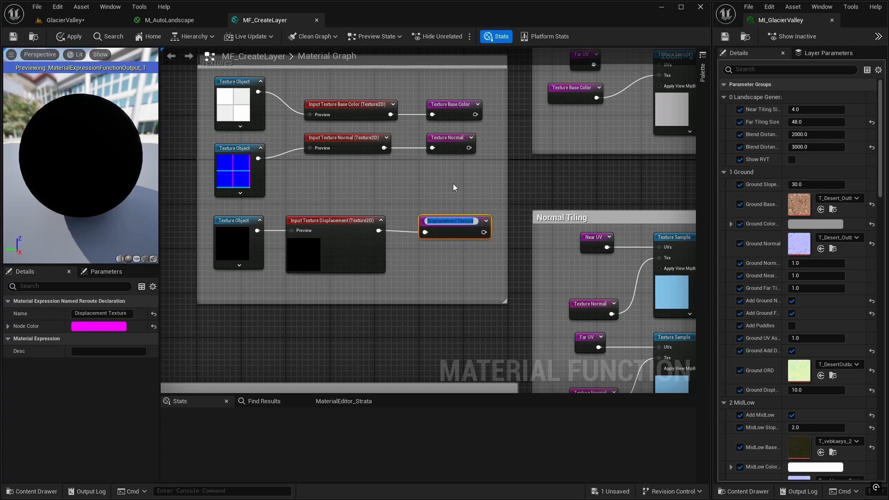
text(Tex)
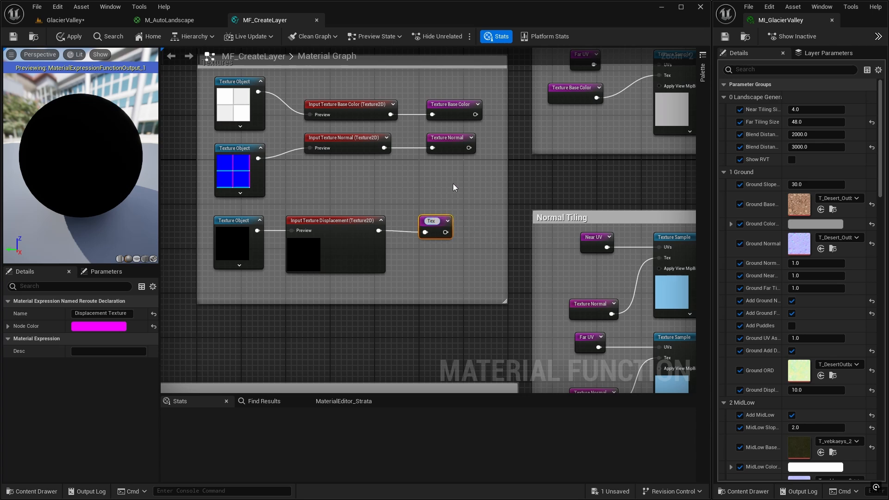
text(ture ORD)
key(Return)
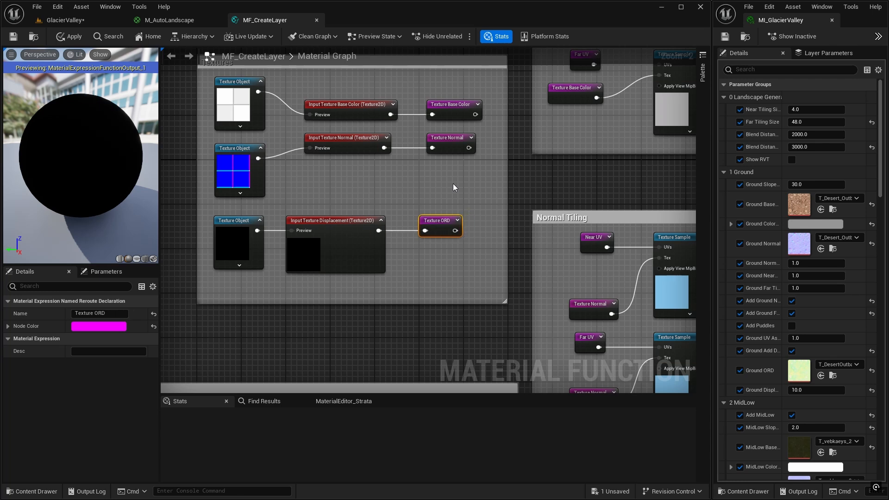
Rename the Texture Displacement function input to Texture ORD.
right_drag(436, 177, 516, 169)
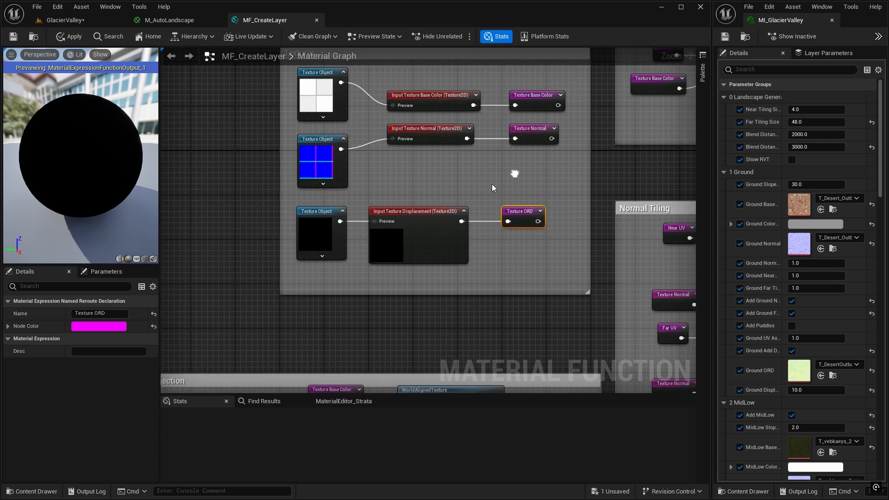
click(417, 210)
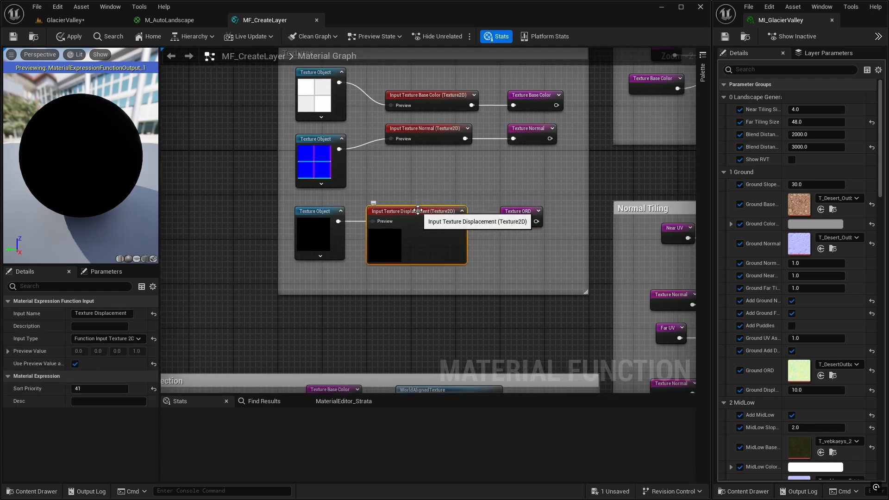
click(127, 312)
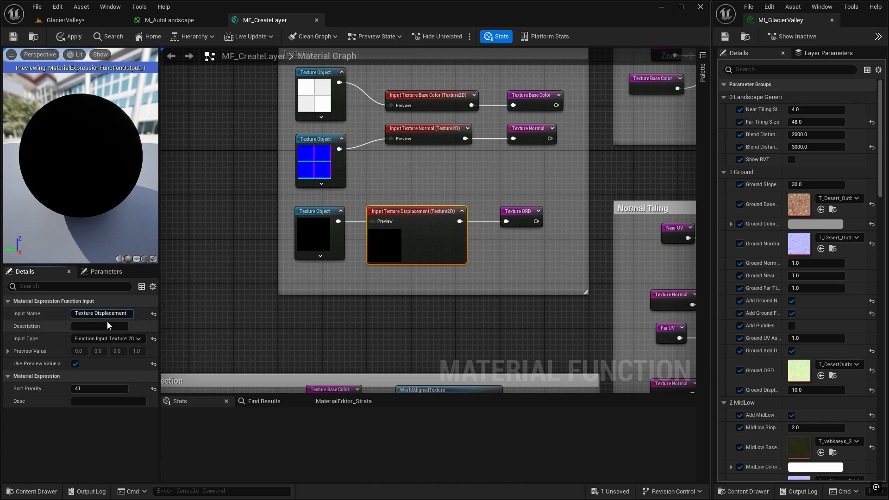
double_click(129, 312)
text(ORD)
key(Return)
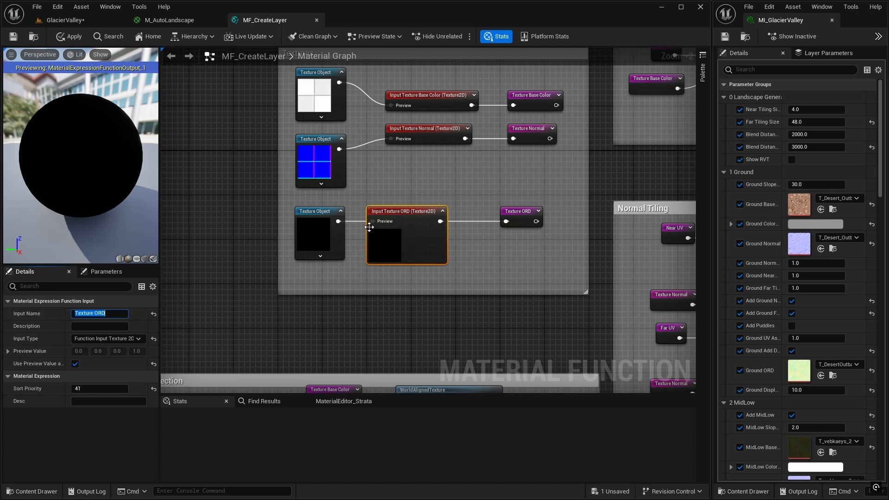
Shift the Texture ORD input and its reroute node together to line up with the Base Color and Normal nodes above.
ctrl+click(524, 212)
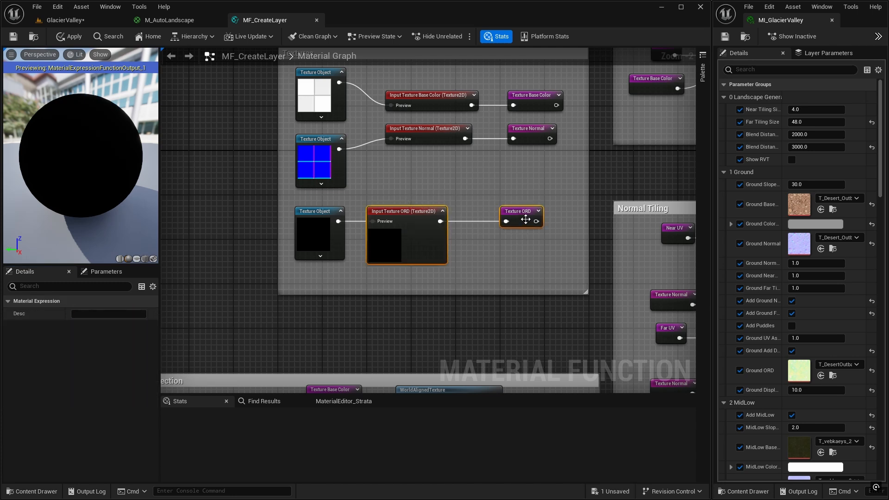
drag(524, 212, 540, 212)
click(320, 212)
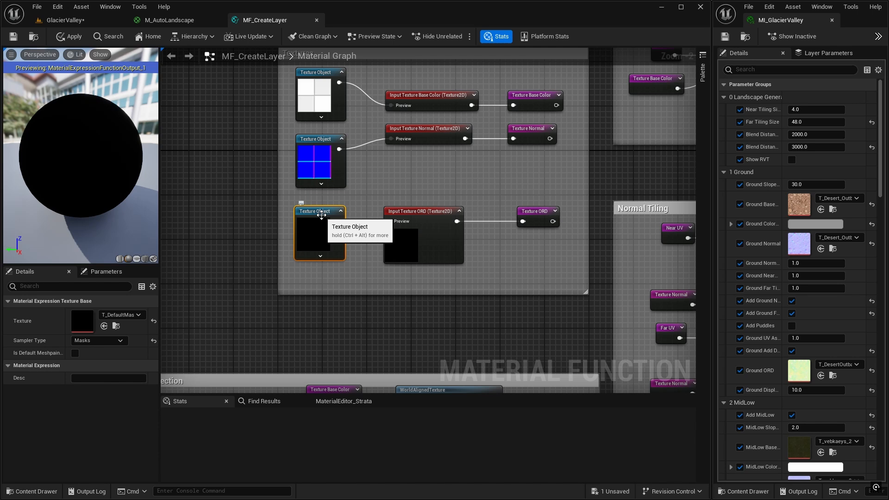
Import T_ORD_DefaultMask.png from the UBLandscapeAuto folder into the project's Materials/Textures folder.
click(381, 188)
key(ctrl+space)
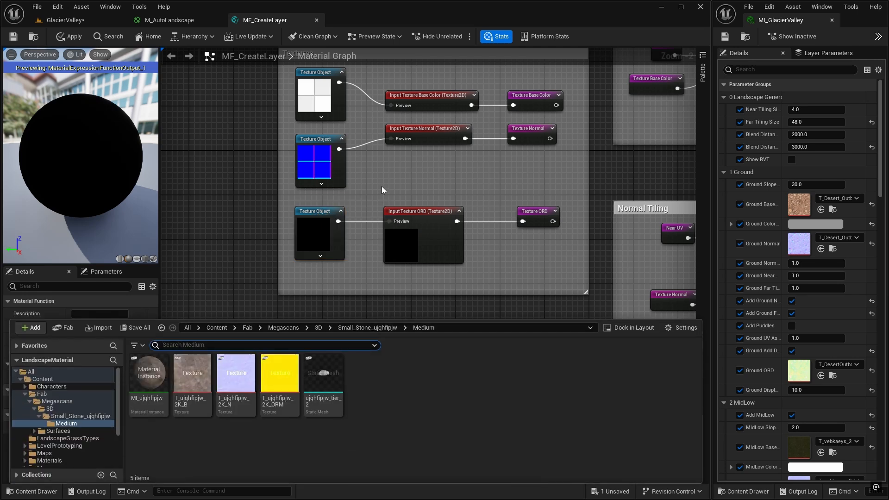
click(25, 393)
scroll(46, 413, down, 2)
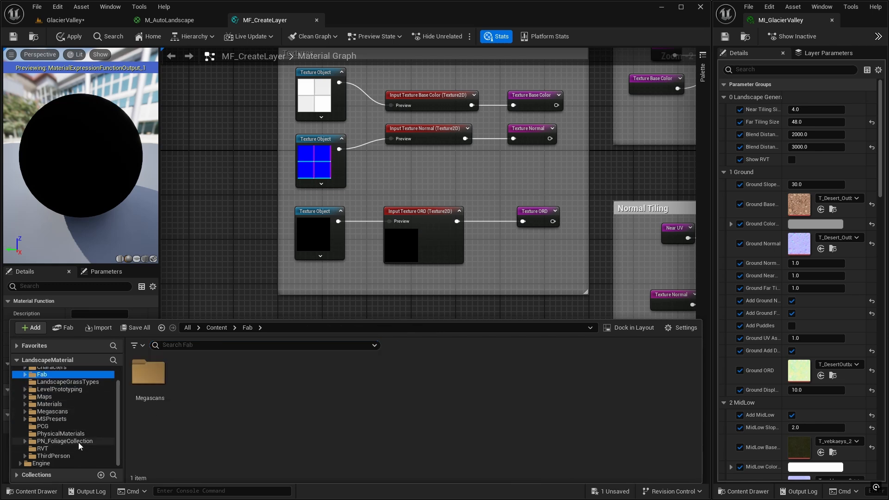
click(52, 405)
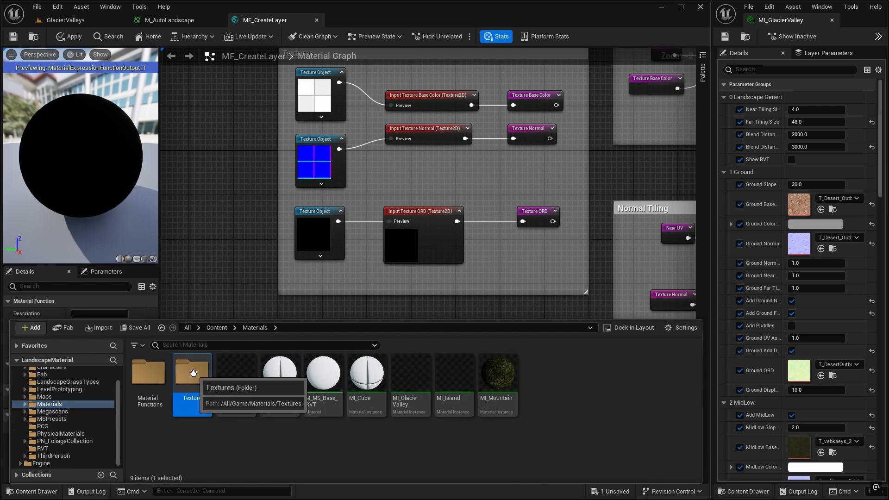
double_click(193, 373)
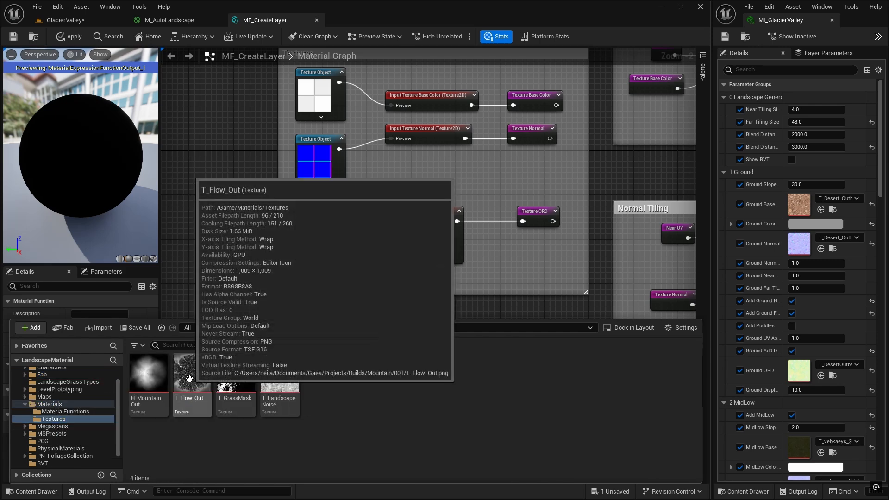
click(101, 328)
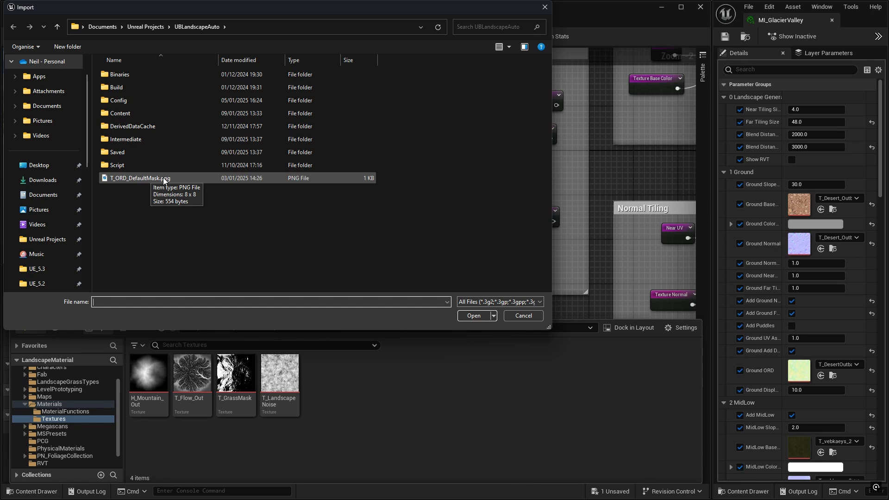
double_click(135, 178)
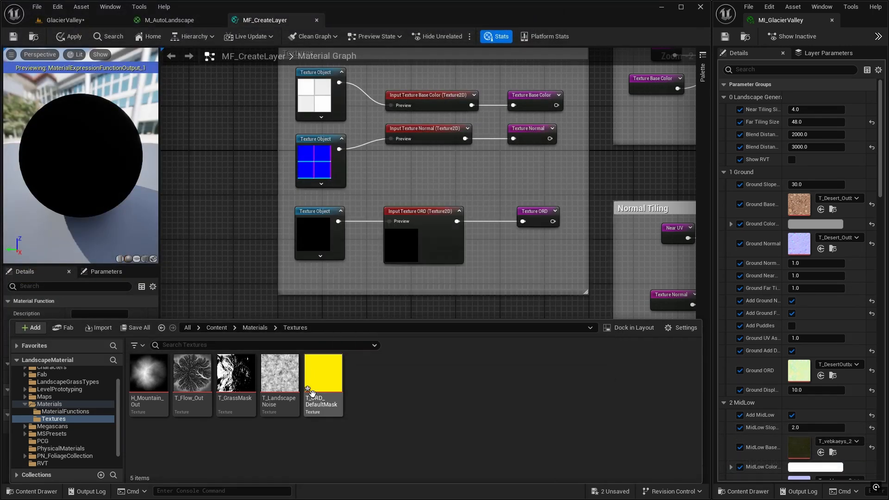
Open the T_ORD_DefaultMask texture and examine its red, green and blue channels individually, then close it.
click(326, 376)
double_click(327, 376)
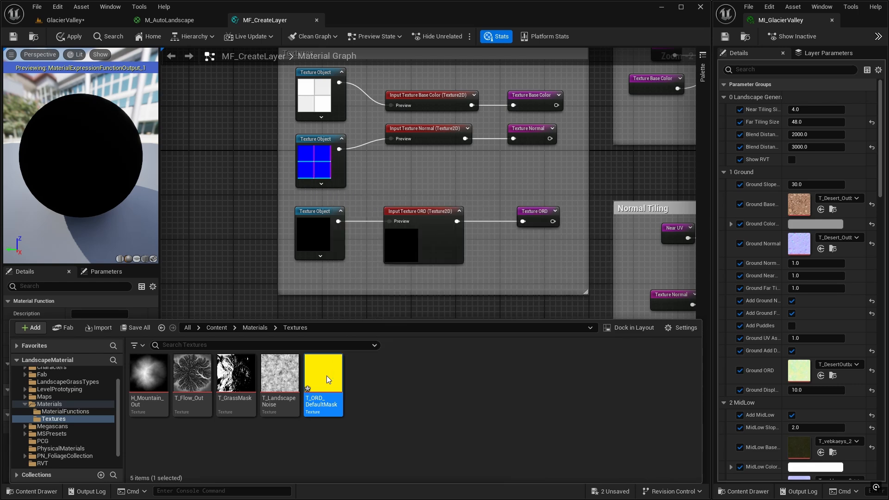
scroll(288, 269, up, 8)
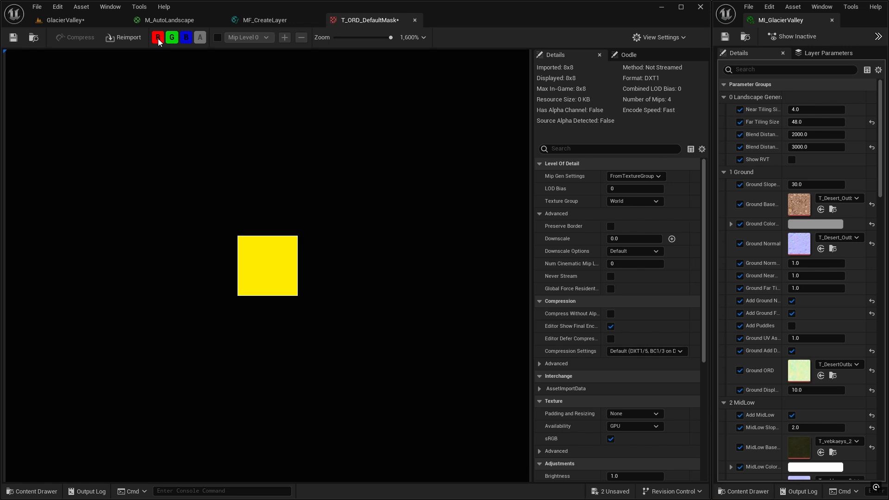
click(172, 38)
click(186, 39)
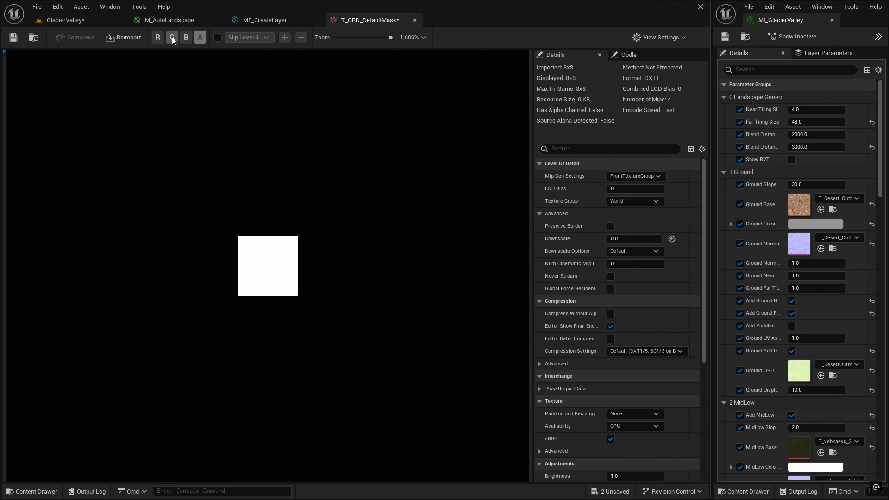
click(171, 37)
click(172, 39)
click(186, 37)
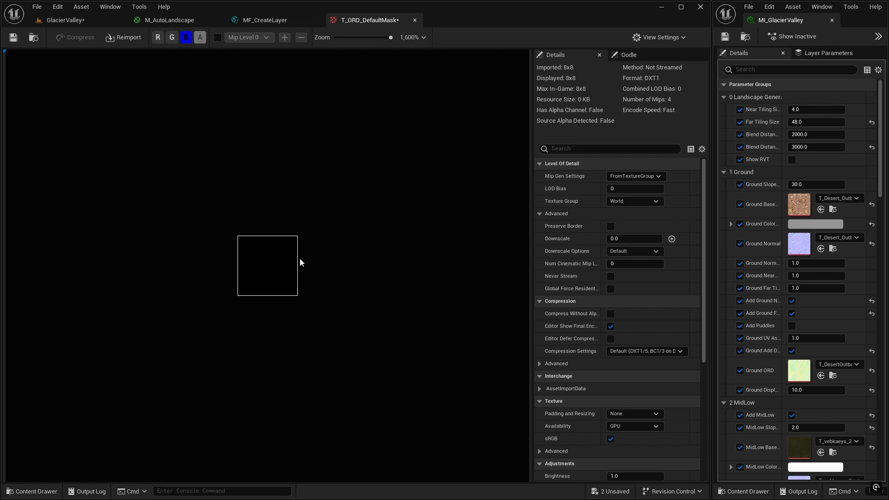
click(172, 37)
click(158, 37)
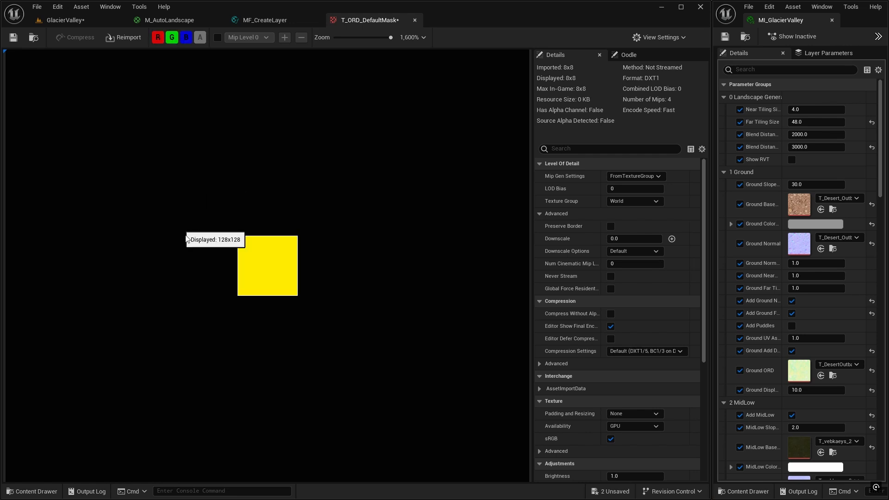
click(415, 20)
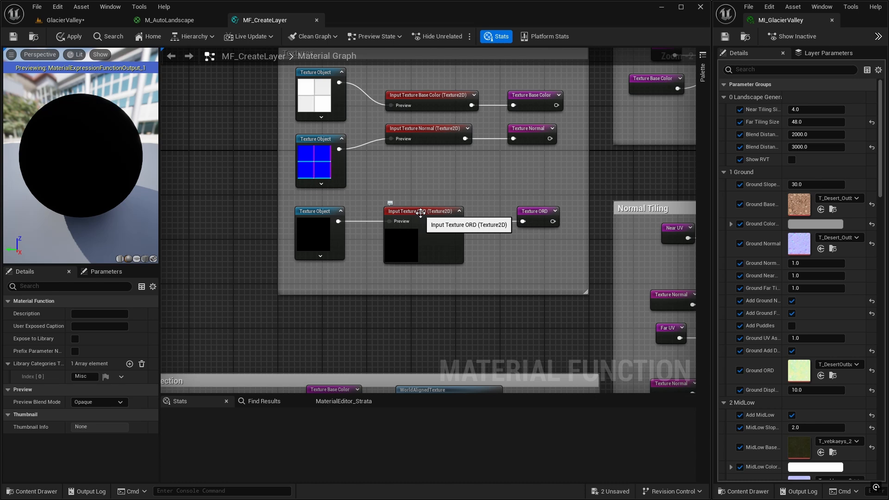
Set the compression of the T_ORD_DefaultMask texture to Masks (no sRGB), then save and close it.
click(325, 213)
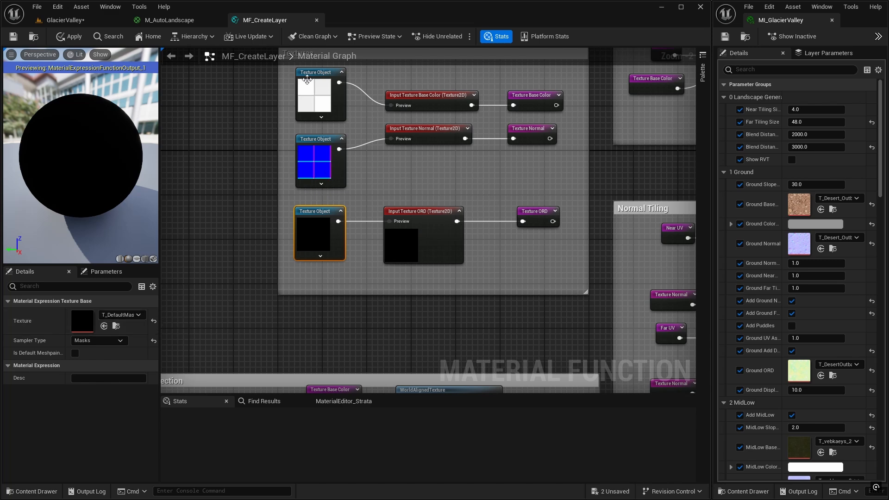
key(ctrl+space)
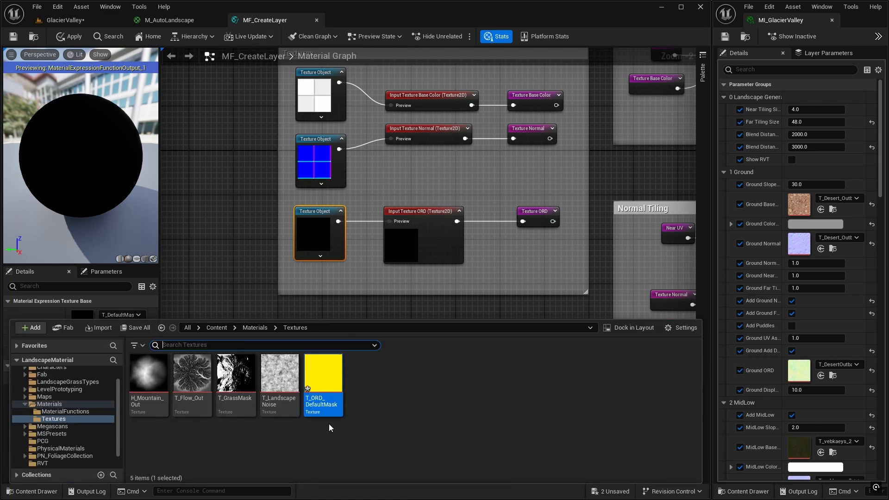
double_click(325, 376)
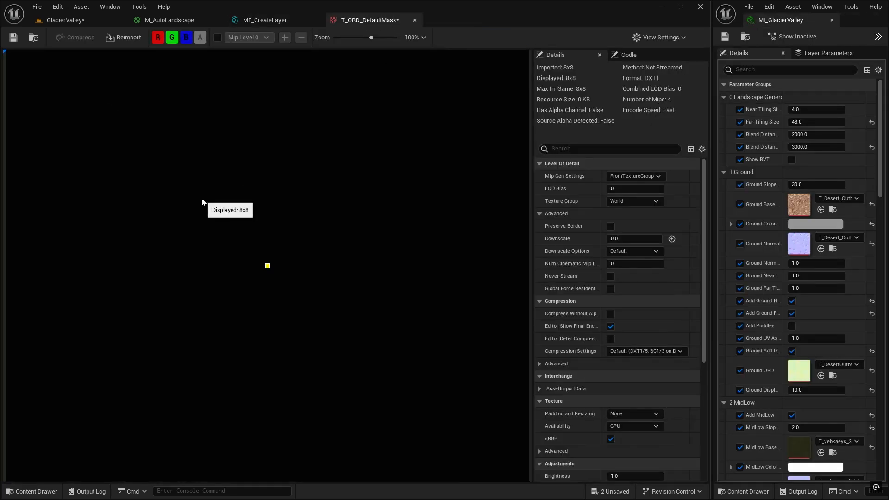
scroll(293, 224, up, 10)
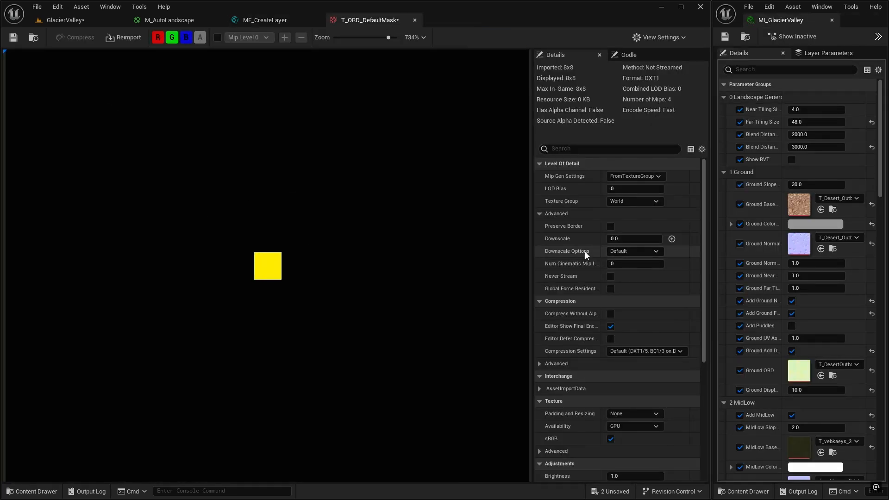
click(681, 351)
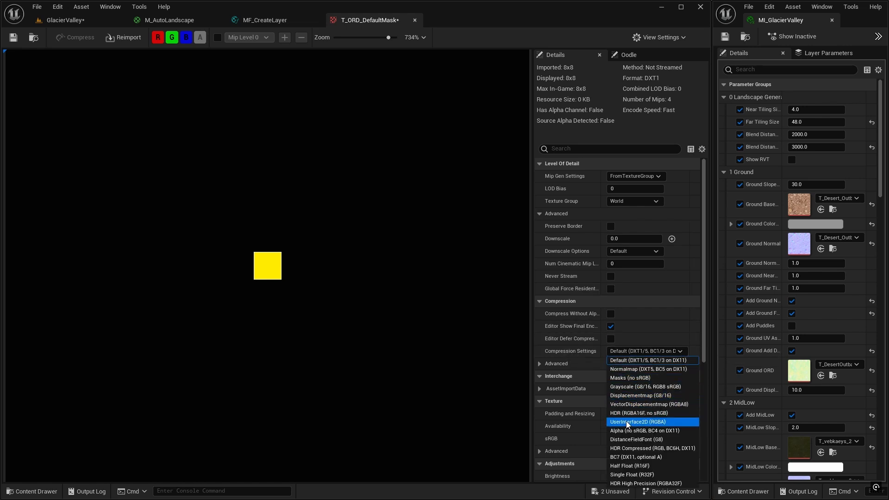
click(626, 379)
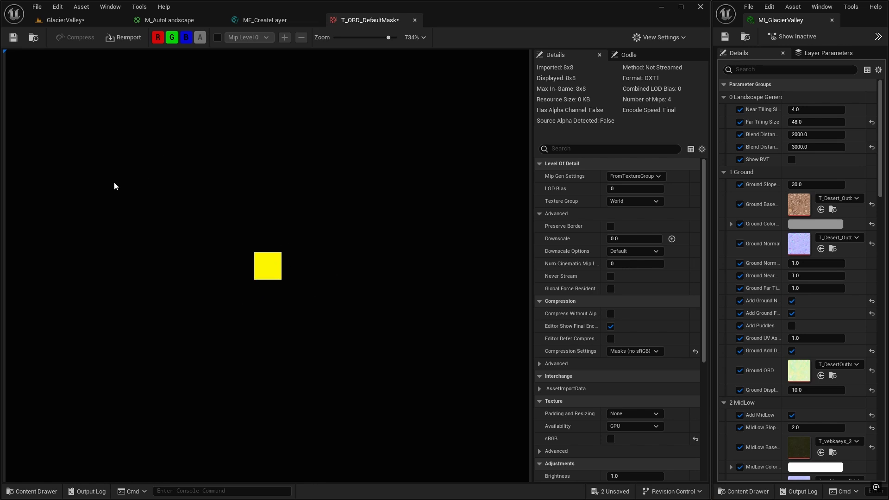
click(13, 37)
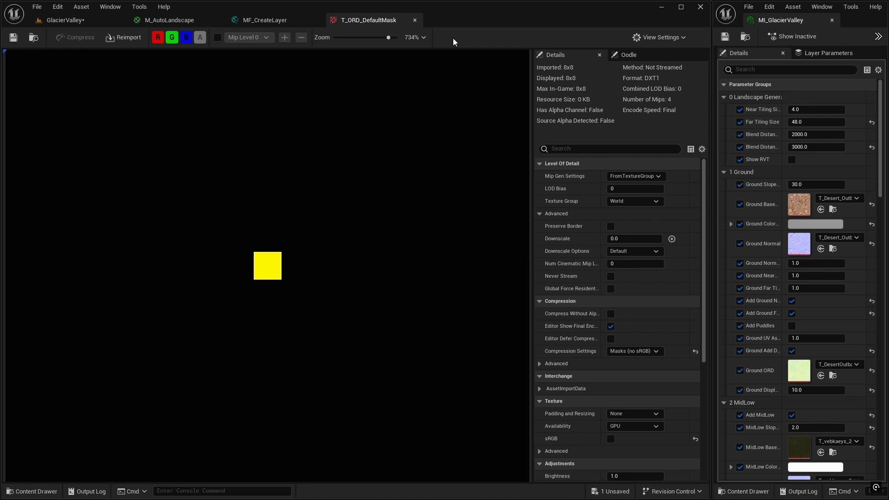
click(414, 21)
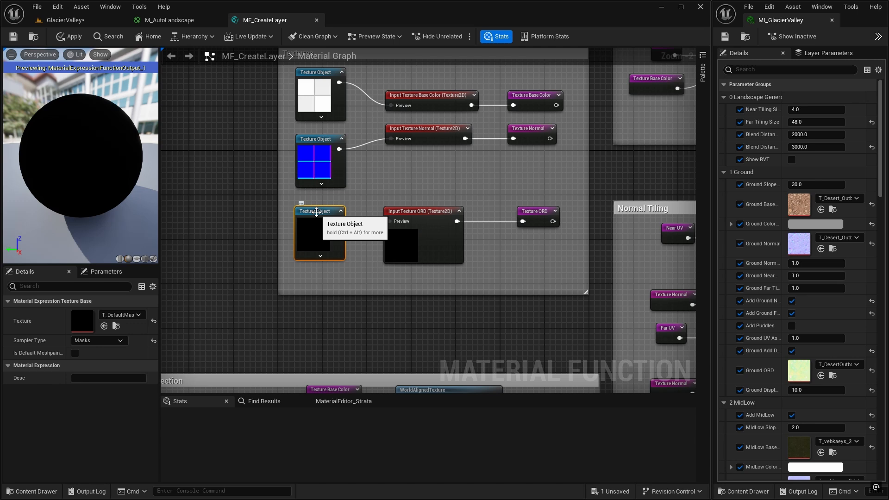
Assign T_ORD_DefaultMask to the Texture Object feeding the Texture ORD input and save the material function.
click(138, 315)
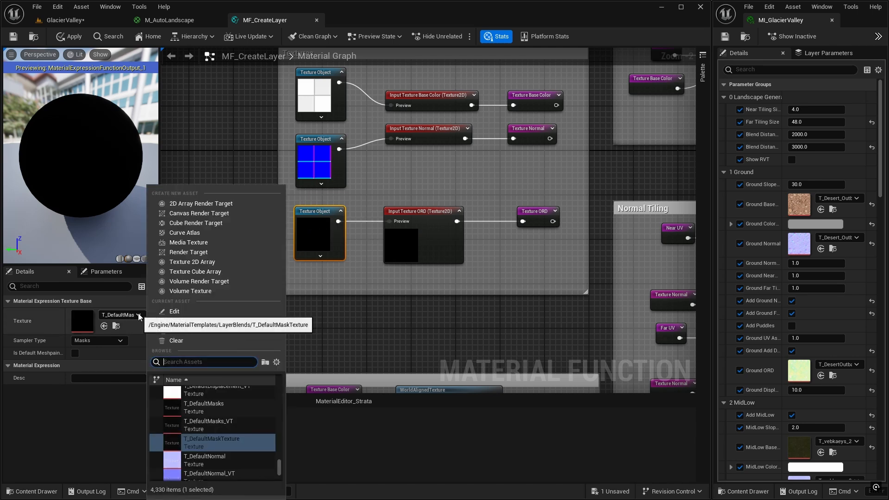
text(ORD)
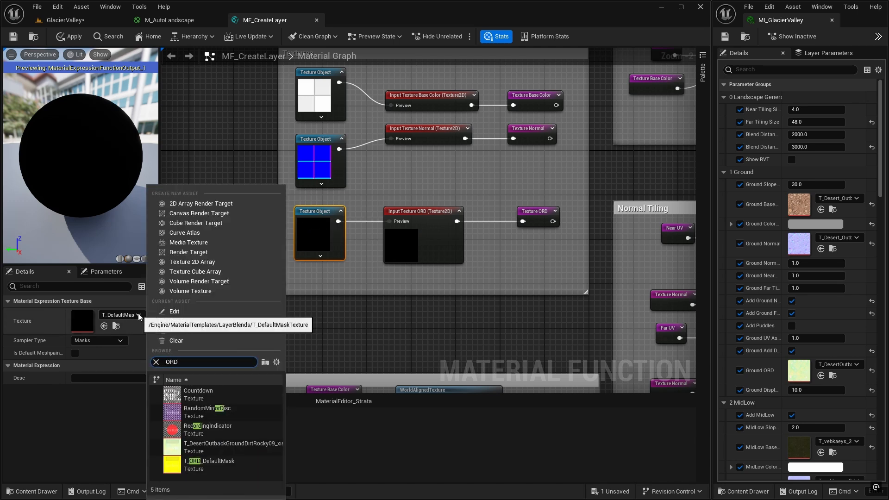
click(216, 465)
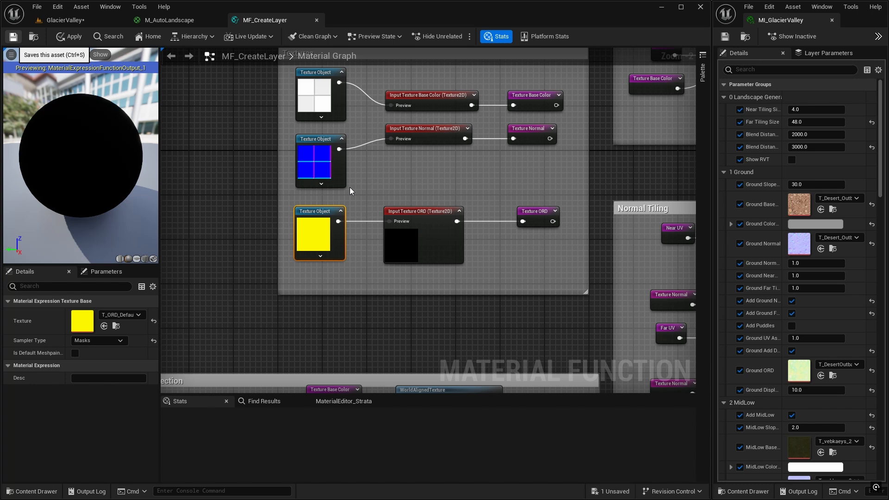
key(ctrl+s)
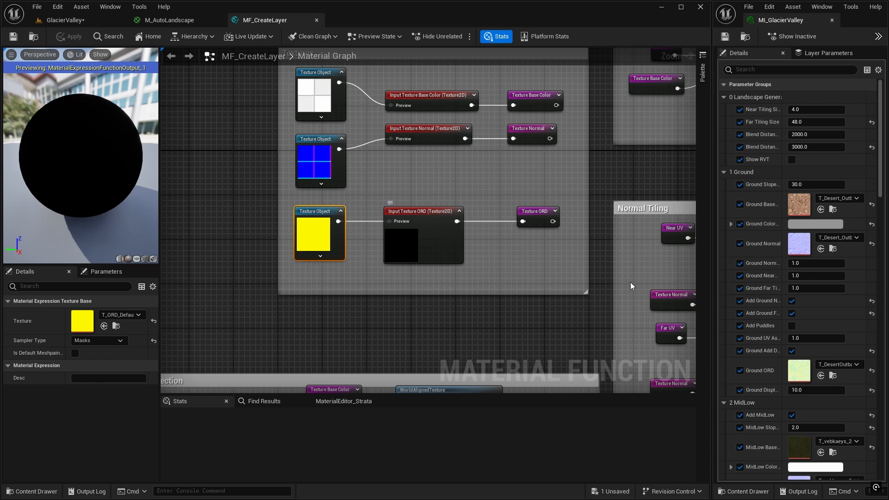
In the Displacement group, move the Near UV and Texture Sample nodes away from the Subtract node to make room.
right_drag(588, 279, 190, 191)
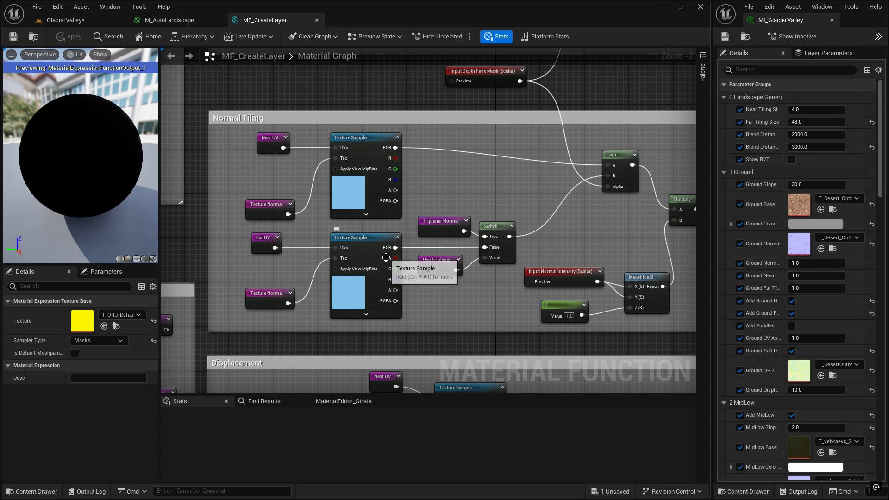
right_drag(559, 247, 475, 250)
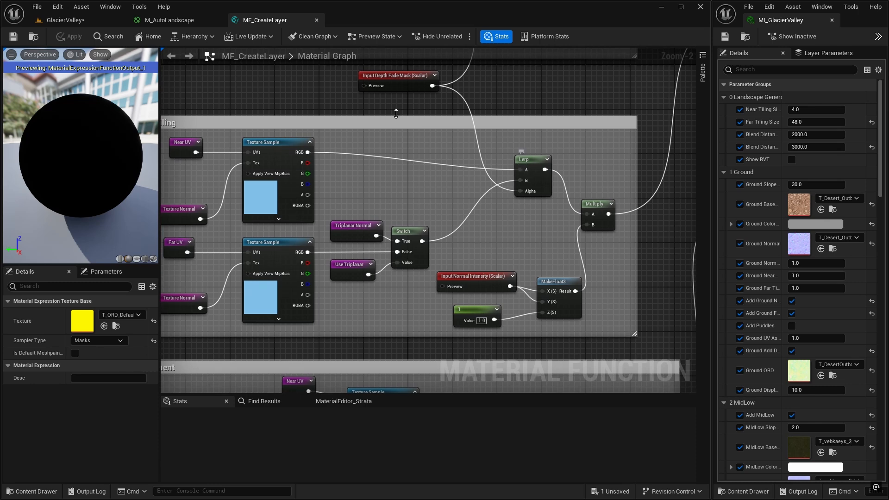
right_drag(361, 332, 476, 130)
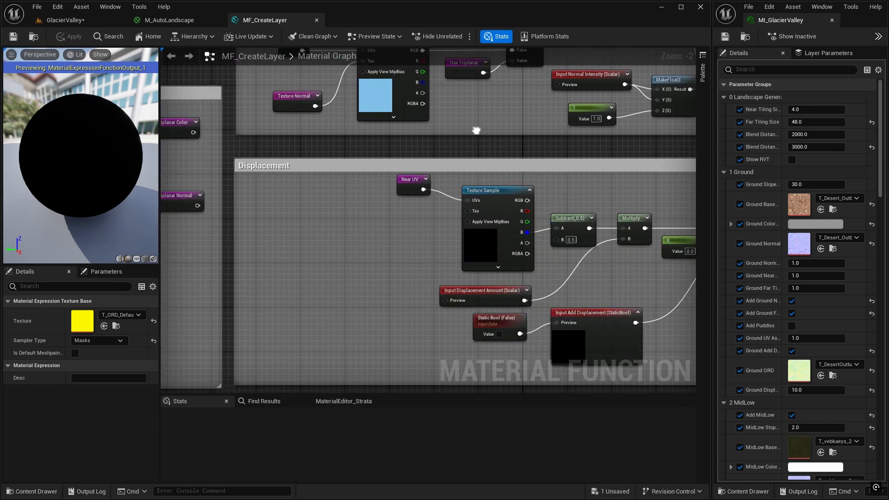
scroll(379, 287, down, 1)
right_drag(366, 306, 331, 335)
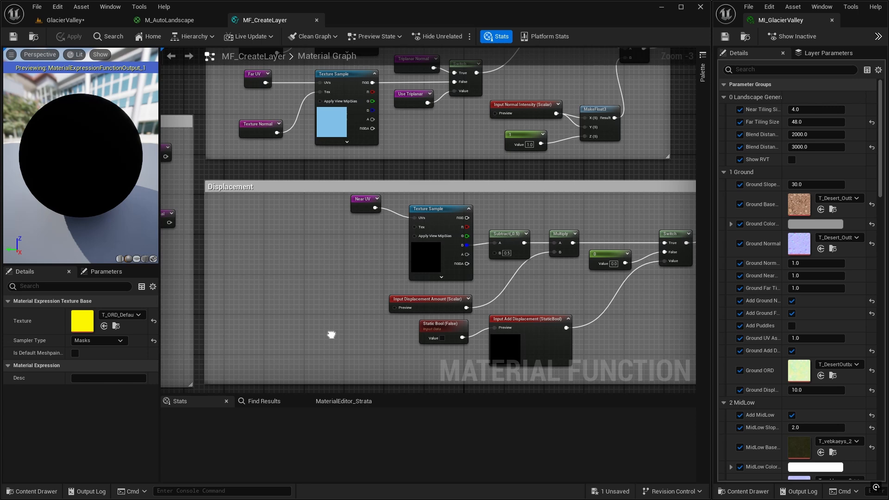
drag(329, 202, 315, 214)
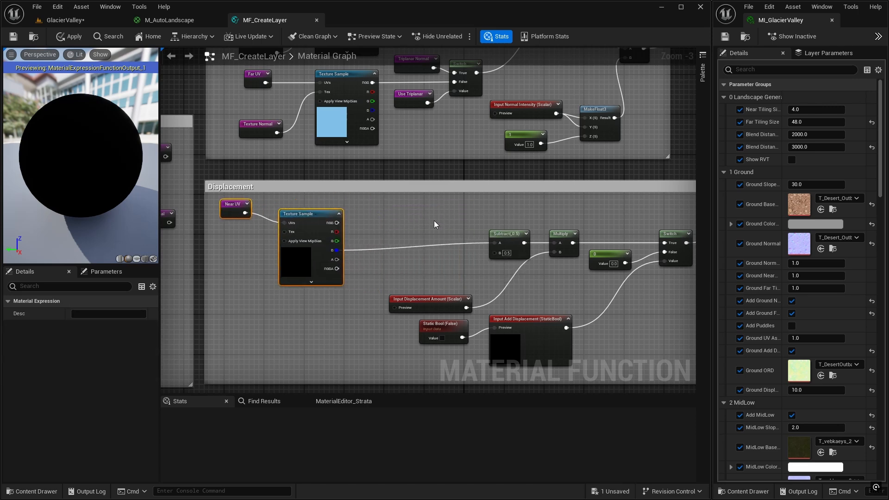
right_drag(425, 220, 616, 228)
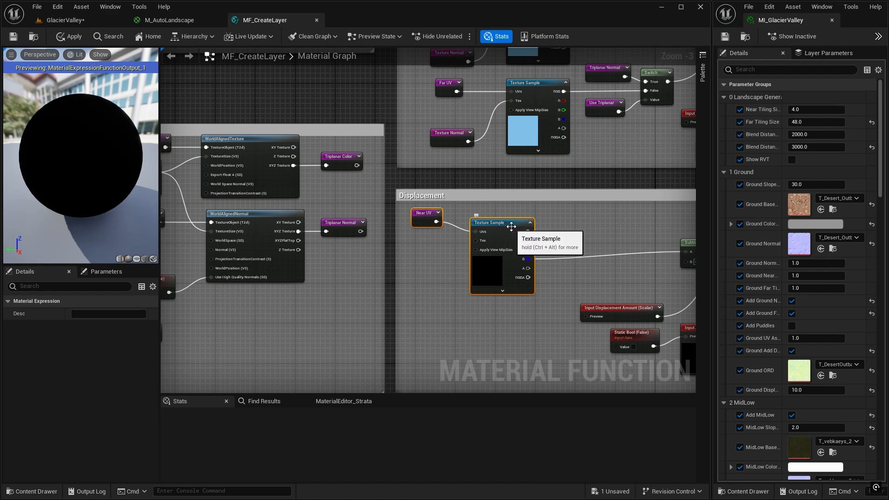
drag(495, 233, 520, 234)
Add a Texture ORD named reroute beneath Near UV and connect it to the displacement Texture Sample's Tex input.
right_click(434, 250)
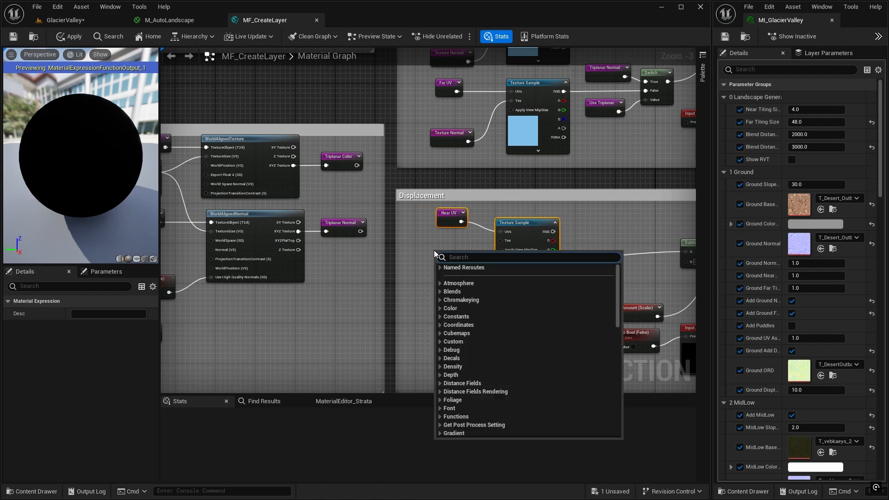
text(textu)
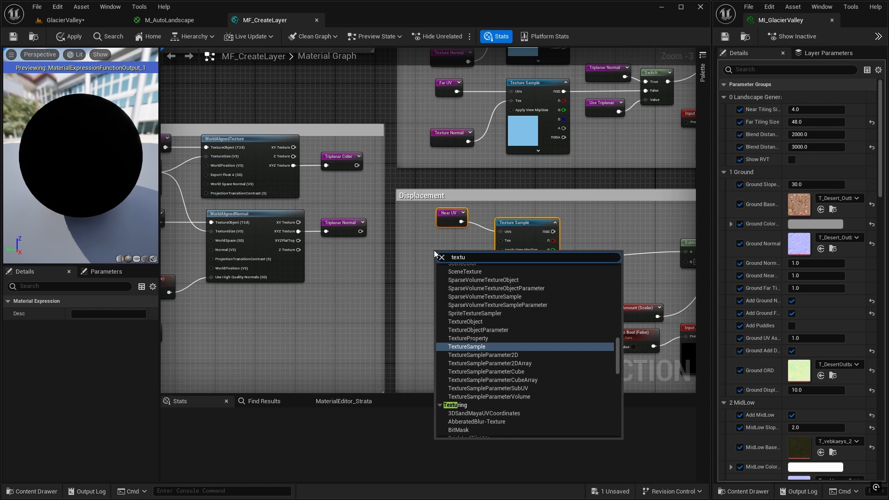
text(re ord)
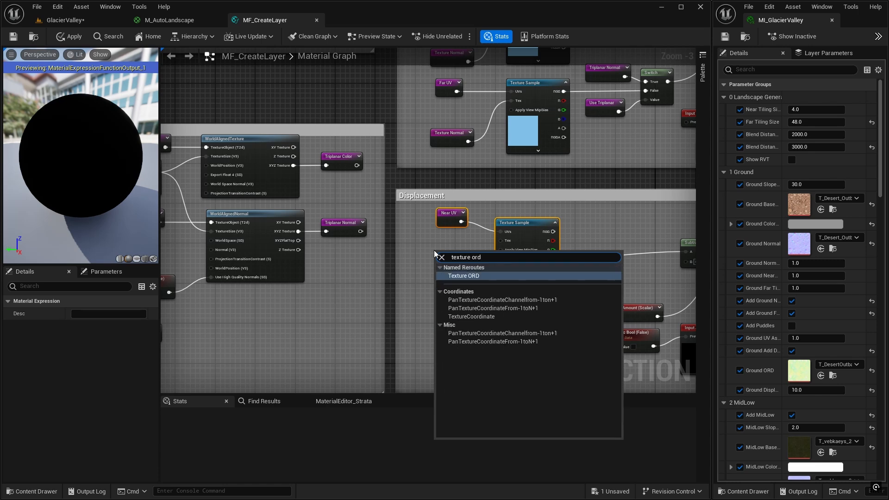
click(479, 275)
drag(467, 263, 446, 242)
right_drag(477, 290, 444, 263)
Duplicate the Near UV, Texture ORD and Texture Sample nodes and place the copies directly below the originals.
drag(383, 183, 509, 260)
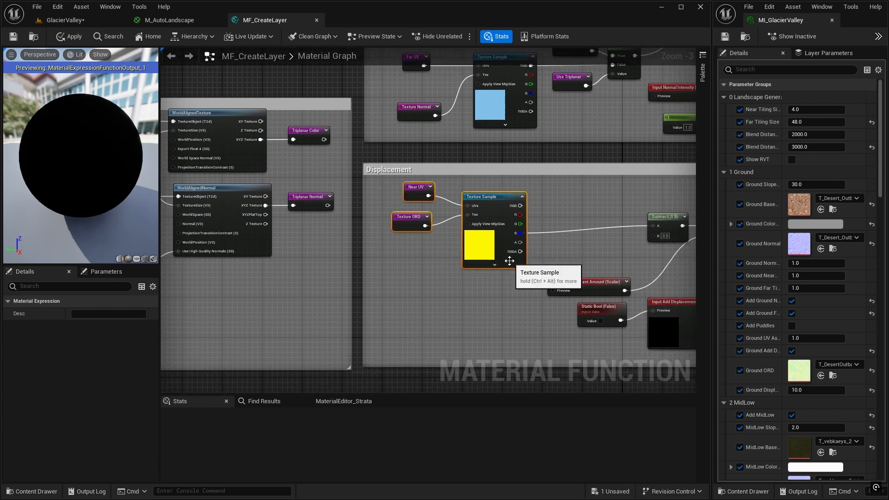
key(ctrl+d)
drag(593, 261, 503, 277)
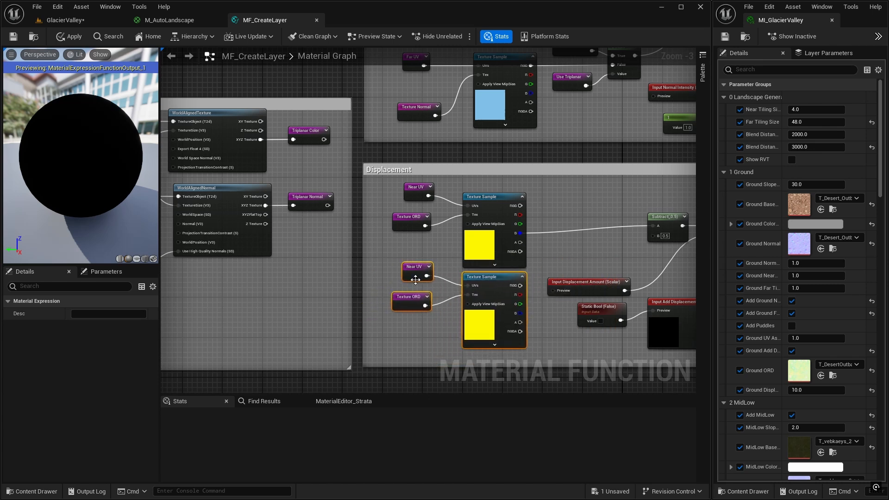
Replace the duplicated Near UV with a Far UV named reroute connected to the lower Texture Sample's UVs input.
click(426, 268)
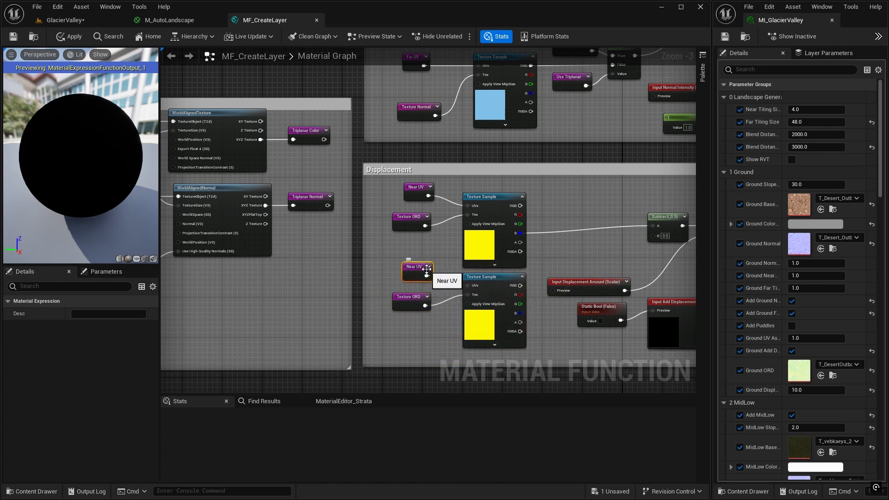
key(Delete)
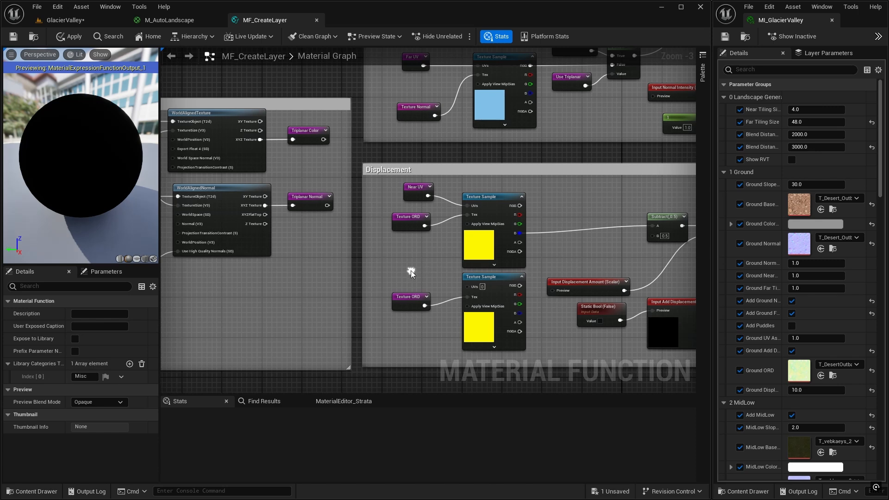
right_click(411, 274)
text(far)
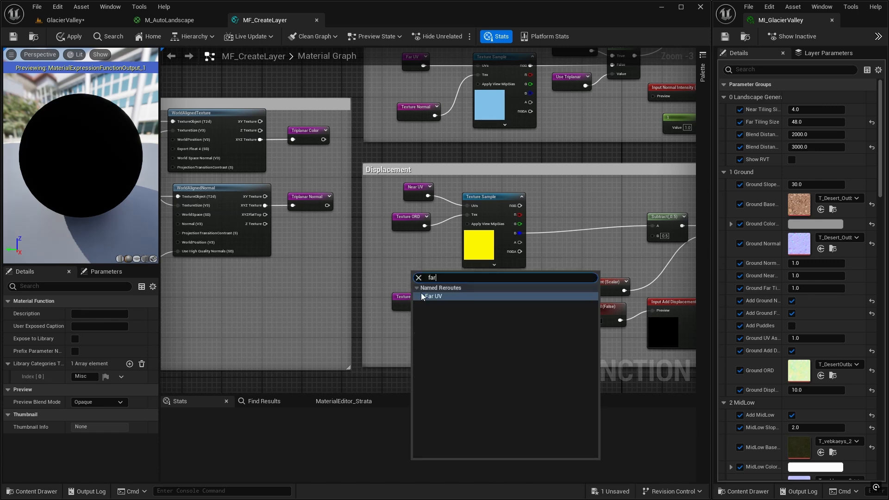
click(444, 299)
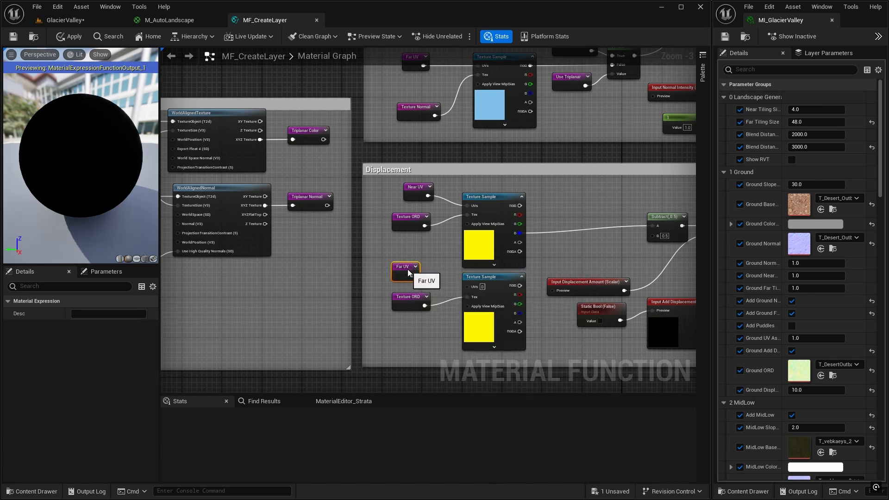
drag(412, 273, 467, 286)
Move the Static Bool and Input Add Displacement nodes beneath the Switch, and shift Subtract and Multiply closer to the texture samples.
right_drag(563, 240, 469, 218)
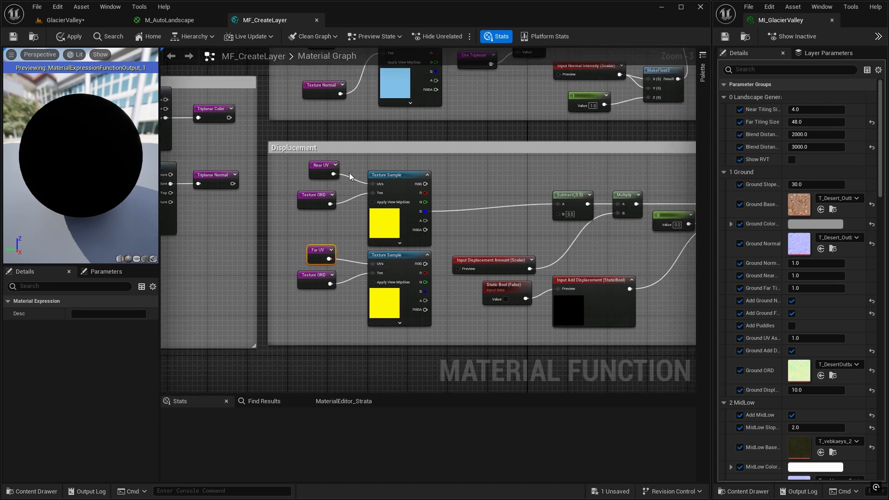
right_drag(523, 214, 398, 190)
drag(351, 260, 616, 246)
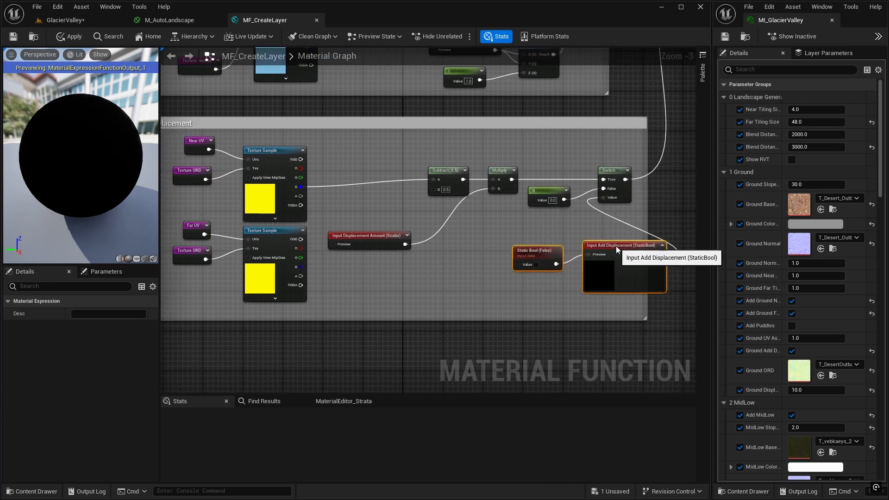
right_drag(459, 269, 478, 312)
drag(454, 201, 435, 218)
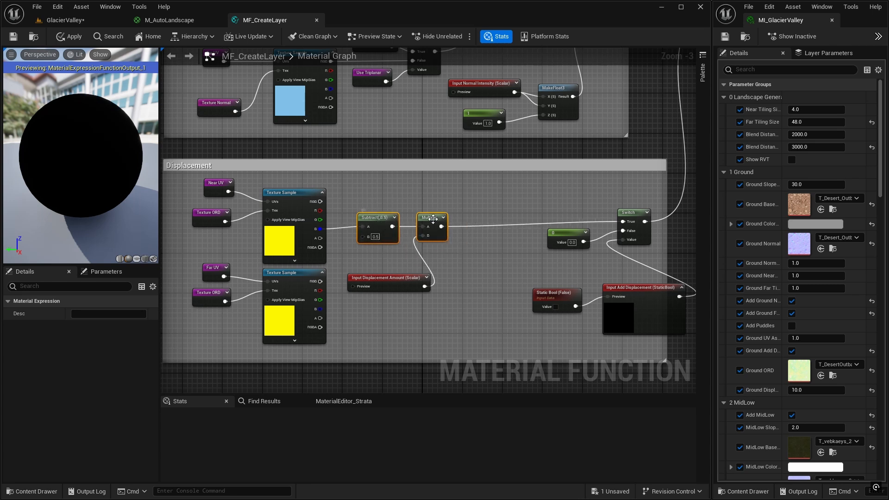
drag(437, 219, 461, 224)
Duplicate Subtract and Multiply below the originals, wiring the far sample's blue channel into Subtract and Input Displacement Amount into Multiply's B.
right_drag(472, 206, 466, 175)
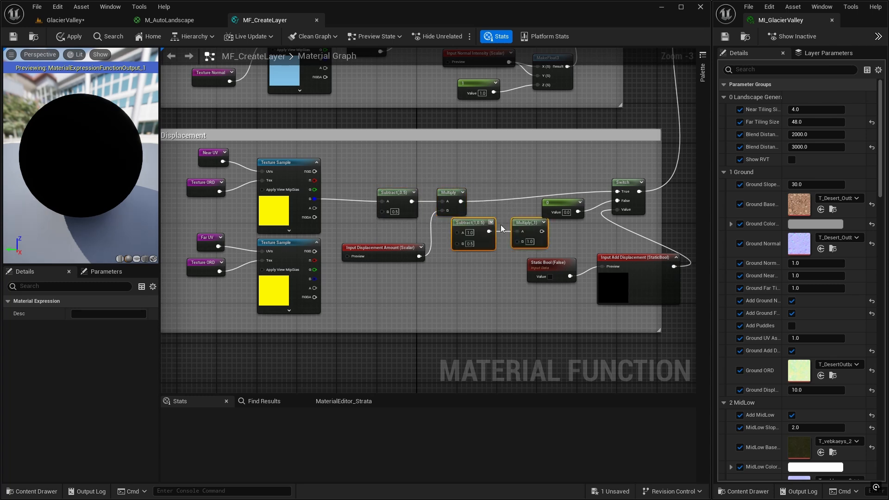
key(ctrl+w)
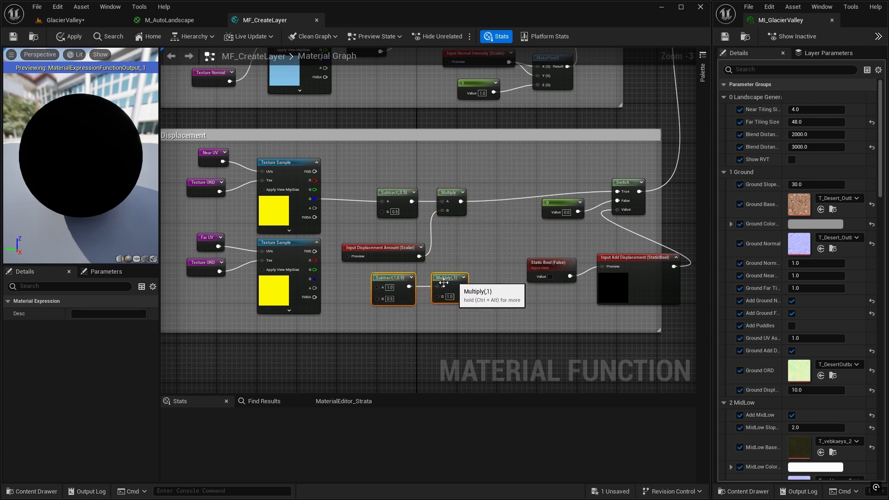
drag(313, 278, 376, 287)
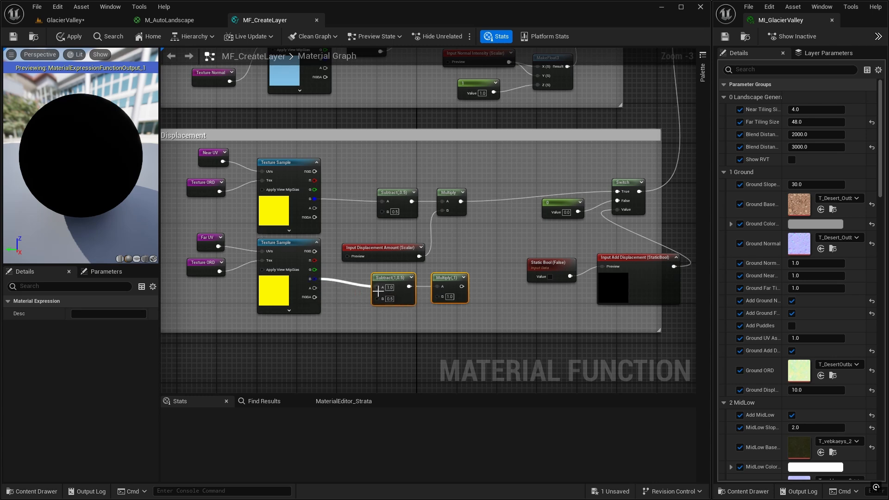
right_drag(475, 232, 427, 197)
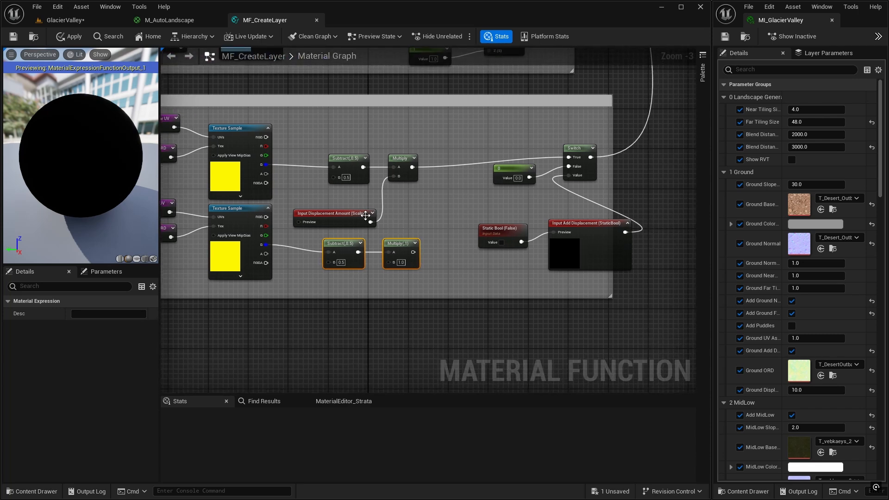
drag(369, 222, 388, 261)
right_drag(434, 224, 396, 220)
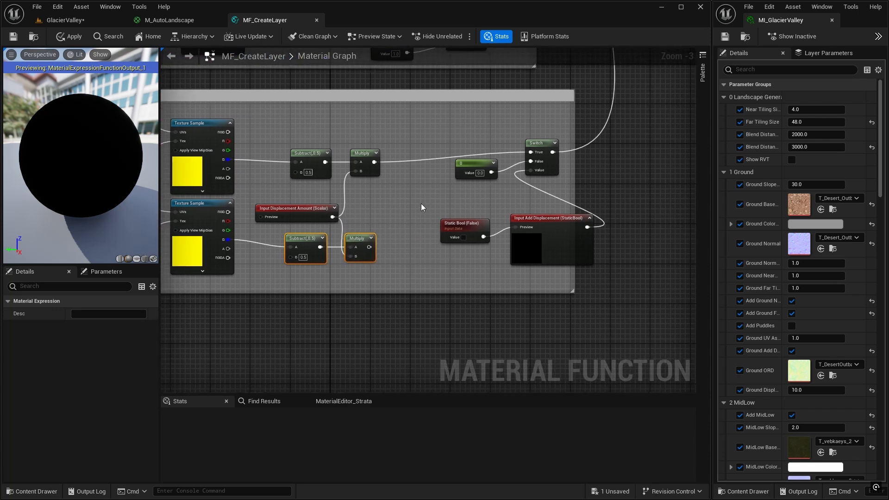
Insert a reroute between Input Depth Fade Mask and the base color Lerp's Alpha, and convert it to a named reroute.
right_drag(362, 150, 416, 197)
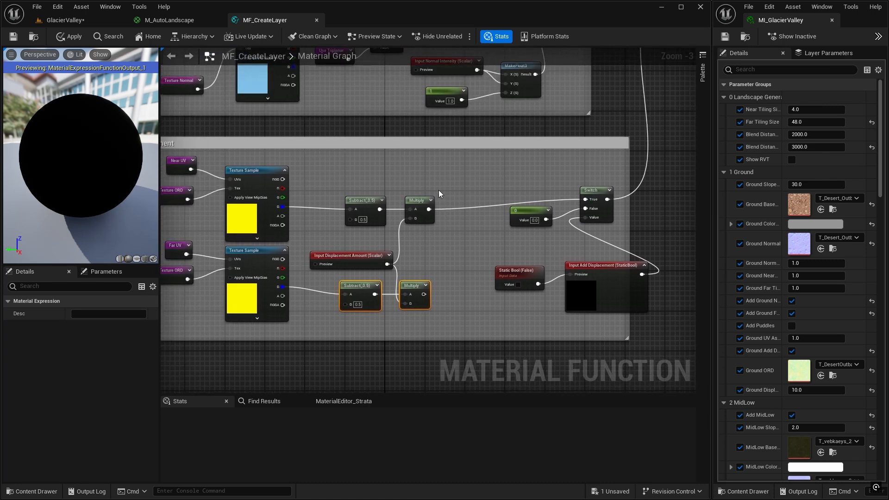
right_drag(440, 167, 470, 314)
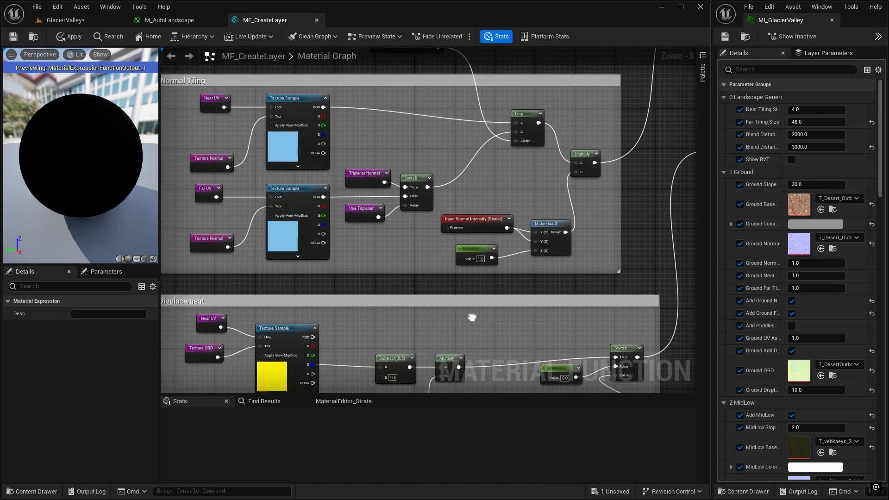
right_drag(440, 131, 426, 305)
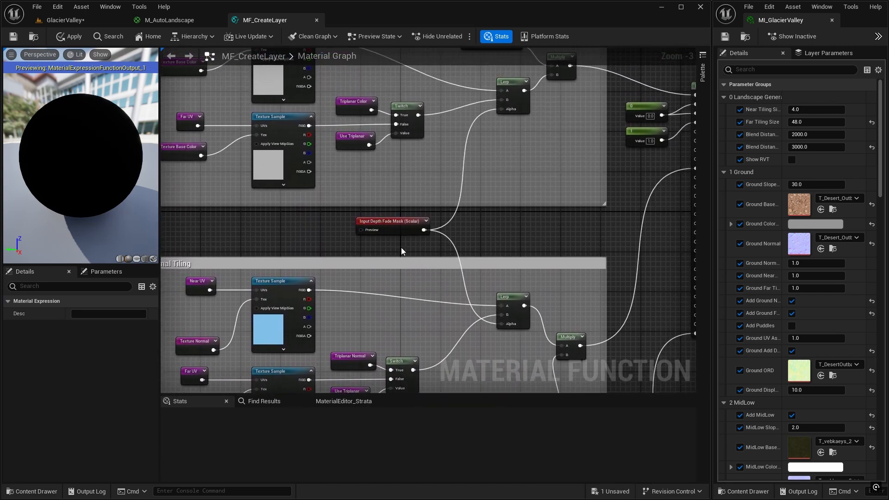
right_drag(416, 242, 373, 236)
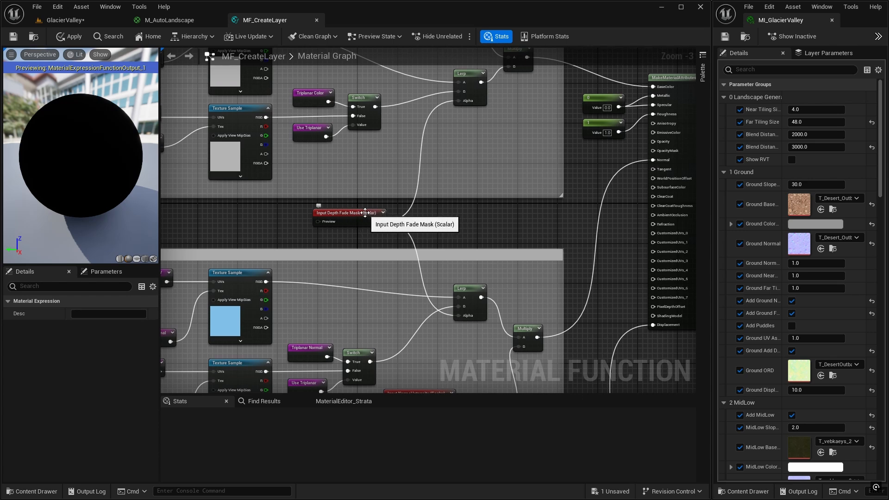
drag(364, 212, 352, 212)
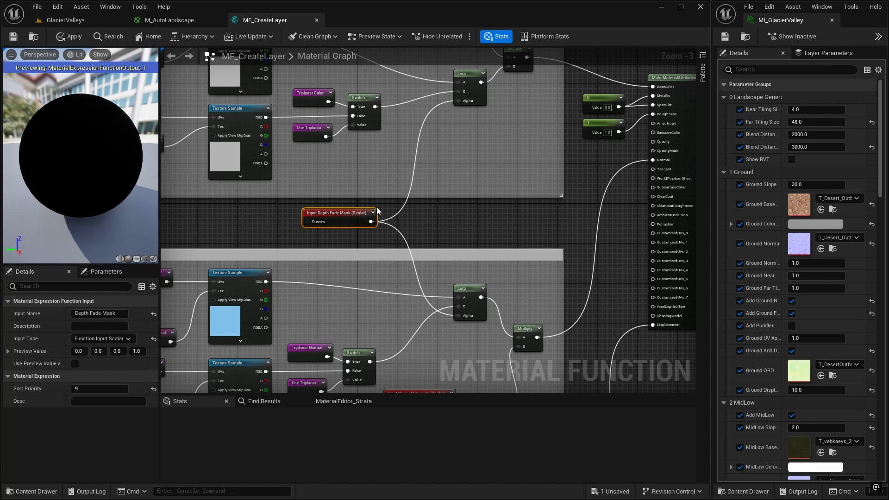
double_click(415, 164)
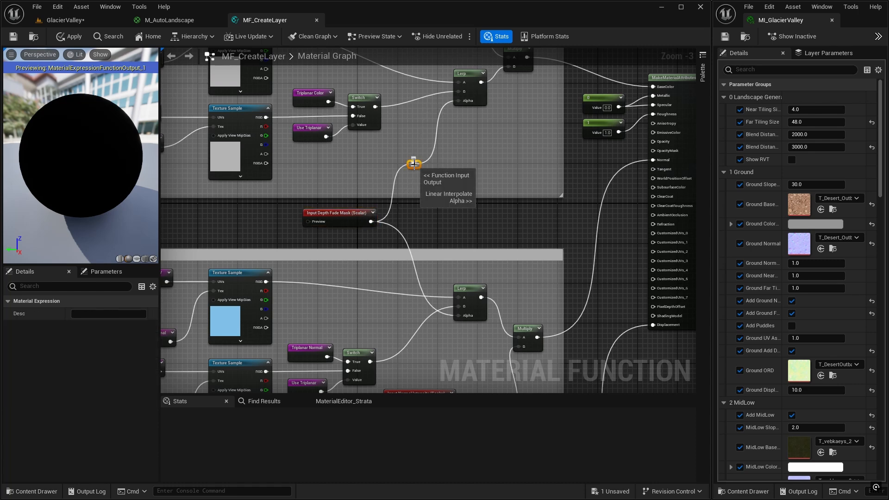
right_click(413, 164)
click(461, 220)
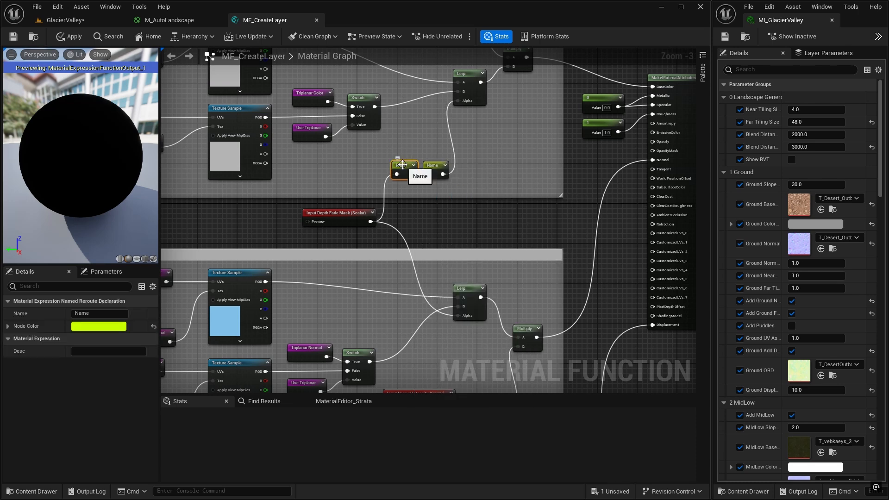
Name the new reroute Depth Fade and move its usage node clear of the declaration node.
double_click(402, 165)
double_click(380, 213)
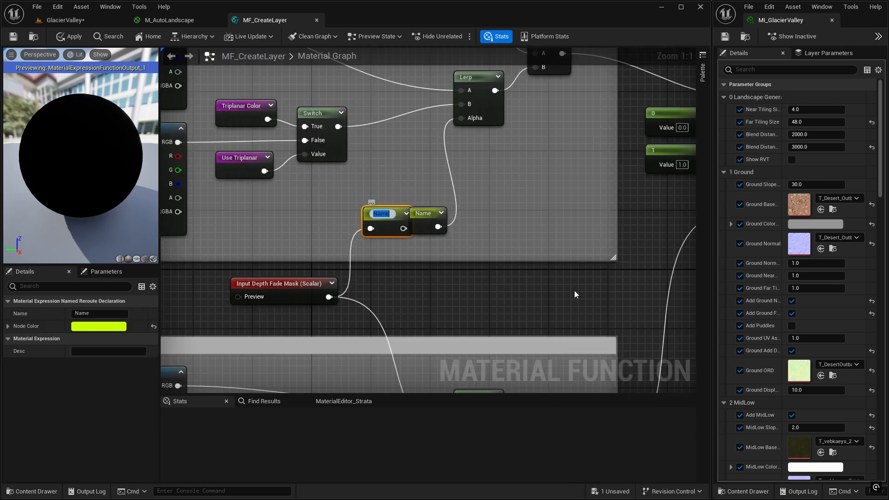
text(Depth Fade)
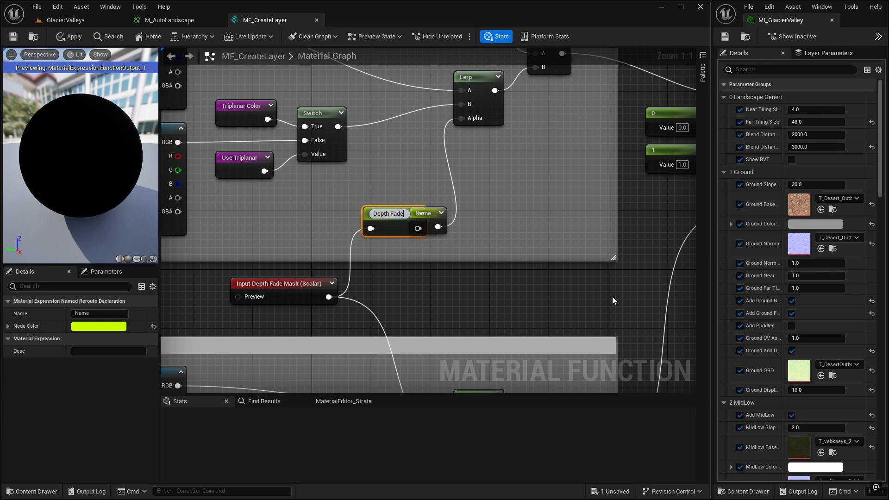
key(Return)
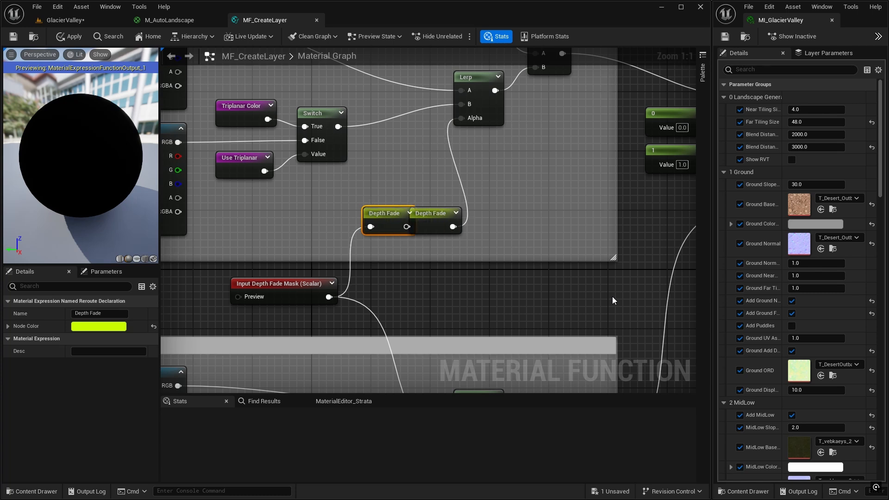
drag(433, 213, 455, 210)
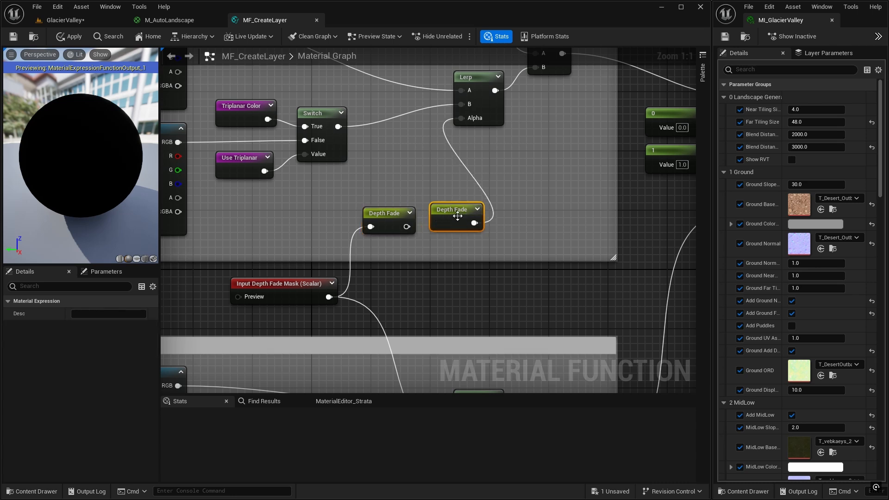
click(397, 213)
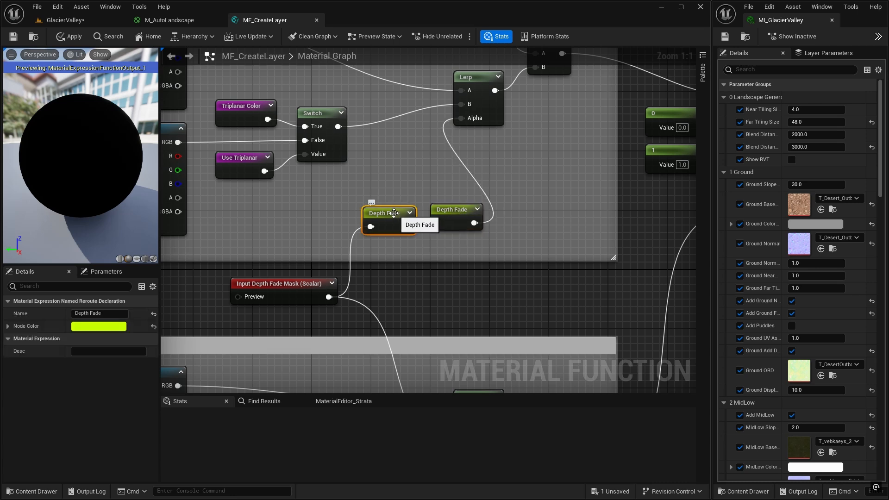
Color the Depth Fade reroute magenta (hex sRGB F600FFFF), placing its usage beside the base color Lerp and its declaration beside Input Depth Fade Mask.
click(100, 326)
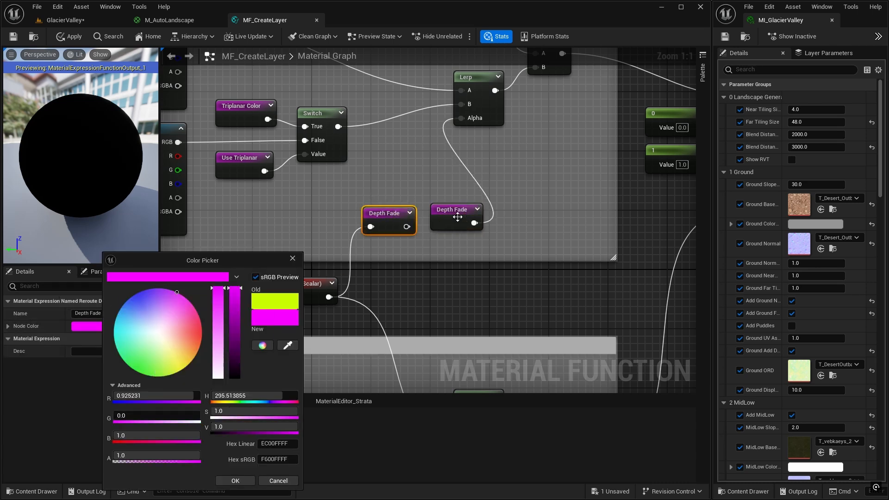
click(350, 184)
drag(465, 201, 413, 127)
drag(387, 212, 400, 282)
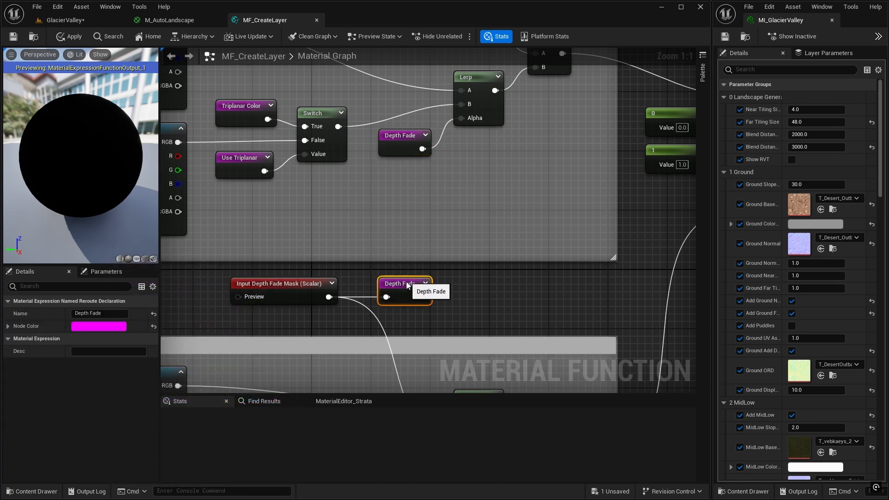
Add a Depth Fade reroute usage in the normal section, wire it into the Lerp's Alpha, and shift it away from the Lerp.
right_drag(240, 275, 212, 134)
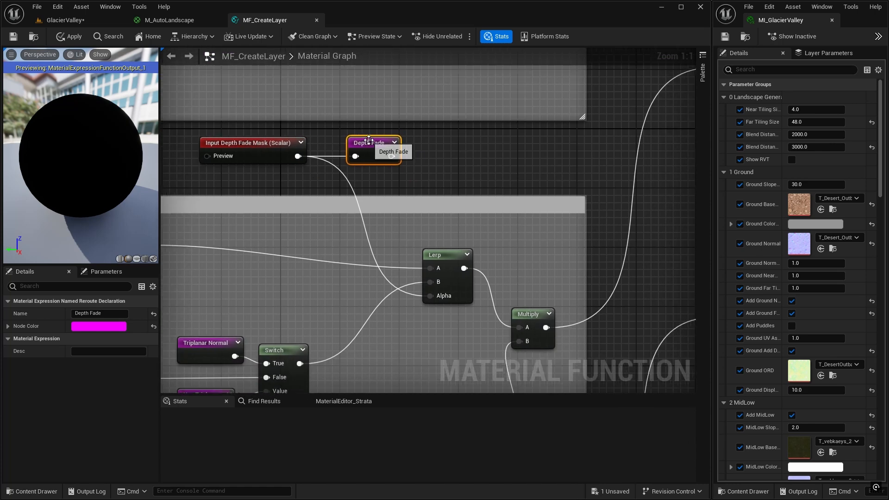
right_drag(401, 311, 413, 215)
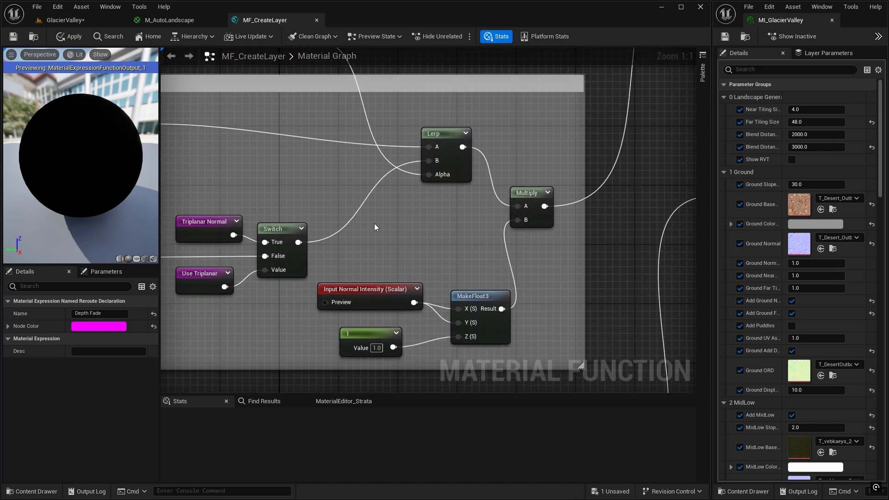
right_click(375, 224)
text(depth)
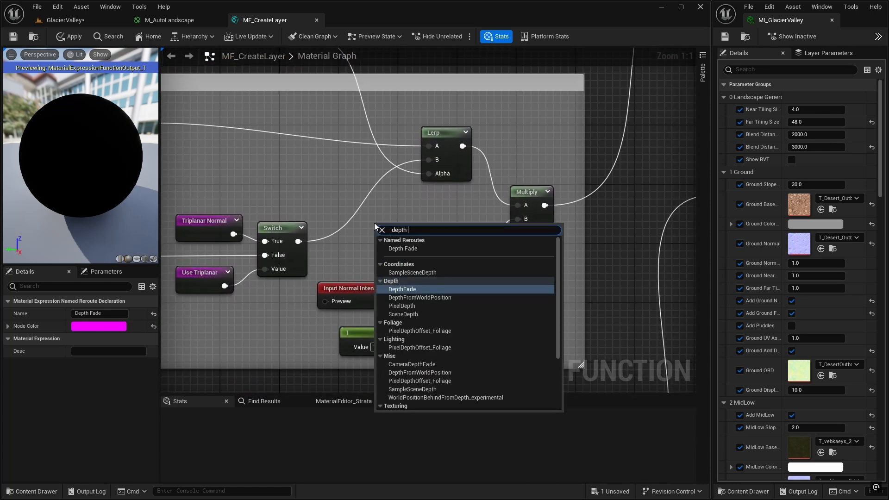
click(414, 248)
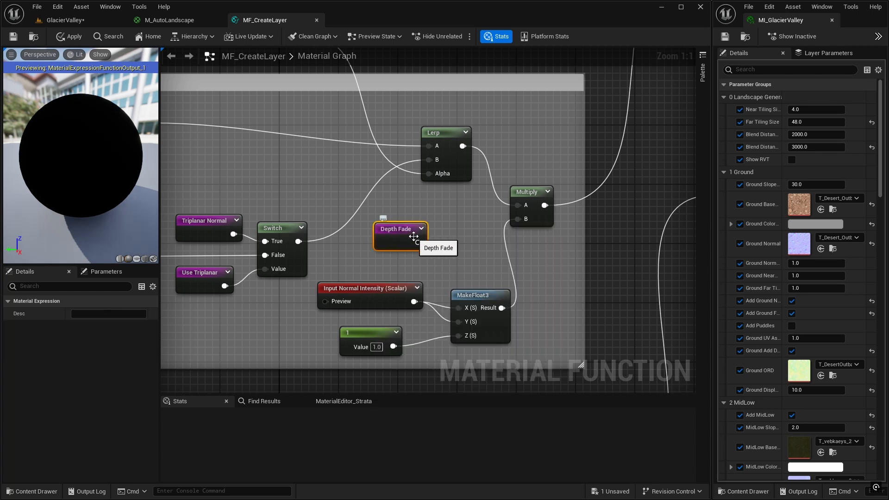
drag(416, 242, 428, 174)
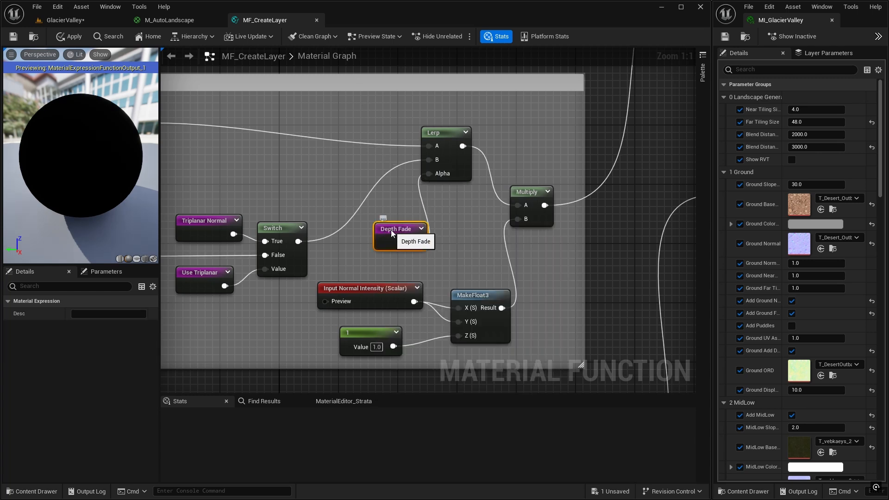
drag(395, 229, 374, 229)
Copy the normal section's Lerp and Depth Fade nodes into the Displacement section, placing the Lerp beside the upper Multiply.
right_drag(367, 174, 370, 49)
right_drag(415, 327, 374, 152)
right_drag(358, 276, 461, 291)
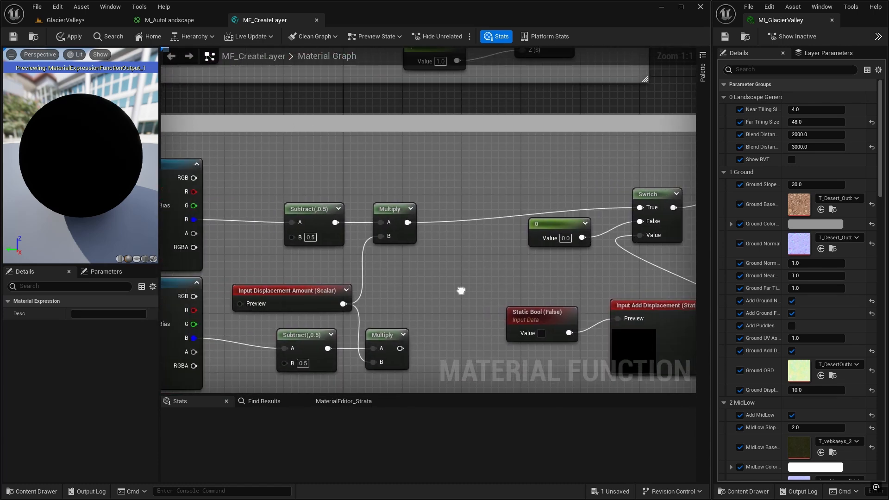
right_drag(464, 171, 356, 449)
drag(335, 113, 414, 247)
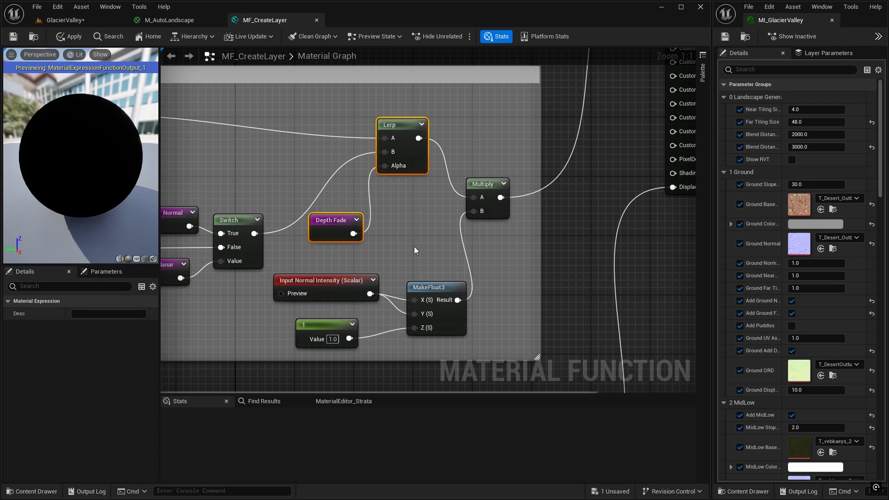
right_drag(415, 268, 439, 0)
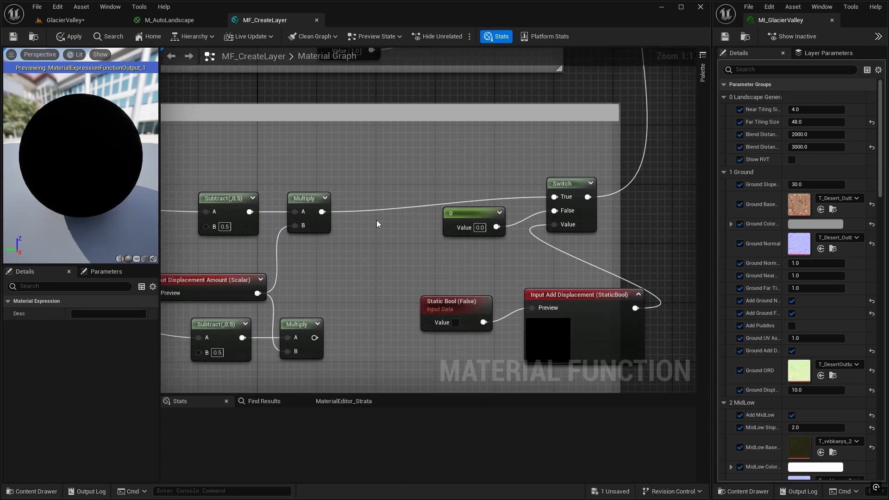
scroll(377, 263, down, 2)
right_drag(383, 269, 456, 265)
click(455, 202)
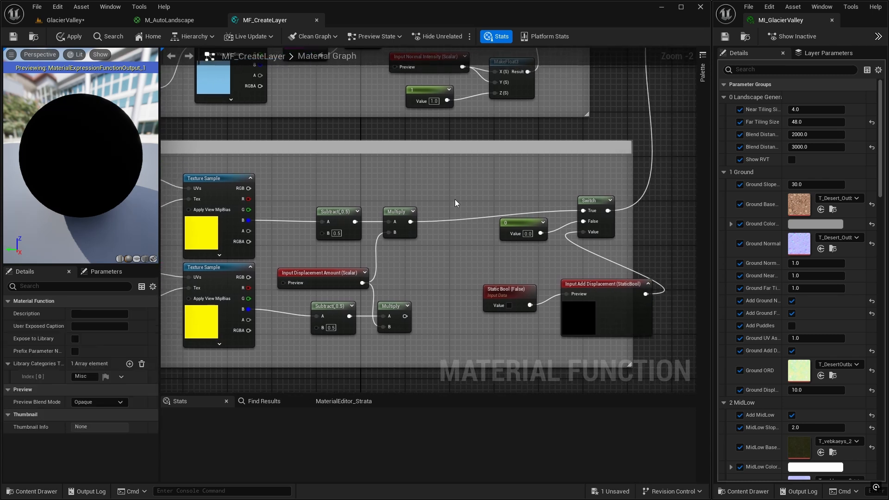
key(ctrl+v)
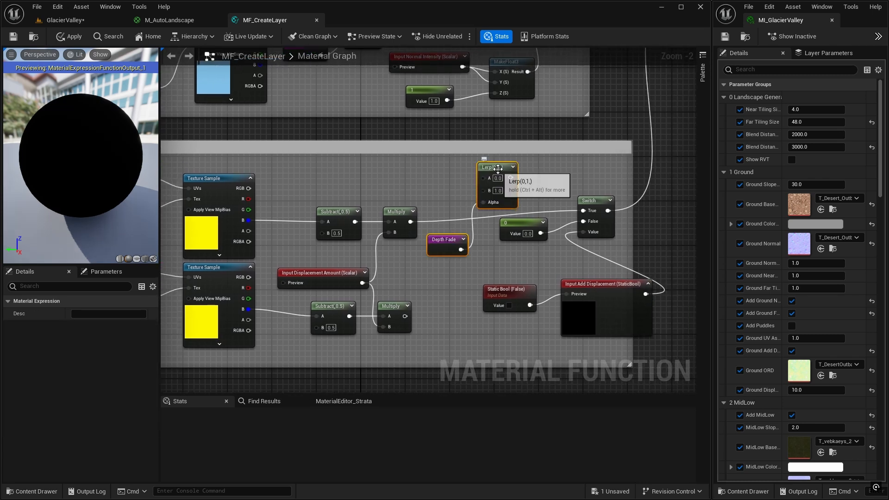
drag(497, 169, 471, 212)
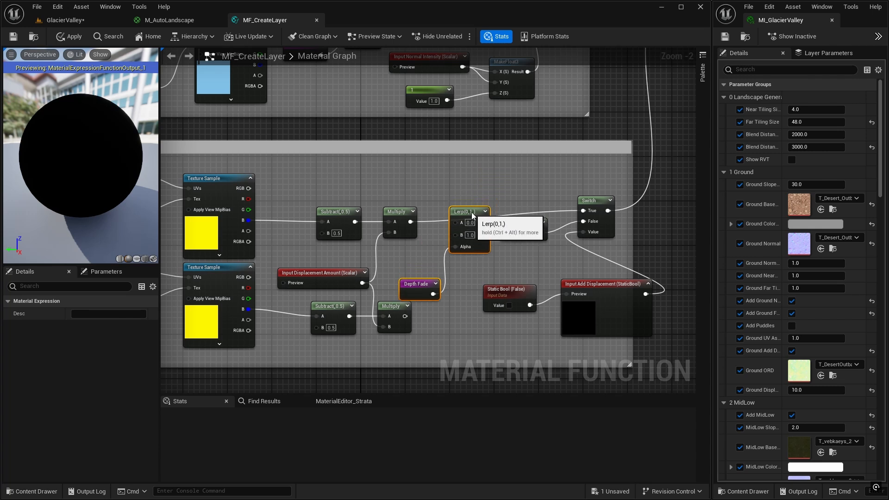
Wire the upper and lower Multiply outputs into the displacement Lerp's A and B, and move Depth Fade beneath the lower Multiply.
drag(409, 222, 457, 223)
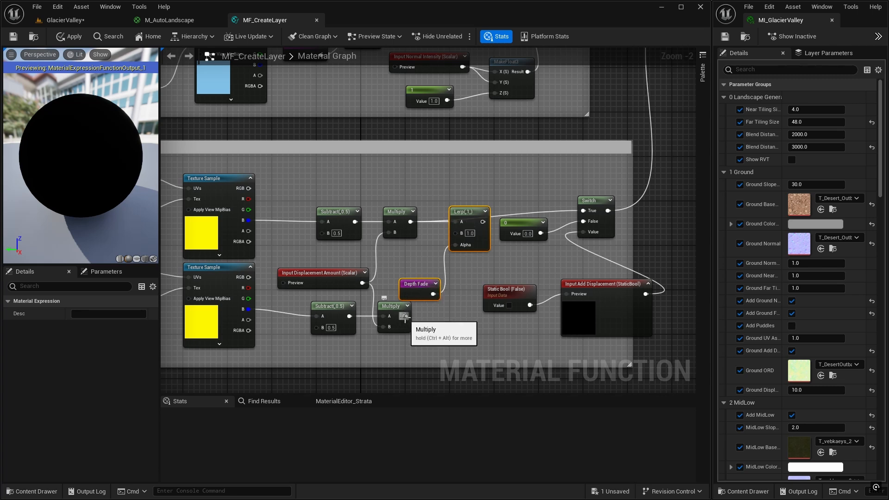
drag(404, 316, 454, 233)
drag(424, 284, 389, 347)
click(460, 312)
Connect the displacement Lerp to the Switch's True input and realign the Switch, constant 0, Static Bool and Input Add Displacement nodes.
right_drag(482, 235, 381, 239)
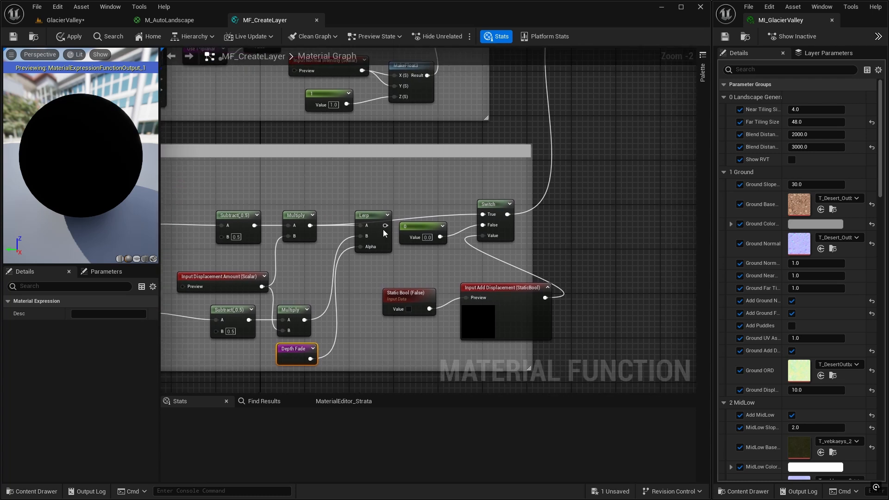
drag(385, 225, 512, 214)
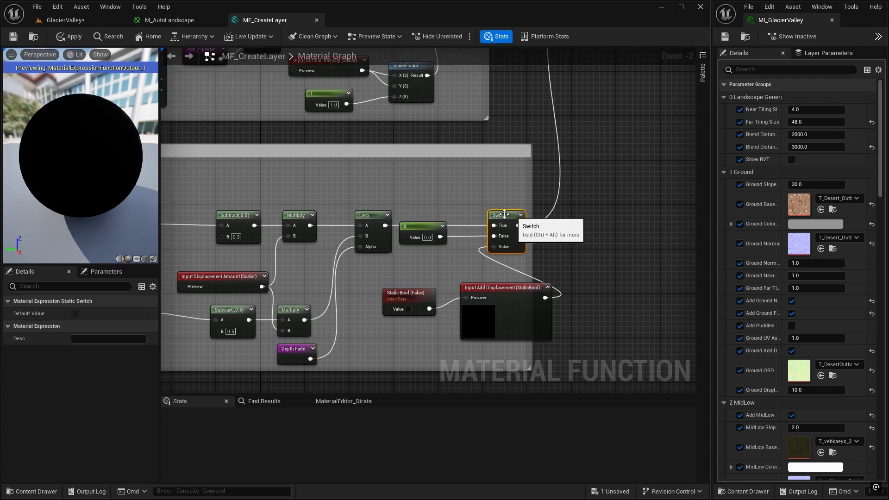
drag(416, 226, 421, 242)
click(408, 296)
ctrl+click(501, 295)
drag(502, 296, 461, 288)
right_drag(549, 276, 610, 265)
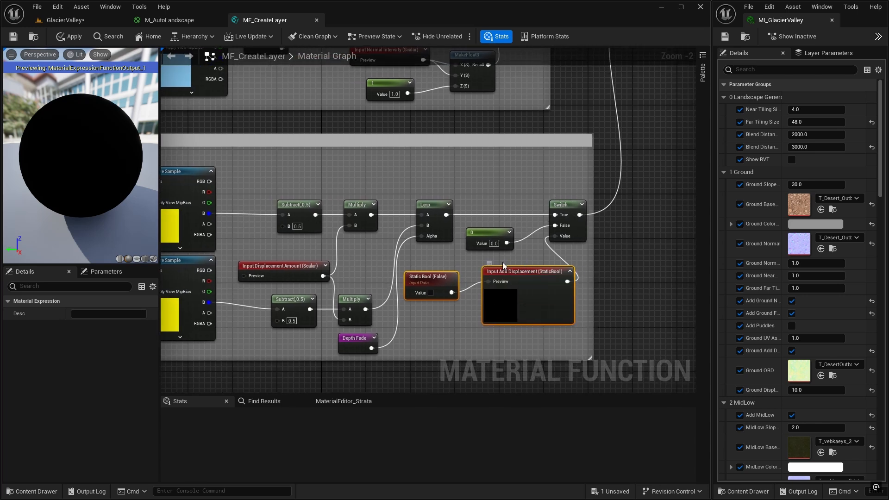
right_drag(479, 180, 629, 129)
right_drag(515, 204, 503, 225)
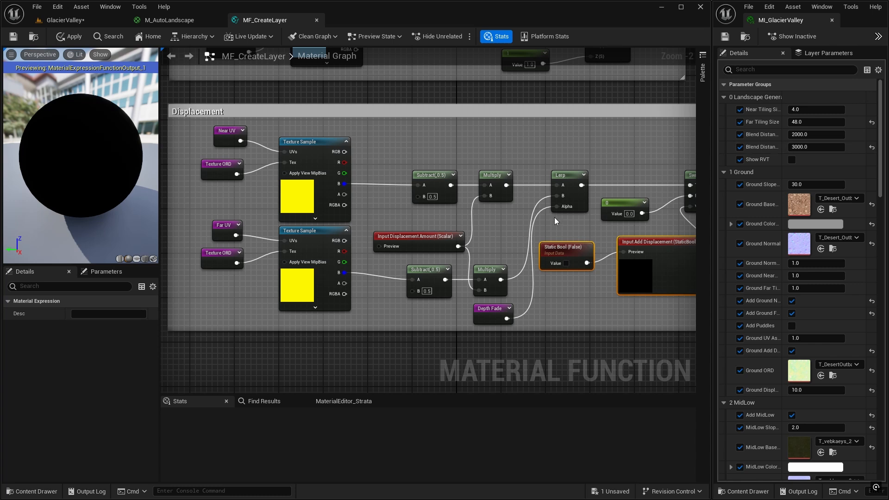
right_drag(554, 217, 497, 222)
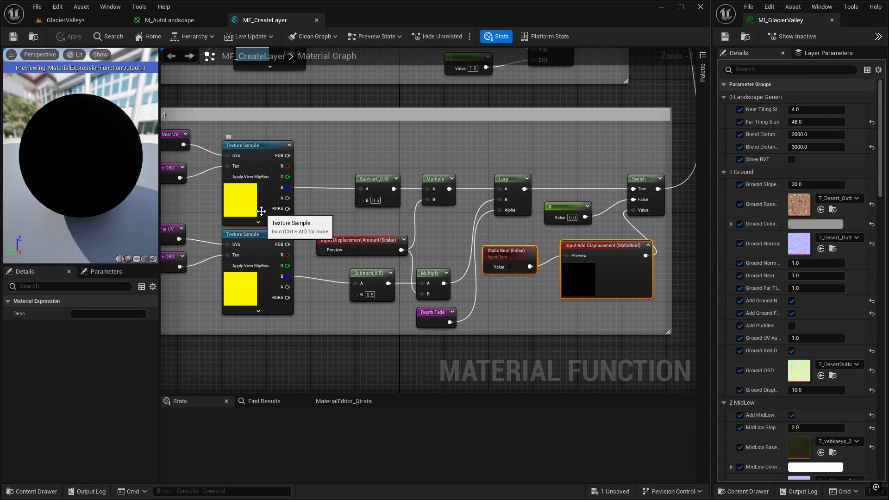
Return to the GlacierValley level, view the ground up close, and turn off landscape texture variation in MI_GlacierValley.
click(76, 20)
key(w)
right_drag(271, 272, 280, 337)
scroll(273, 318, up, 3)
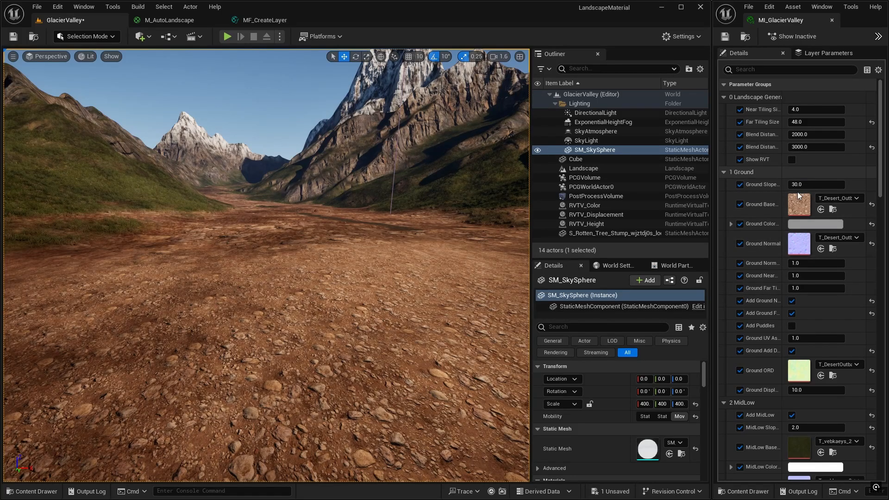
scroll(807, 336, down, 3)
scroll(807, 336, down, 12)
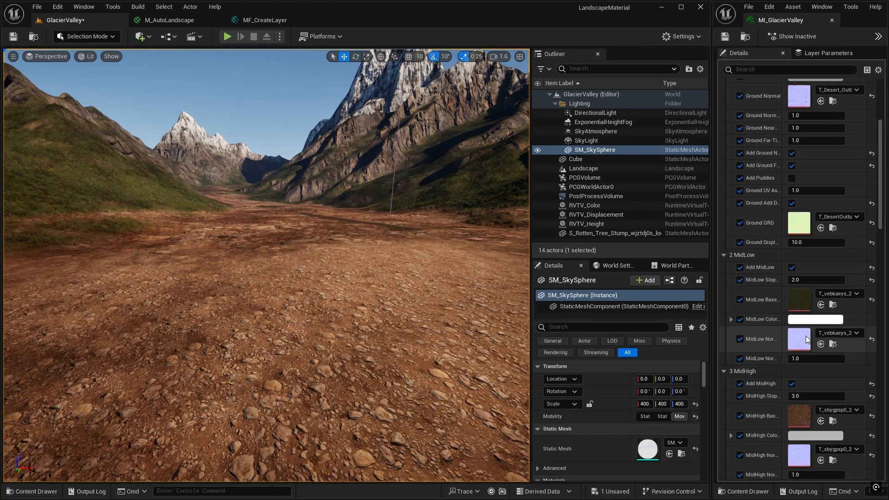
scroll(804, 335, down, 12)
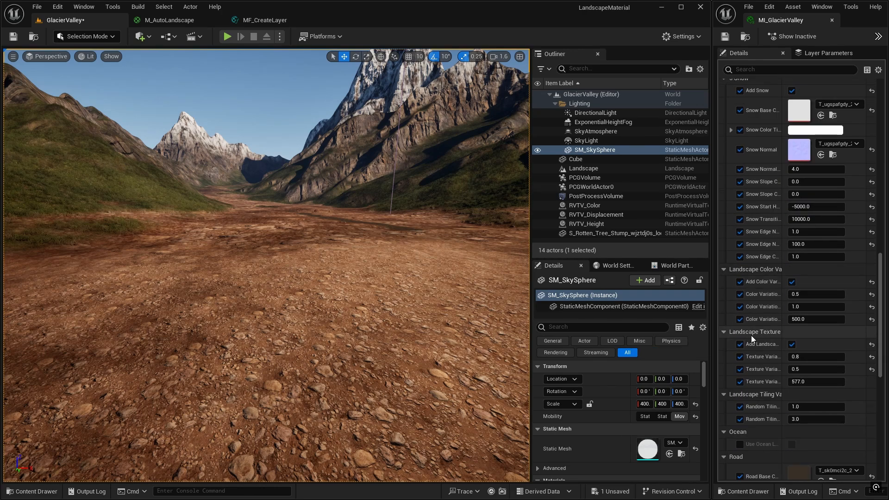
click(792, 344)
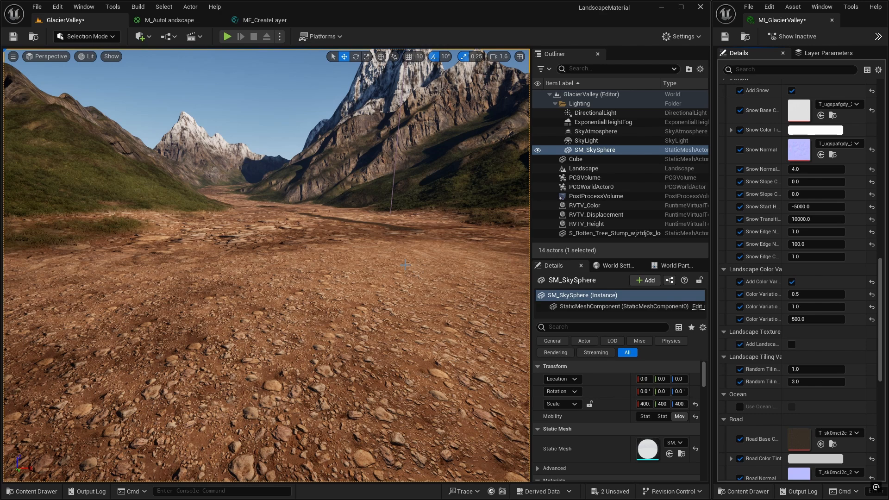
Turn on Enable Tessellation in MI_GlacierValley's Material Property Overrides, widening the parameter name column for readability.
scroll(801, 212, up, 10)
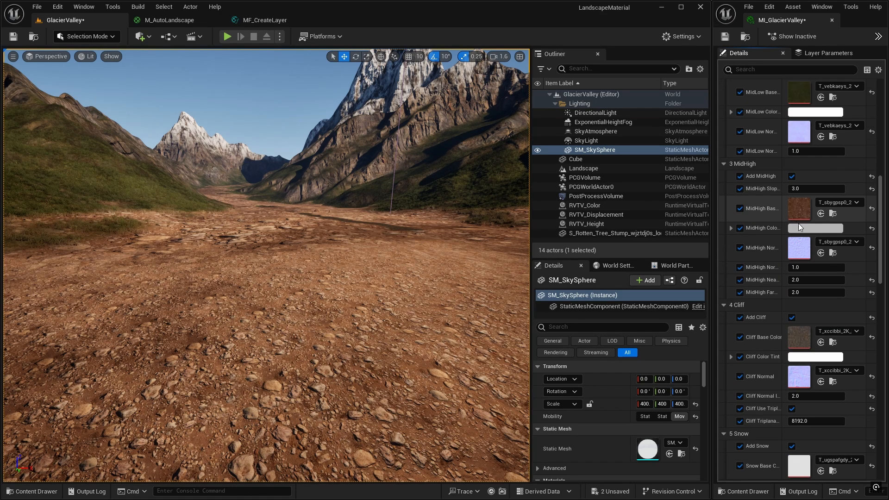
scroll(806, 222, down, 10)
scroll(821, 300, down, 10)
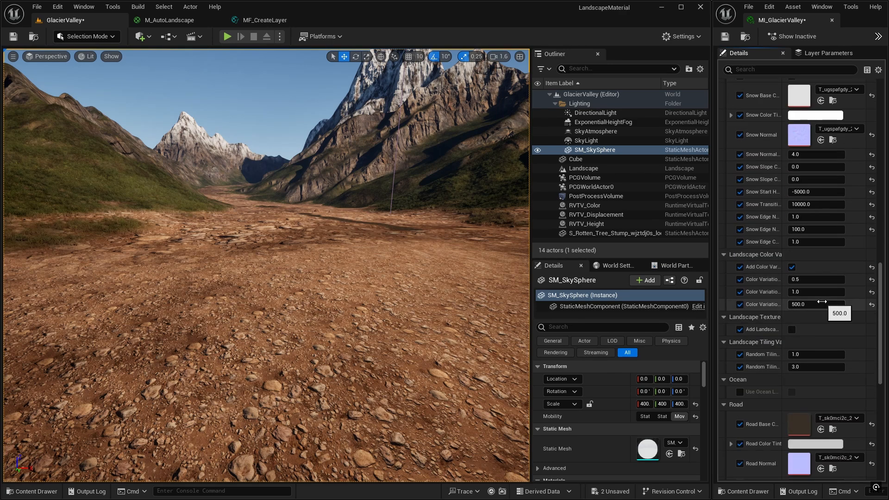
scroll(821, 301, down, 5)
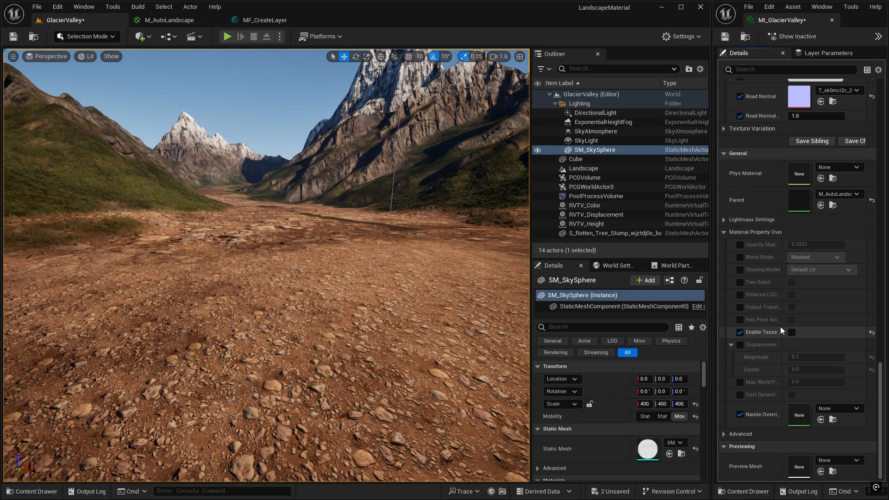
drag(785, 328, 799, 329)
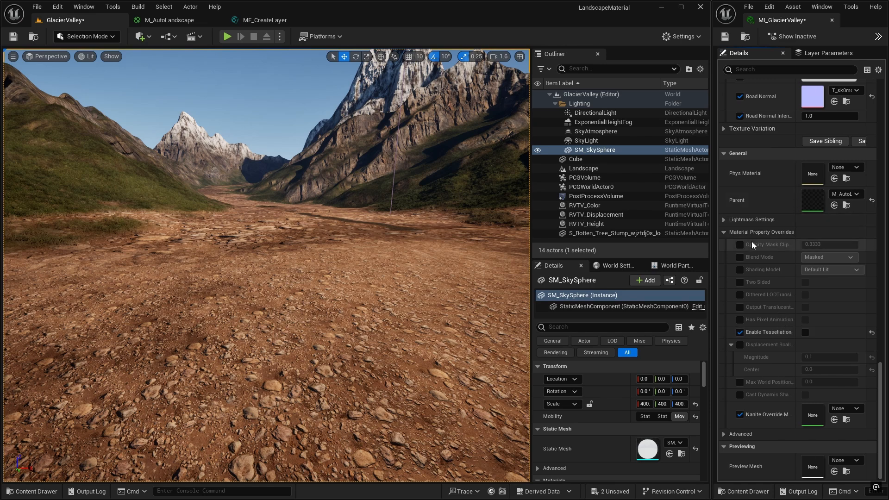
click(806, 333)
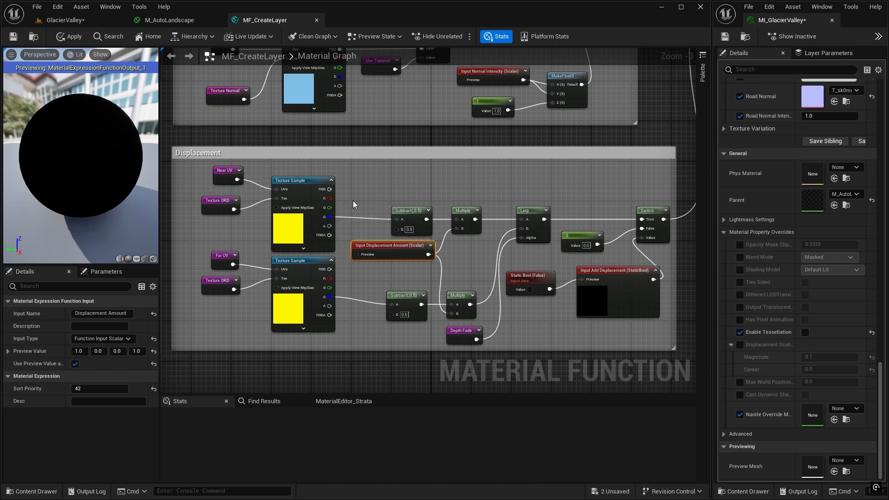
Create a named reroute called Near AO from the near ORD texture sample's red channel and place it above Subtract.
right_drag(351, 202, 313, 153)
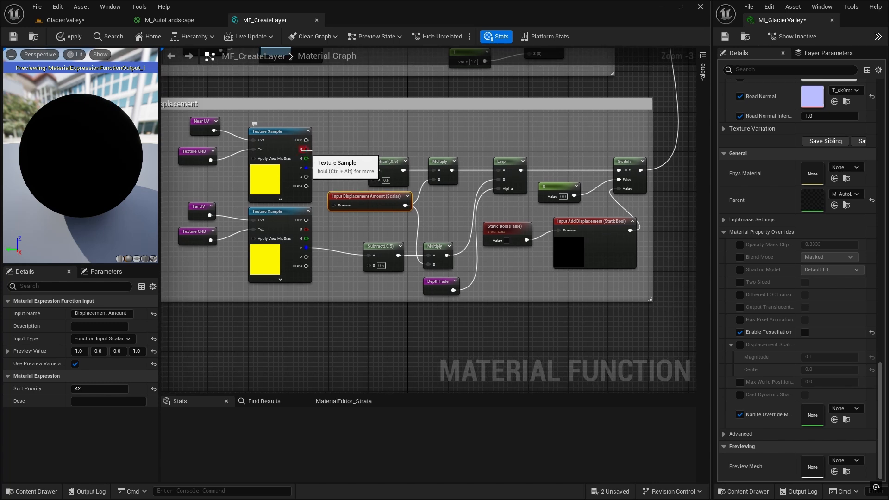
drag(306, 150, 354, 145)
text(name)
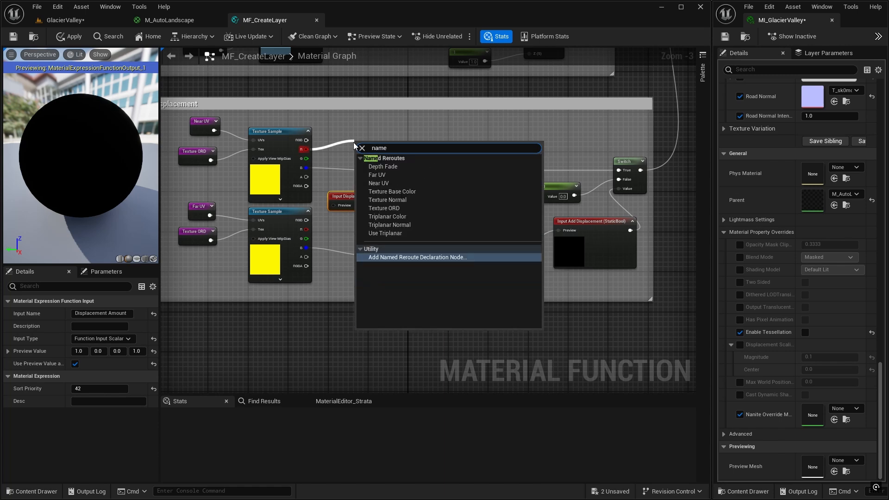
click(435, 257)
key(BackSpace)
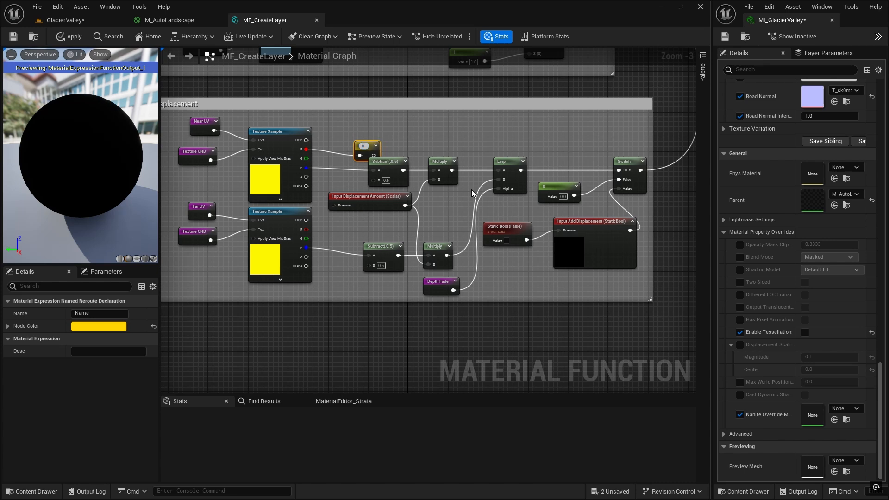
text(Near AO)
key(Return)
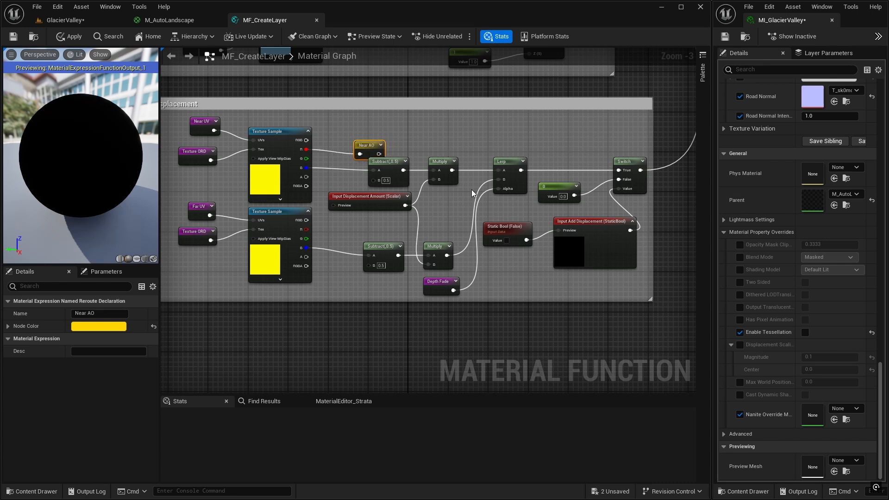
drag(365, 137, 367, 132)
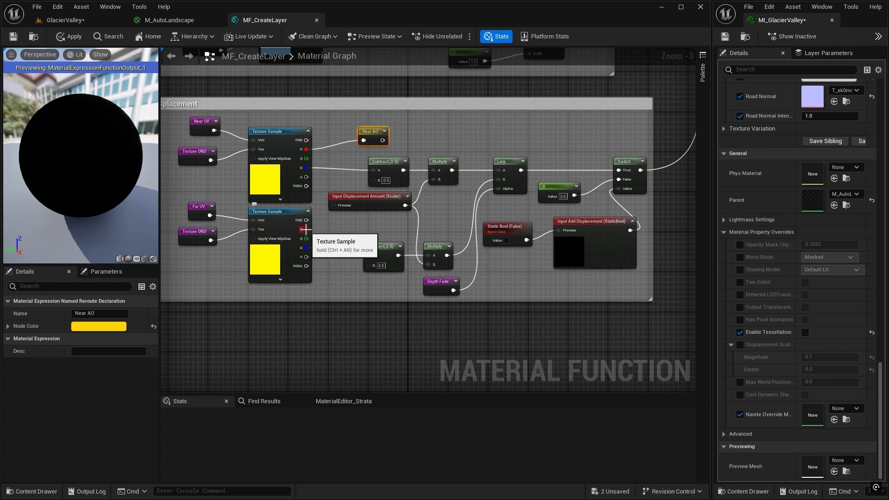
Create a named reroute called Far AO from the far ORD texture sample's red channel and place it above the lower Subtract node.
drag(305, 229, 358, 231)
text(nam)
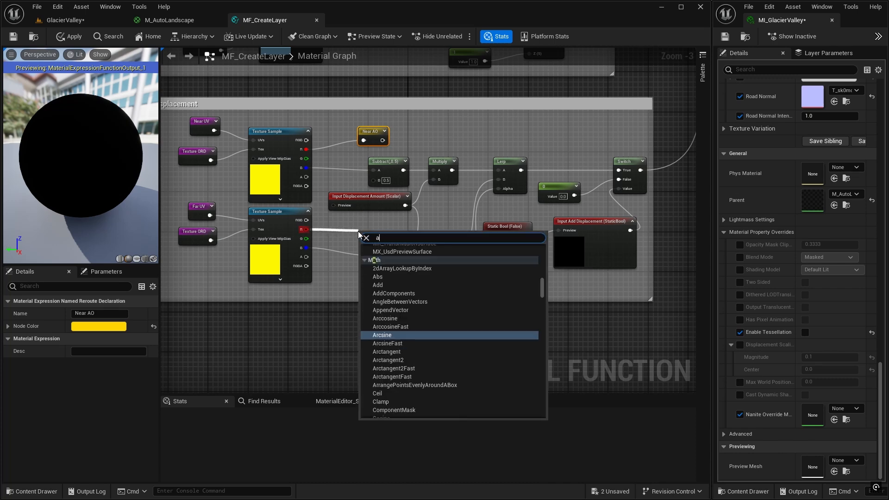
key(Return)
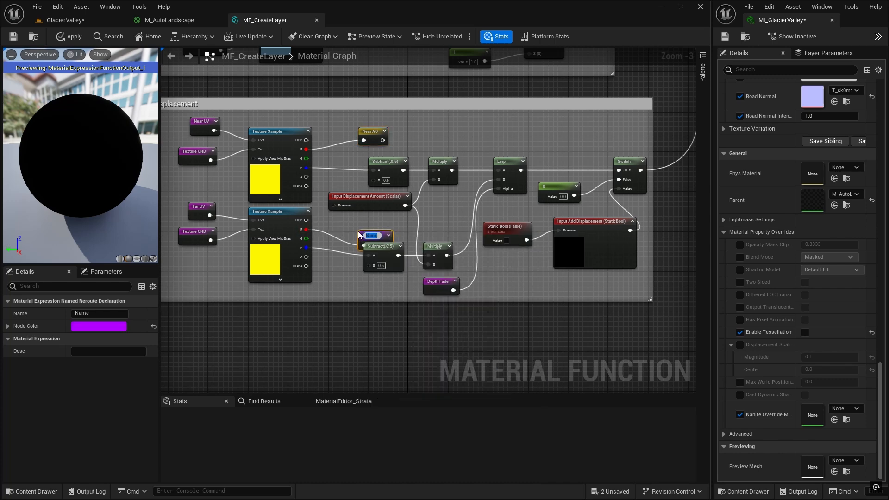
text(Far AO)
key(Return)
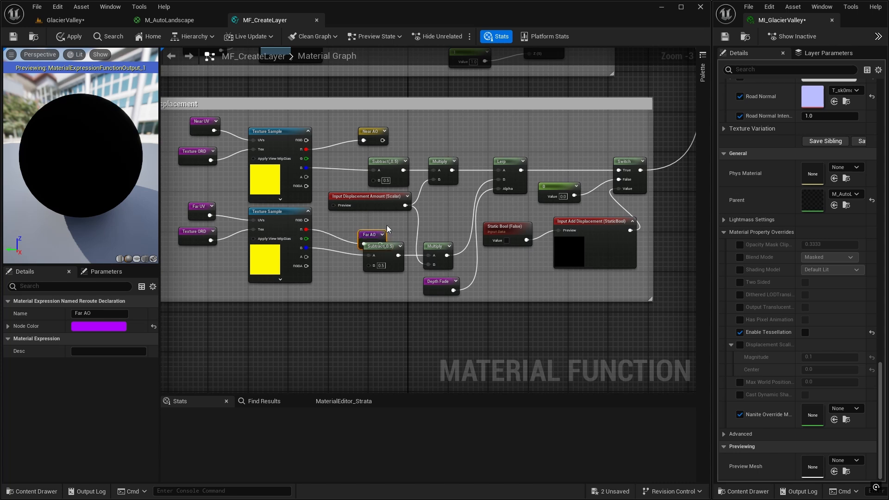
drag(370, 236, 370, 223)
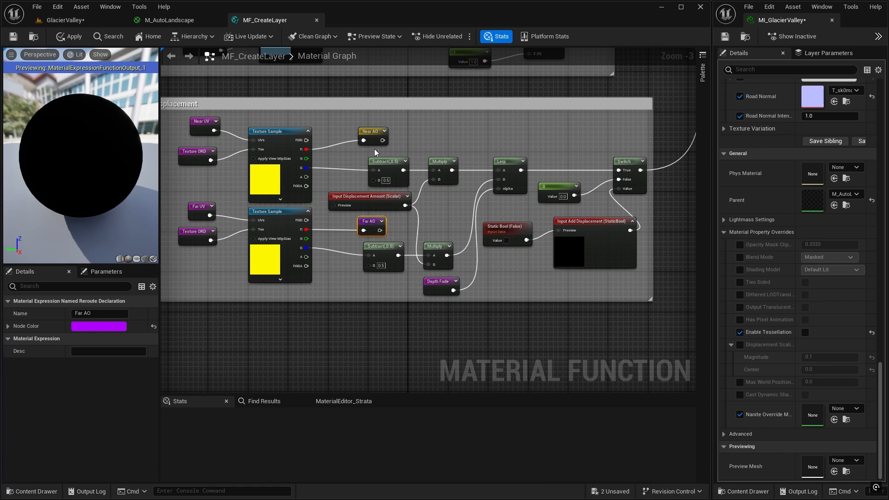
Set the node color of both the Near AO and Far AO reroutes to magenta.
shift+click(375, 133)
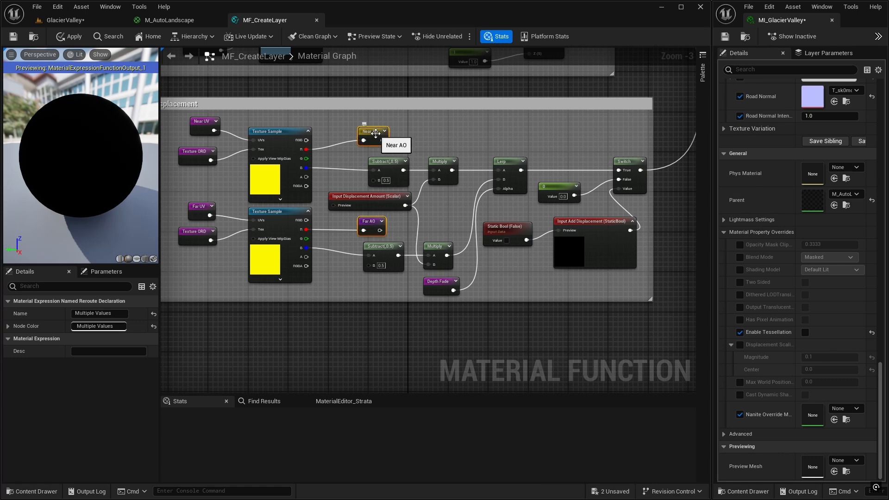
click(110, 331)
click(152, 278)
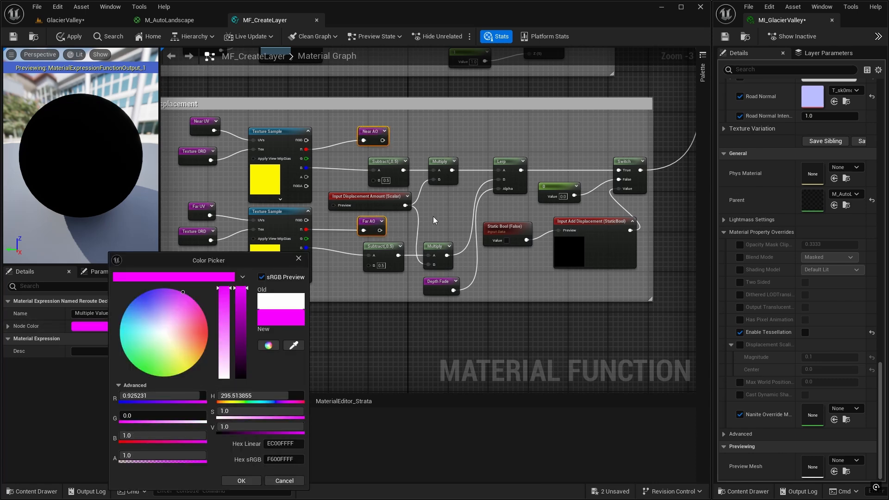
click(445, 131)
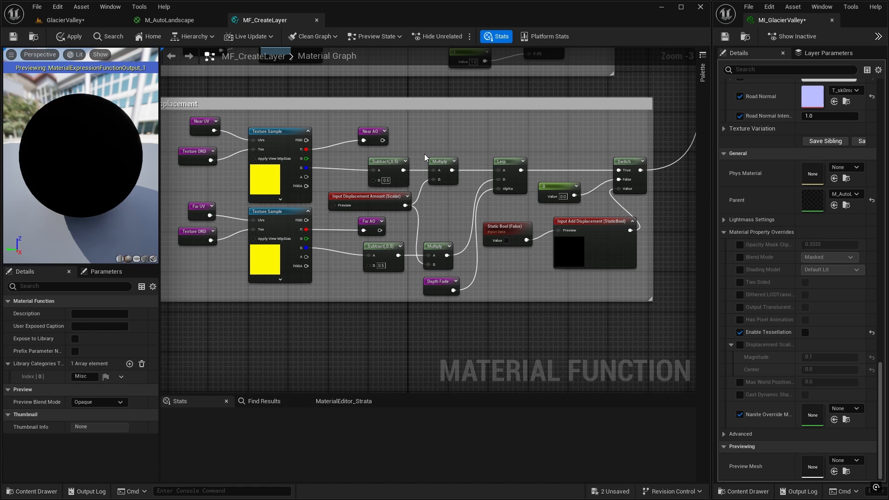
Add a Near AO named reroute usage in the empty space above the Base Color Tiling group.
scroll(493, 137, down, 2)
right_drag(479, 135, 448, 390)
right_drag(295, 201, 296, 200)
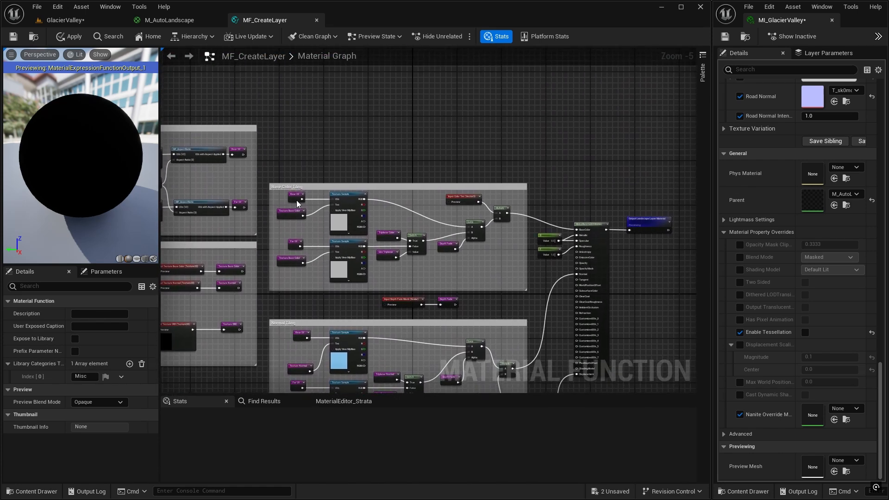
right_drag(484, 165, 441, 196)
scroll(418, 183, up, 1)
right_drag(393, 212, 400, 159)
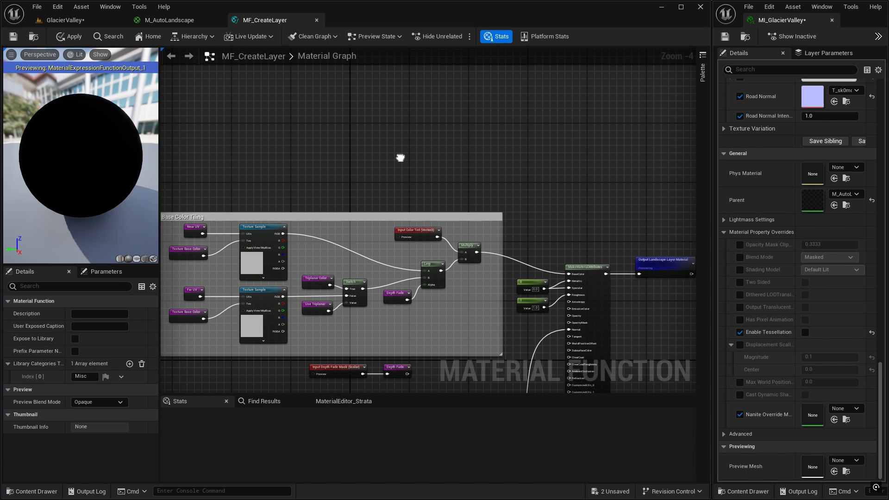
right_click(406, 129)
text(near)
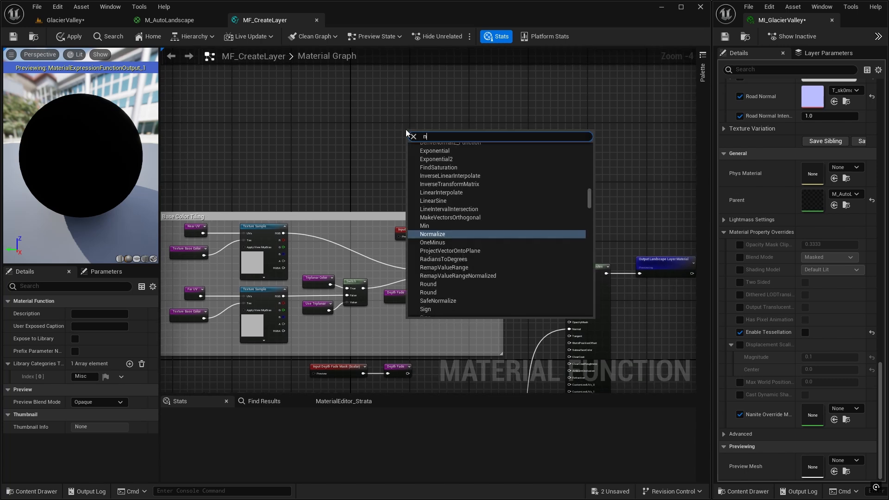
key(Up)
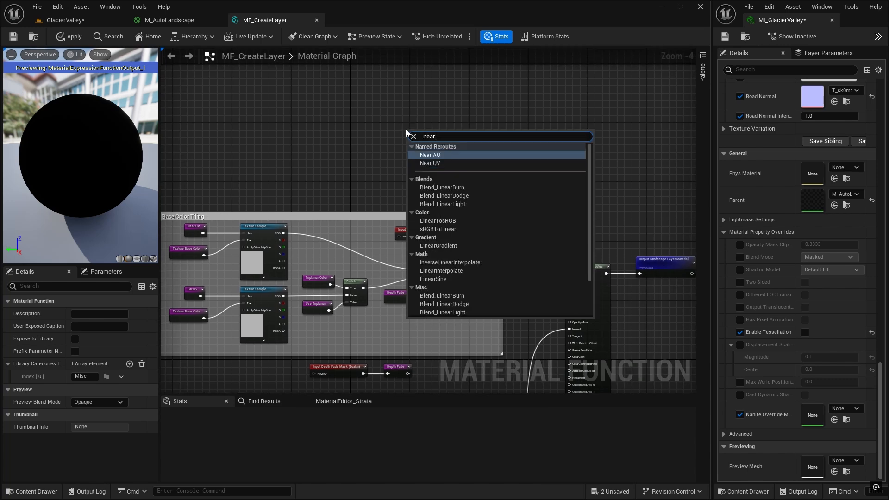
key(Return)
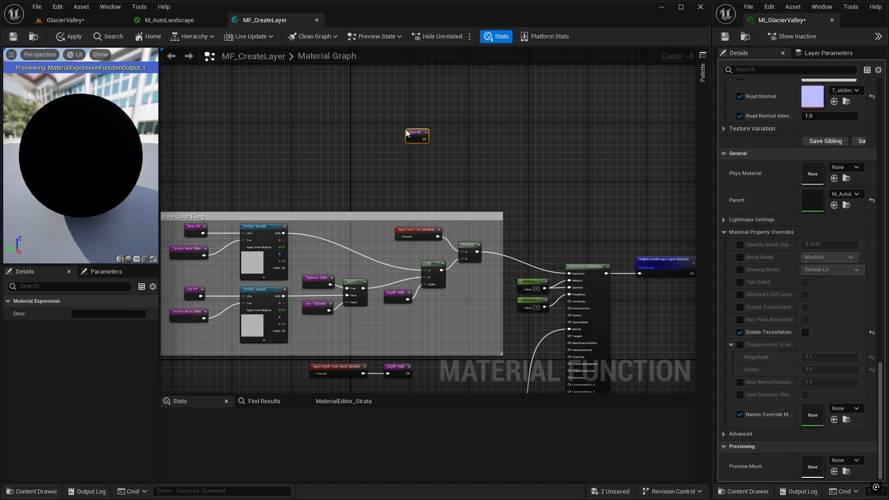
Add a Far AO named reroute usage and align it directly beneath the new Near AO node.
right_click(414, 159)
text(far ao)
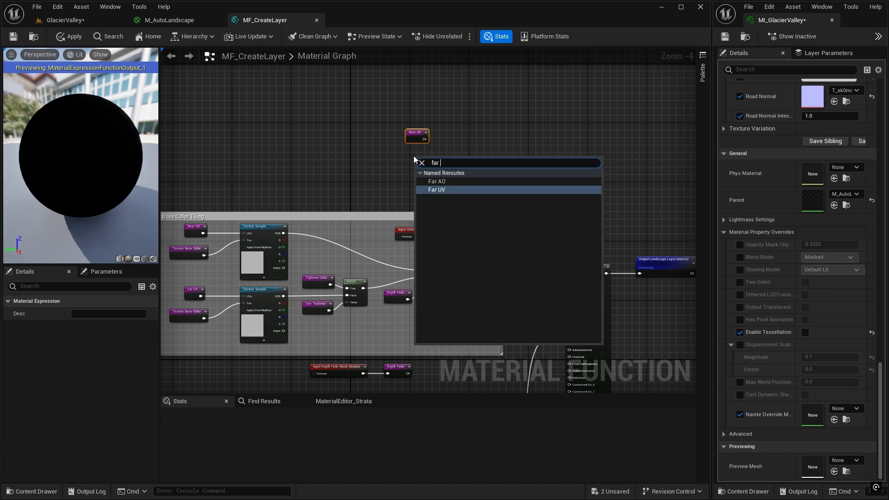
click(440, 182)
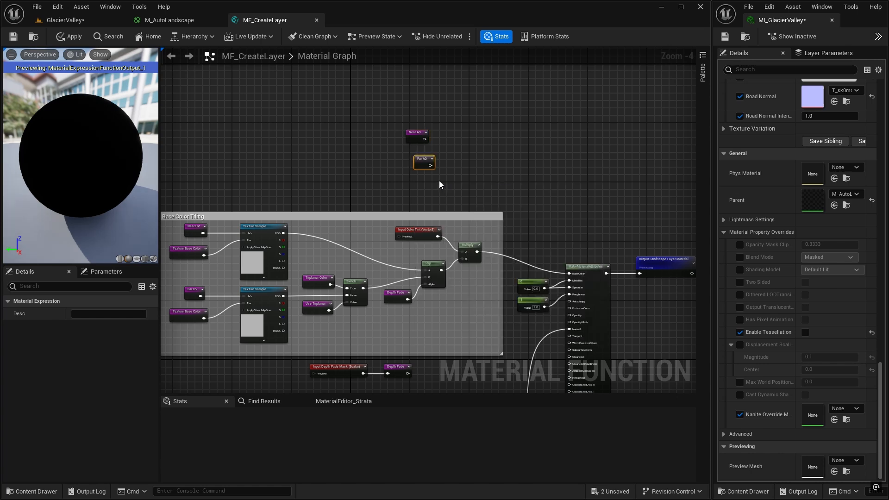
drag(419, 156, 417, 156)
Add a Depth Fade named reroute usage and place it beneath the Far AO node.
right_click(420, 185)
text(deapth)
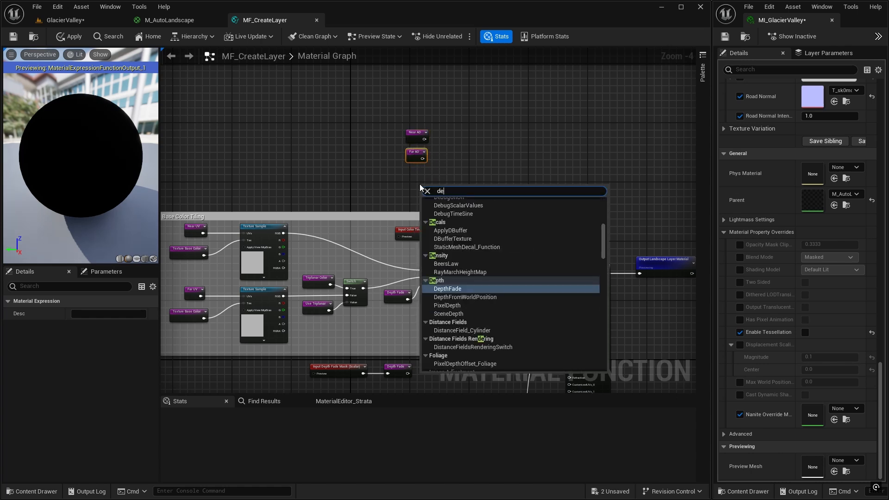
key(BackSpace)
key(BackSpace)
key(BackSpace)
key(BackSpace)
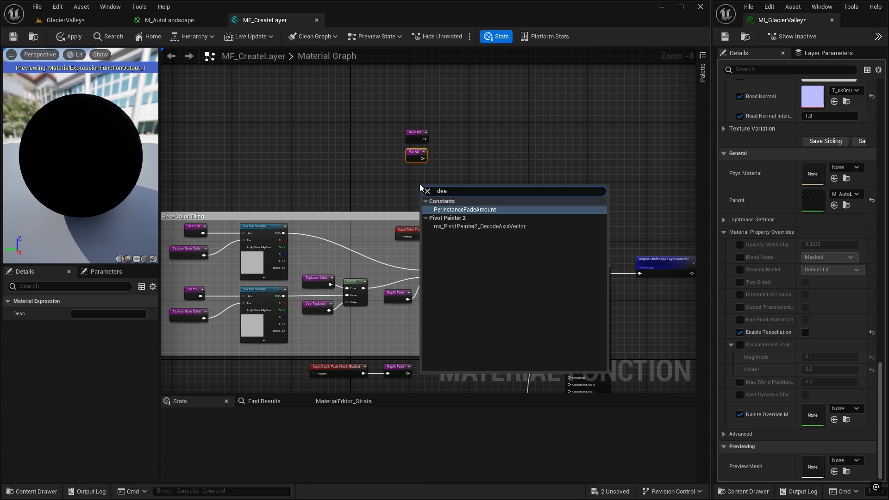
text(pth)
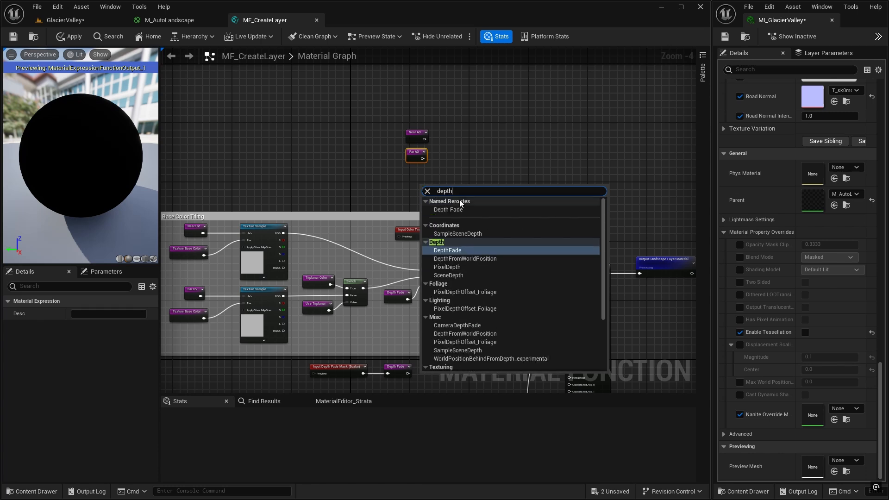
click(437, 209)
drag(412, 182, 415, 178)
Add a Lerp node with Near AO feeding A, Far AO feeding B and Depth Fade feeding Alpha.
right_drag(448, 163, 426, 191)
scroll(428, 189, up, 1)
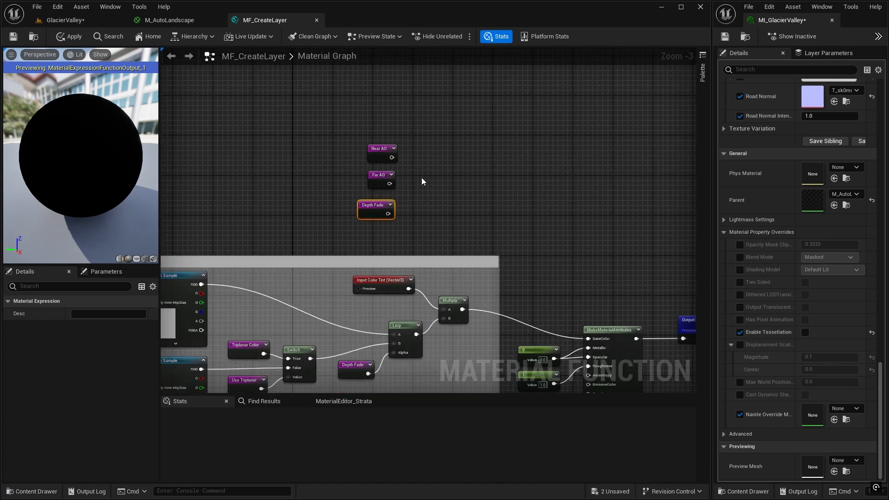
click(421, 177)
mouse_move(442, 180)
mouse_down()
mouse_move(443, 154)
mouse_move(412, 160)
mouse_move(434, 170)
mouse_move(429, 178)
mouse_up()
drag(389, 214, 431, 190)
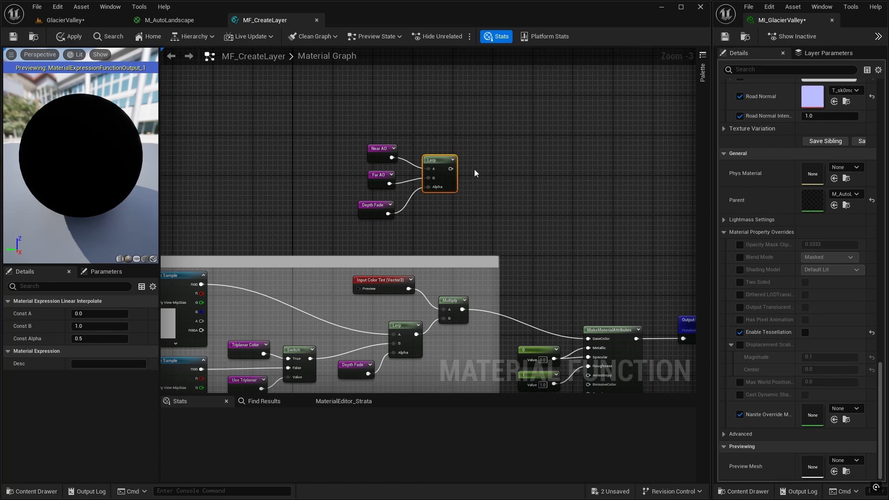
Connect the AO Lerp directly to BaseColor on MakeMaterialAttributes and view the ambient occlusion on the GlacierValley terrain.
right_drag(473, 170, 446, 127)
drag(421, 128, 562, 299)
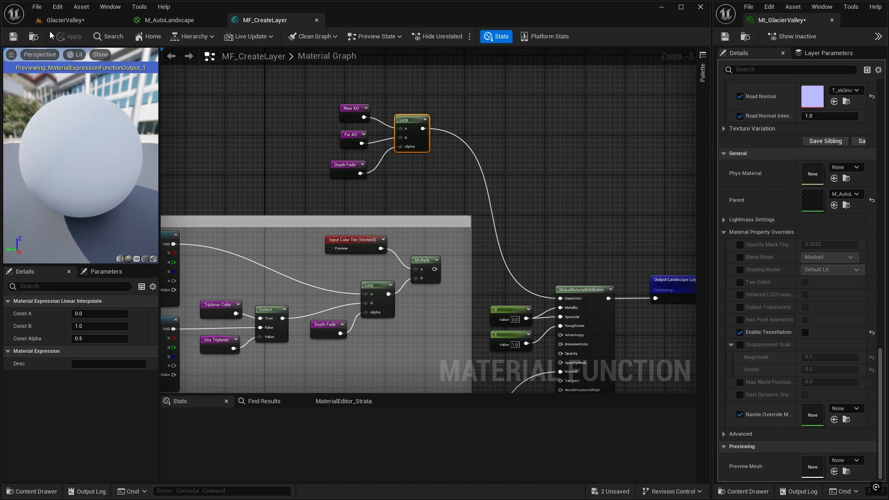
click(73, 21)
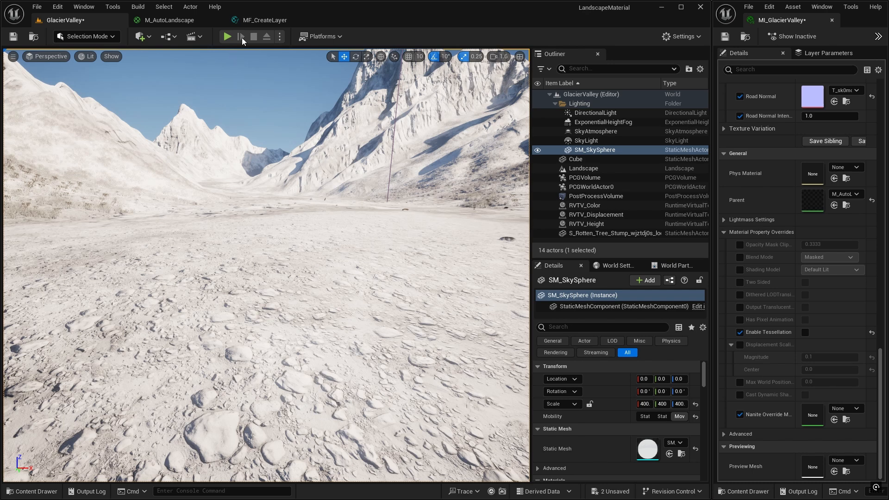
Return to MF_CreateLayer and reconnect the color tint Multiply to BaseColor on MakeMaterialAttributes.
click(263, 18)
scroll(436, 159, down, 2)
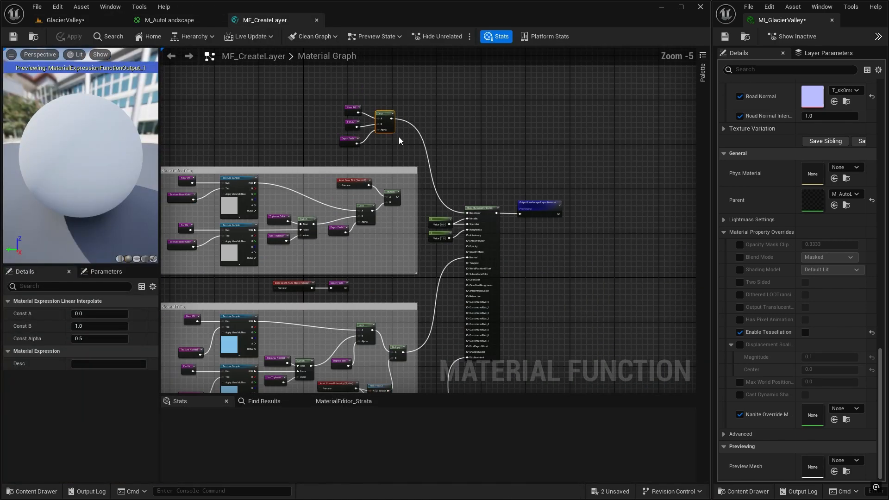
scroll(398, 176, up, 2)
right_drag(363, 139, 308, 189)
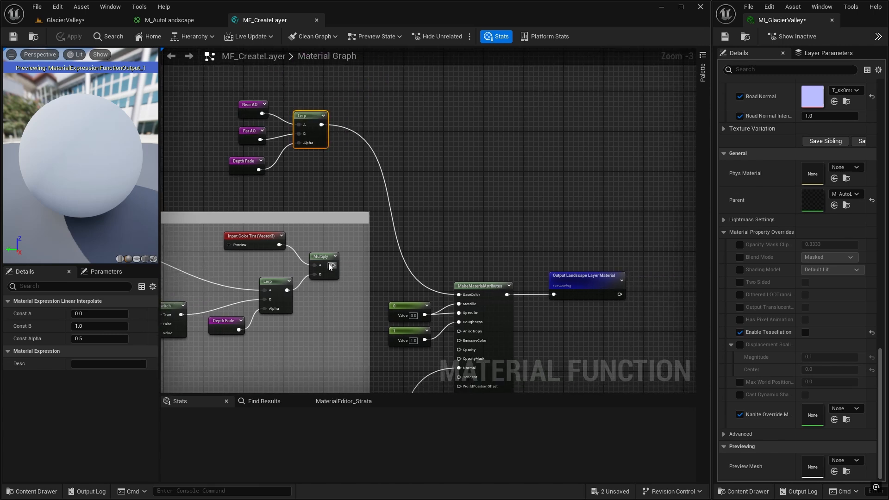
drag(332, 265, 460, 294)
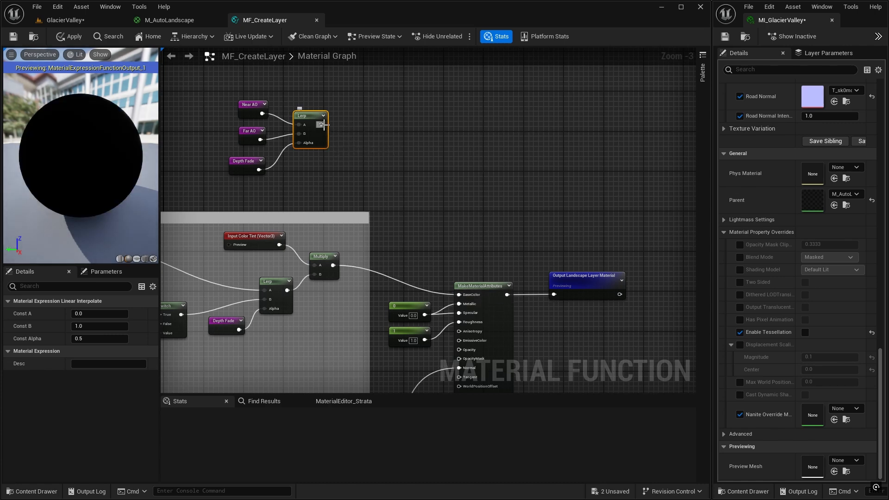
right_drag(438, 196, 387, 81)
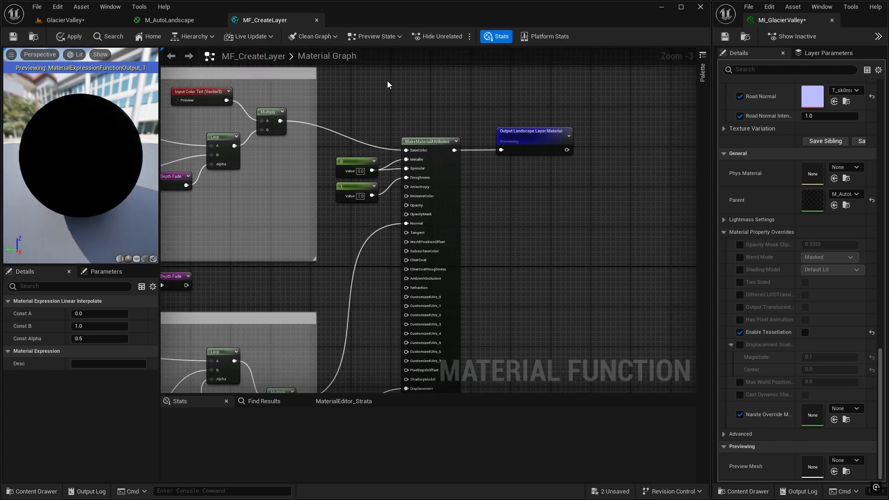
right_drag(486, 325, 476, 297)
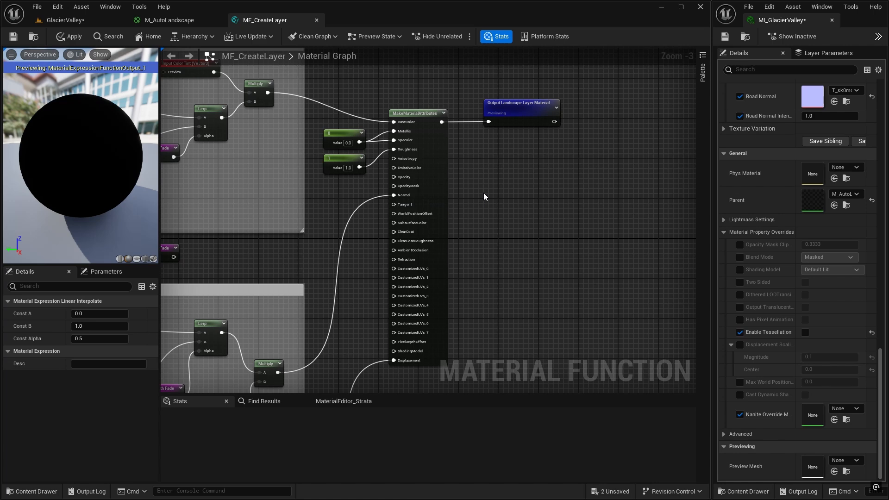
right_drag(523, 180, 548, 258)
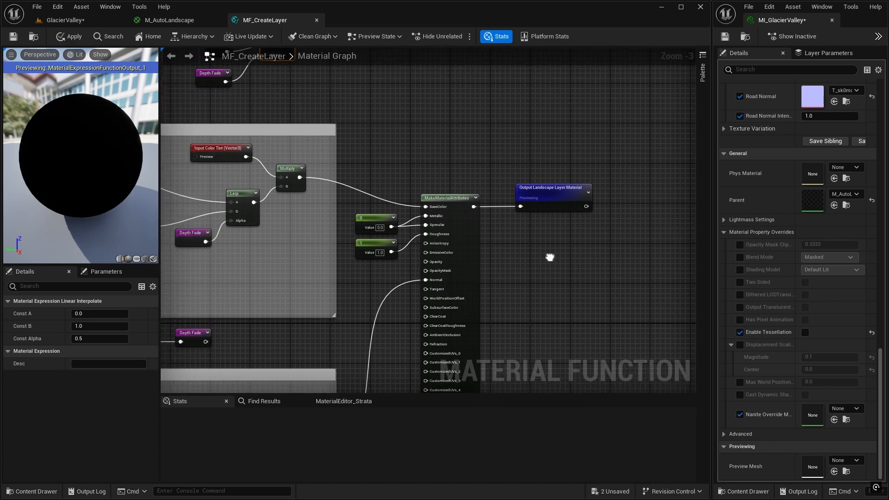
Reposition the AO blend nodes and multiply their Lerp with the tinted base color in a new Multiply that feeds BaseColor.
right_drag(443, 111, 462, 184)
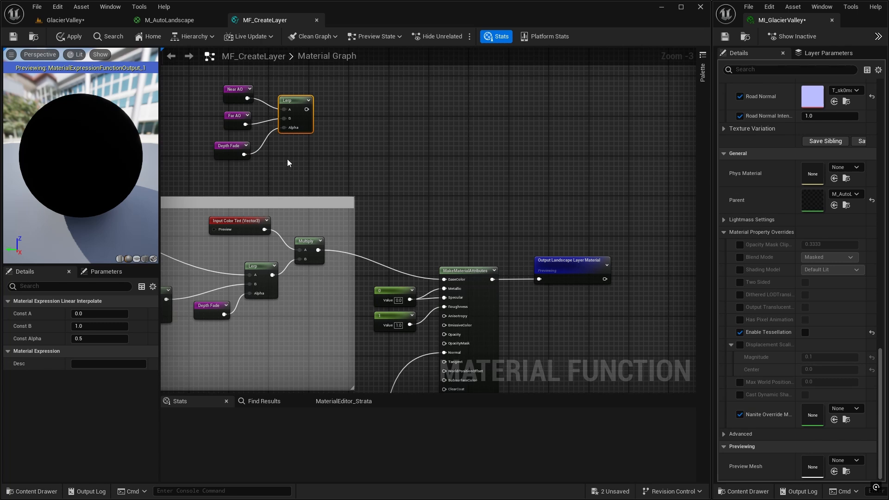
drag(226, 80, 306, 162)
drag(296, 101, 310, 111)
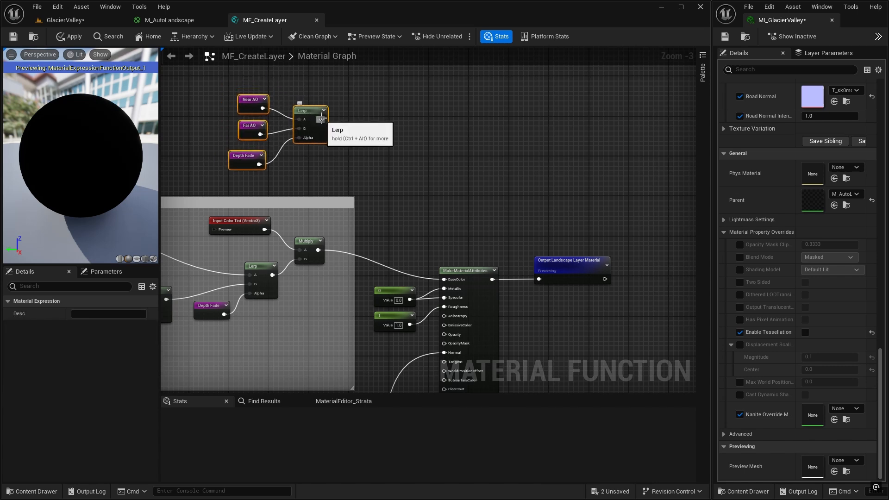
drag(322, 119, 380, 187)
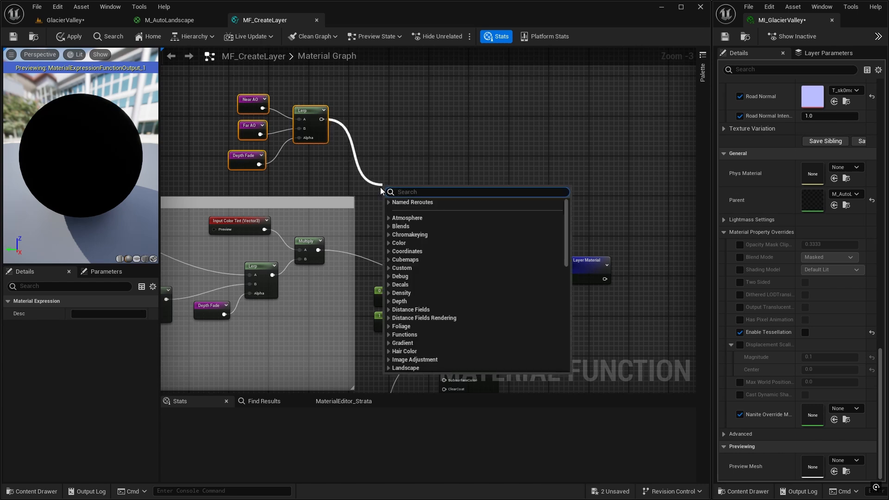
text(*)
key(Return)
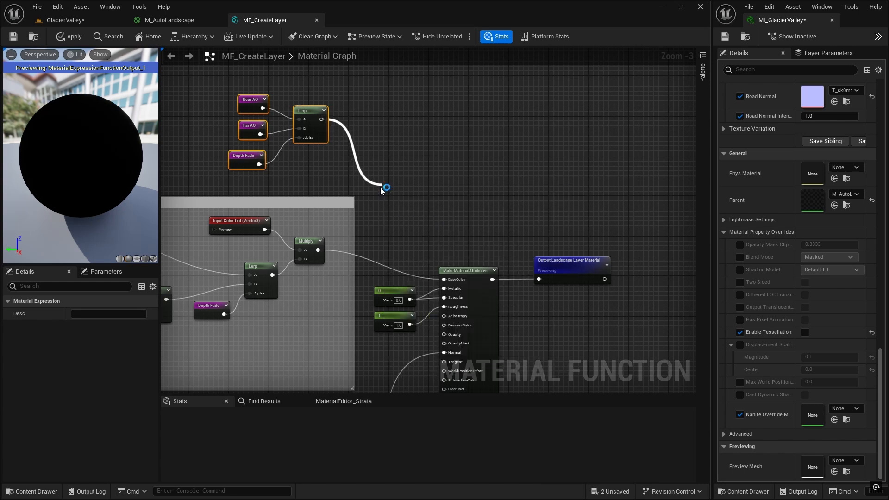
drag(323, 249, 444, 280)
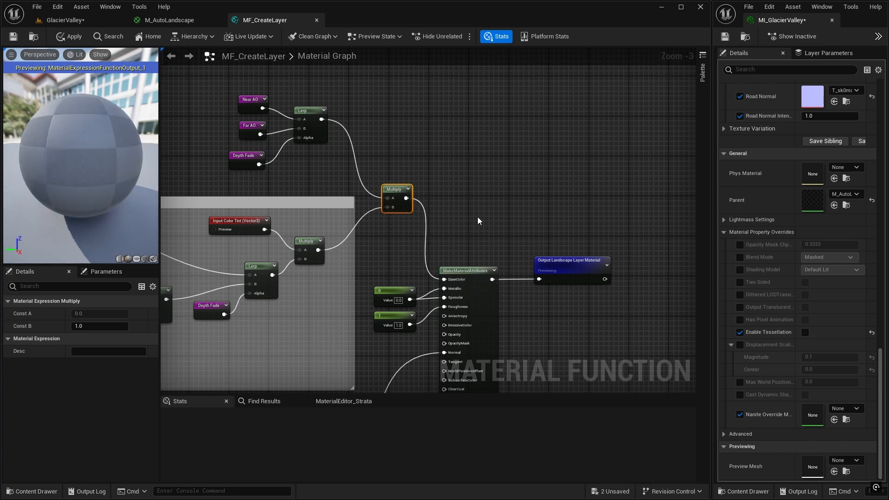
Save MF_CreateLayer and view the ground in the GlacierValley level before returning to the function graph.
click(13, 39)
click(80, 21)
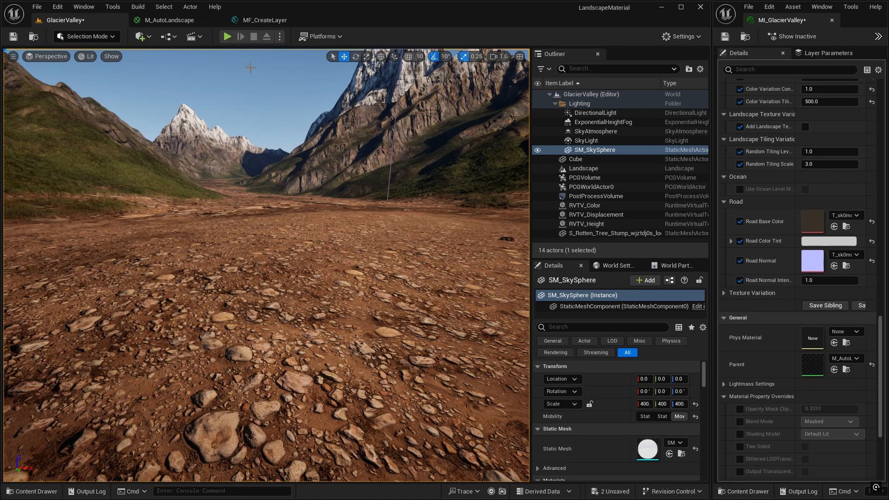
click(253, 20)
right_drag(447, 170, 373, 125)
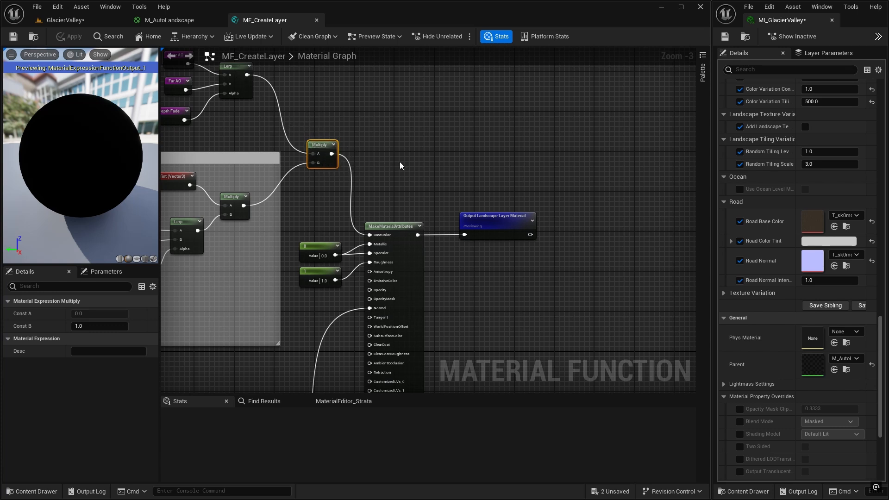
right_drag(400, 166, 477, 163)
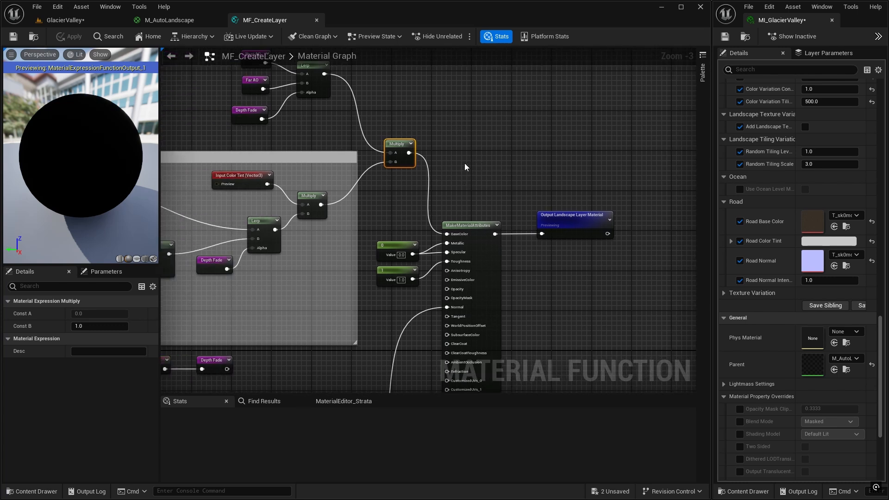
Add a Lerp node beside the AO Multiply and a function input named AO Intensity.
click(465, 163)
drag(484, 174, 482, 157)
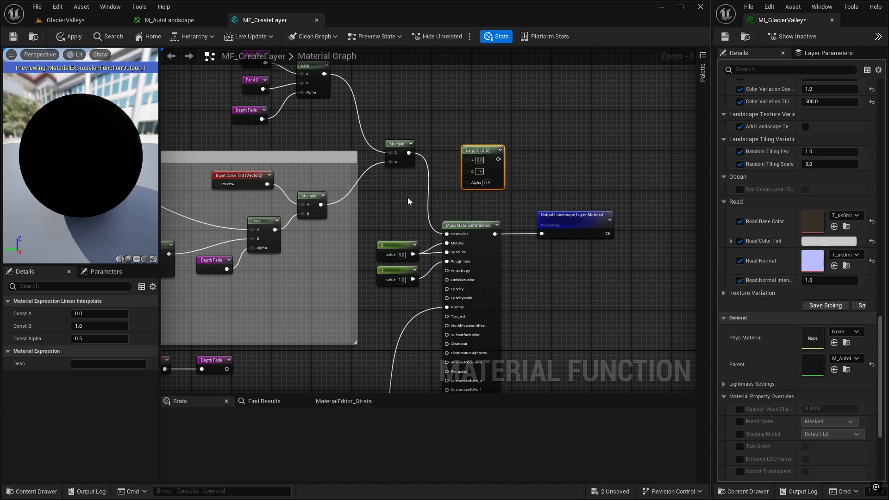
right_drag(407, 198, 430, 199)
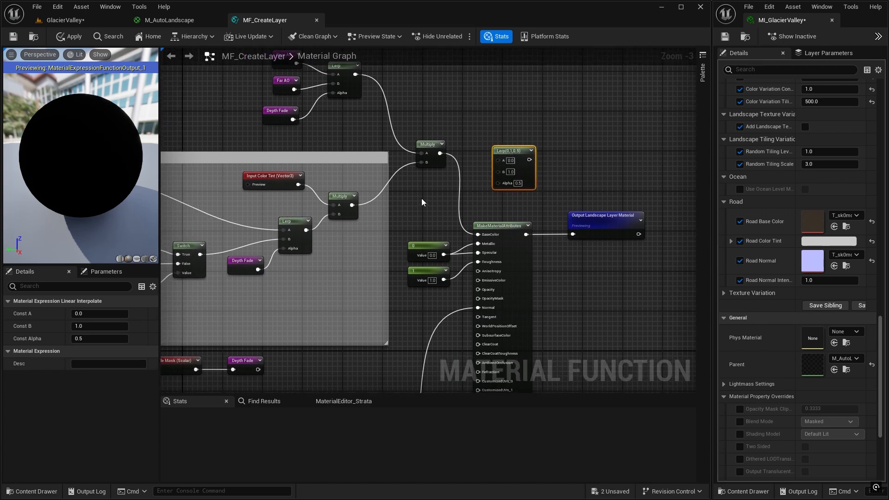
right_click(422, 199)
text(inpu)
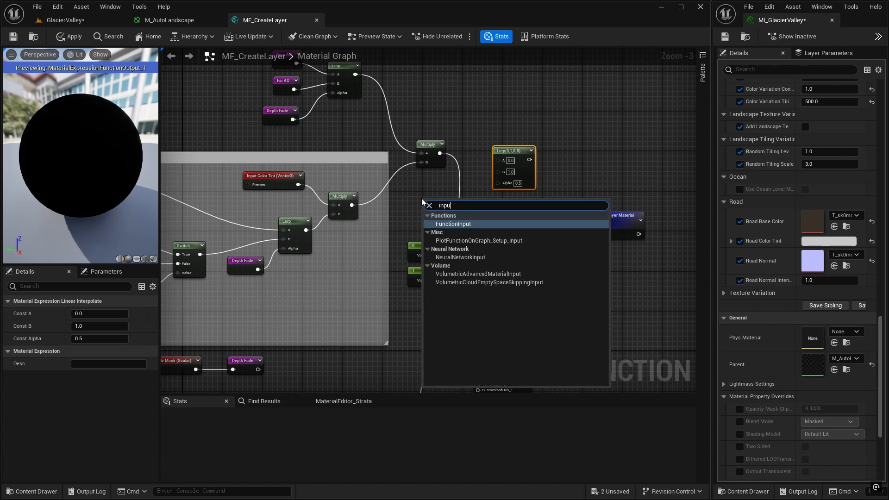
key(Return)
drag(436, 193, 430, 183)
click(87, 313)
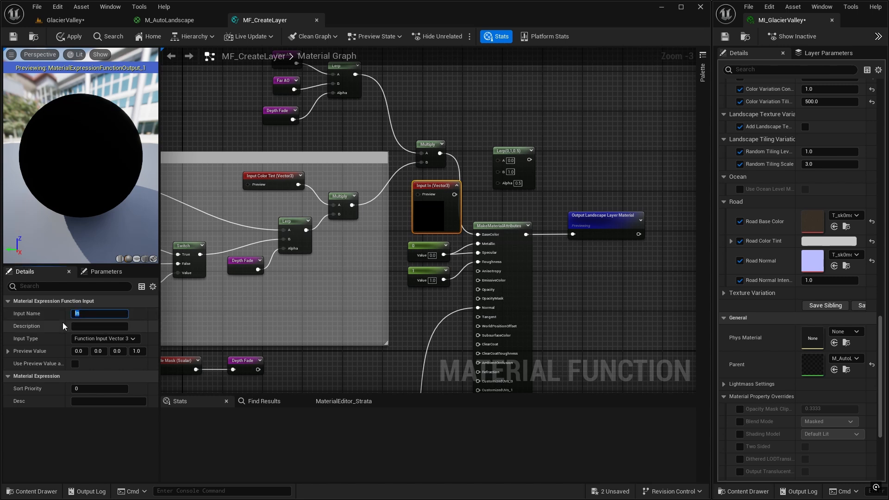
text(AO Intensity)
key(Return)
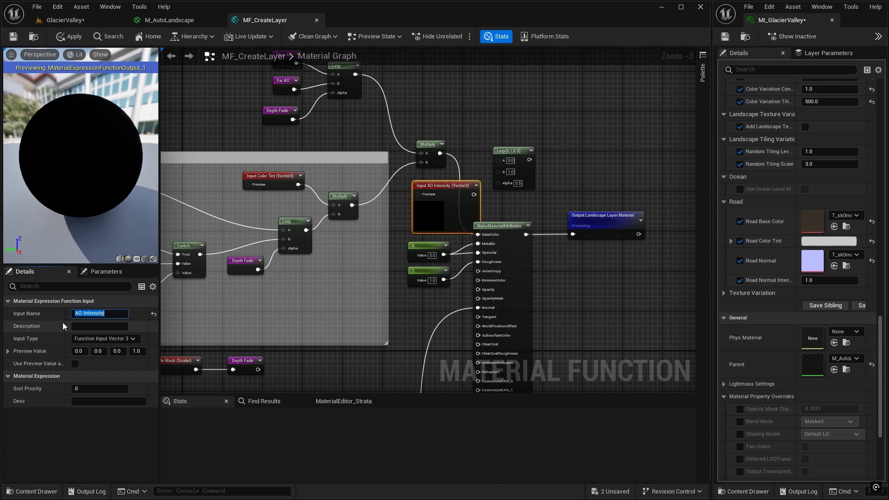
Set the AO Intensity input to Function Input Scalar with its preview value as default, and collapse its node preview.
click(132, 339)
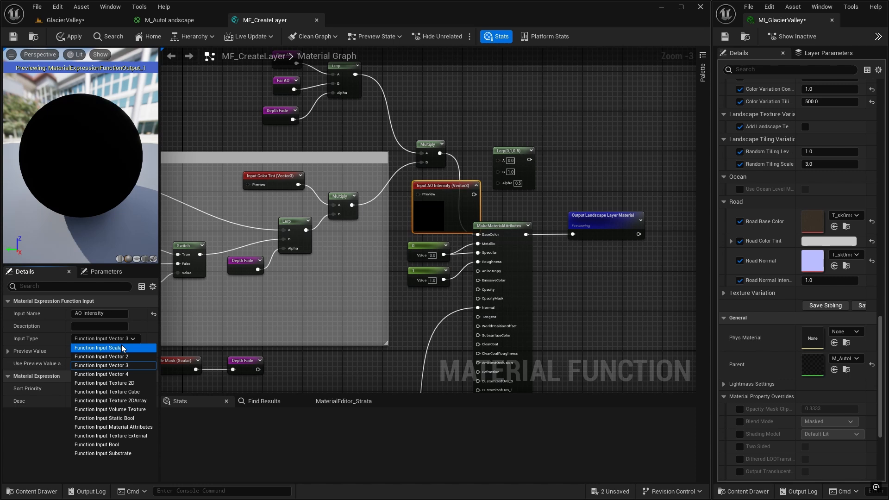
click(121, 347)
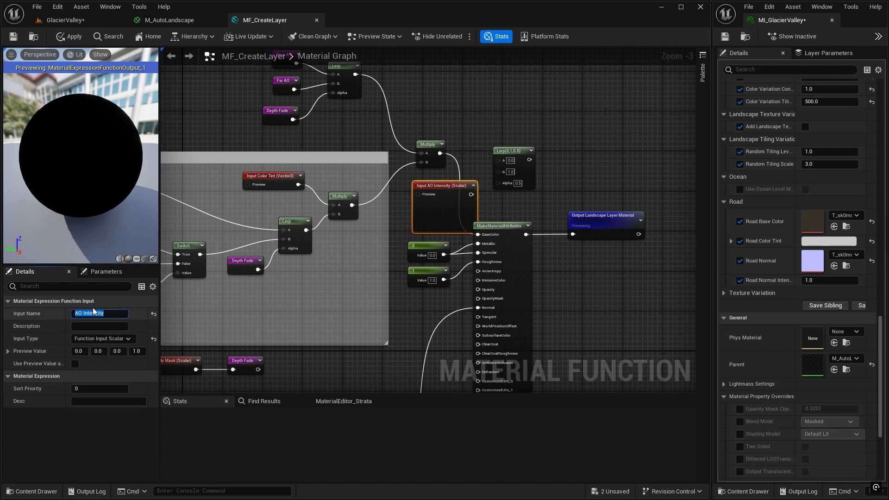
click(75, 363)
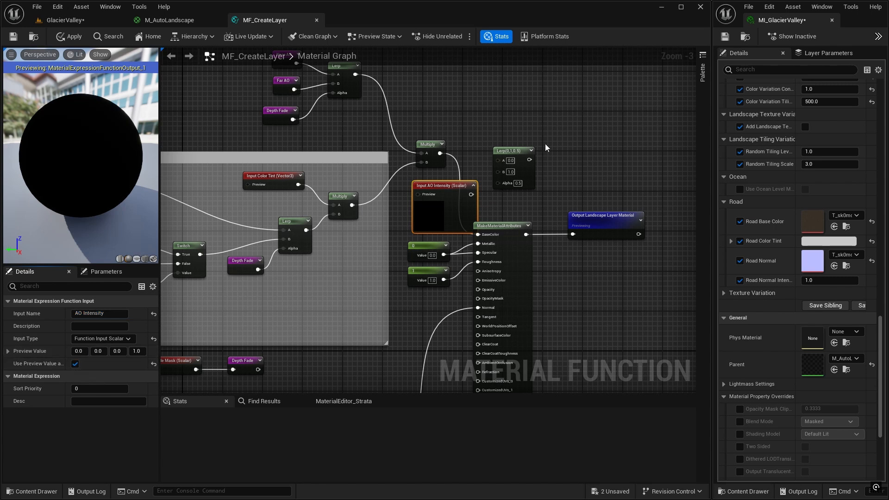
click(473, 185)
drag(436, 185, 420, 185)
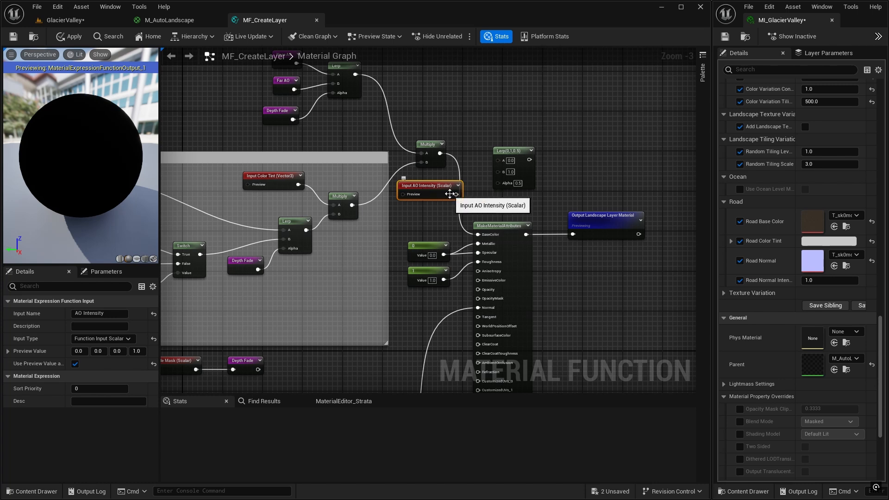
Wire the tinted color Multiply into the new Lerp's A, the AO Multiply into B and AO Intensity into Alpha, then output to BaseColor.
drag(456, 194, 506, 182)
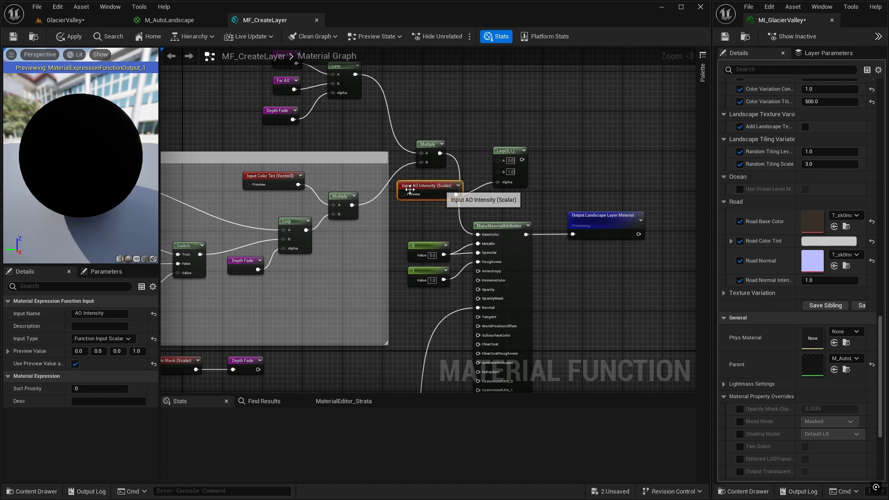
drag(352, 205, 498, 161)
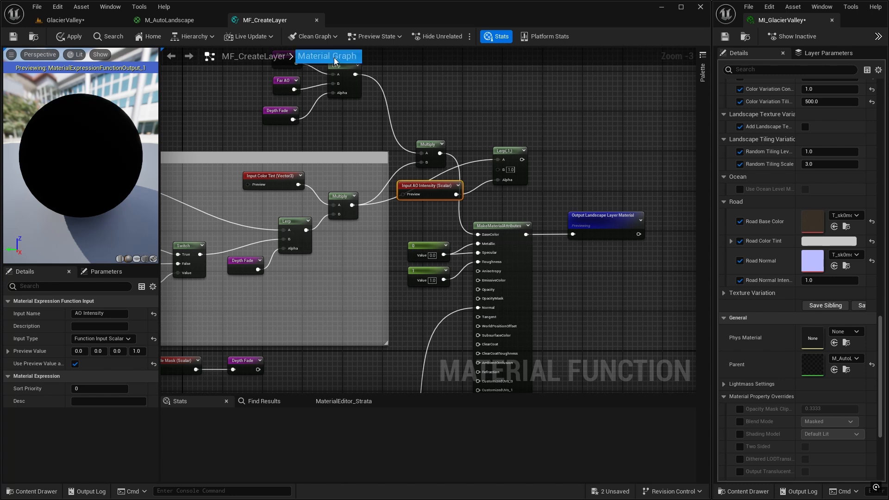
drag(440, 153, 498, 168)
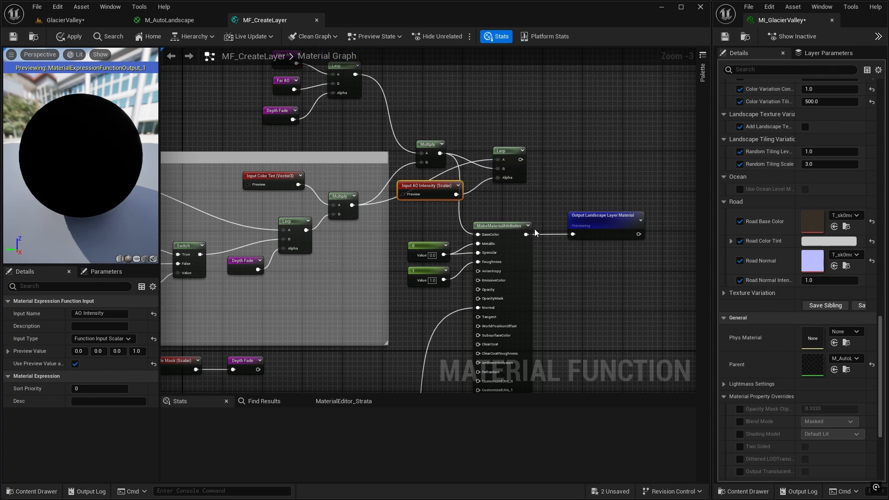
drag(521, 159, 482, 234)
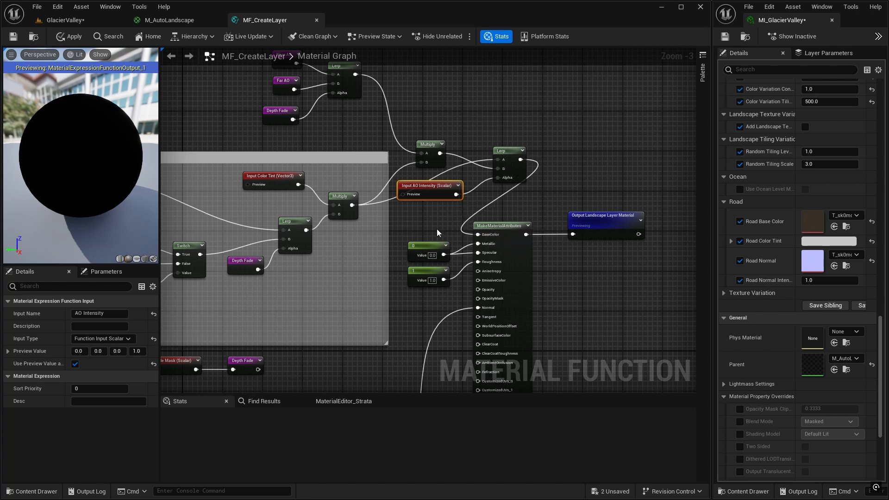
Rearrange MakeMaterialAttributes, the output, the constants, AO Intensity and the new Lerp so the BaseColor wiring is tidy.
drag(421, 213, 600, 254)
drag(596, 217, 675, 205)
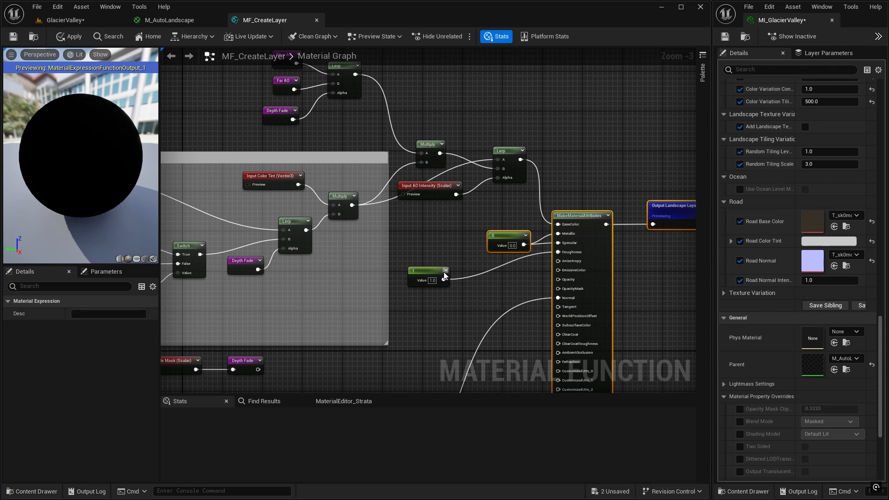
drag(432, 272, 508, 265)
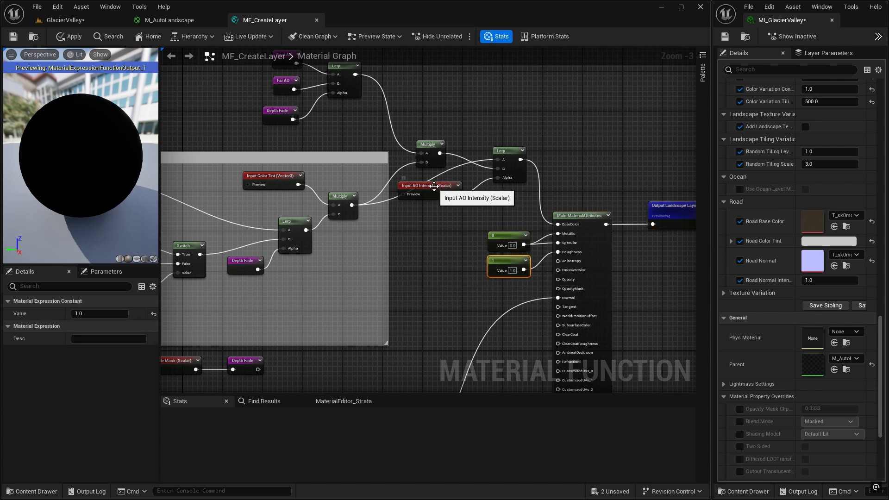
drag(431, 188, 431, 228)
drag(515, 152, 511, 198)
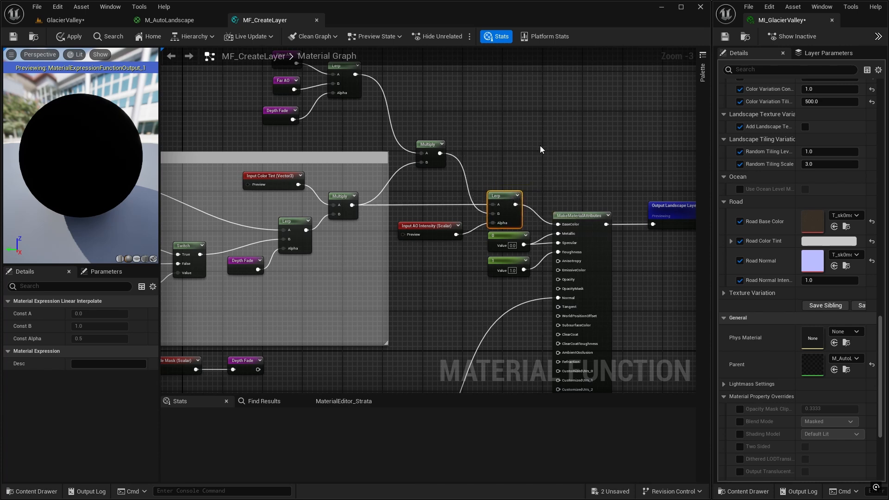
right_drag(540, 145, 495, 127)
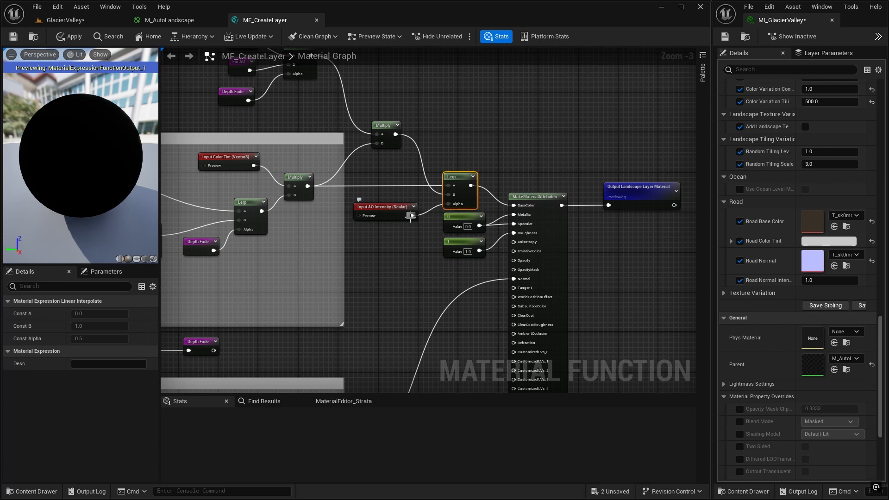
Save MF_CreateLayer and switch to the M_AutoLandscape material graph.
right_drag(452, 145, 524, 143)
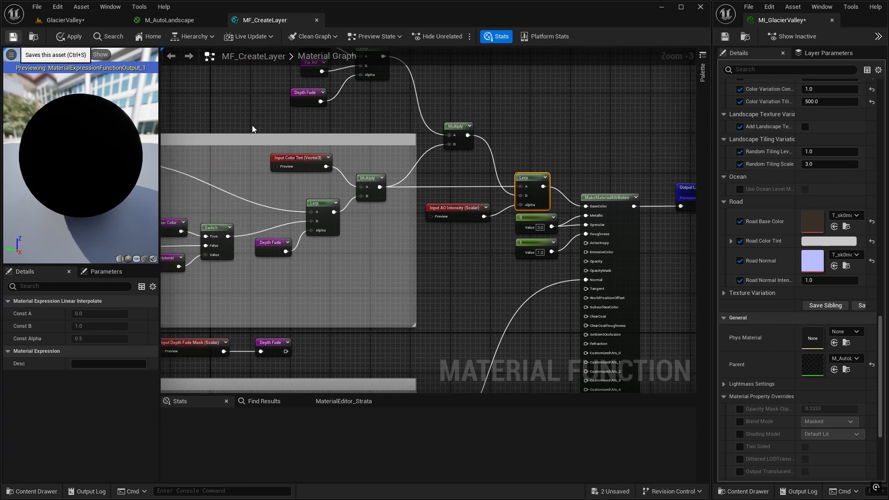
click(14, 37)
click(178, 20)
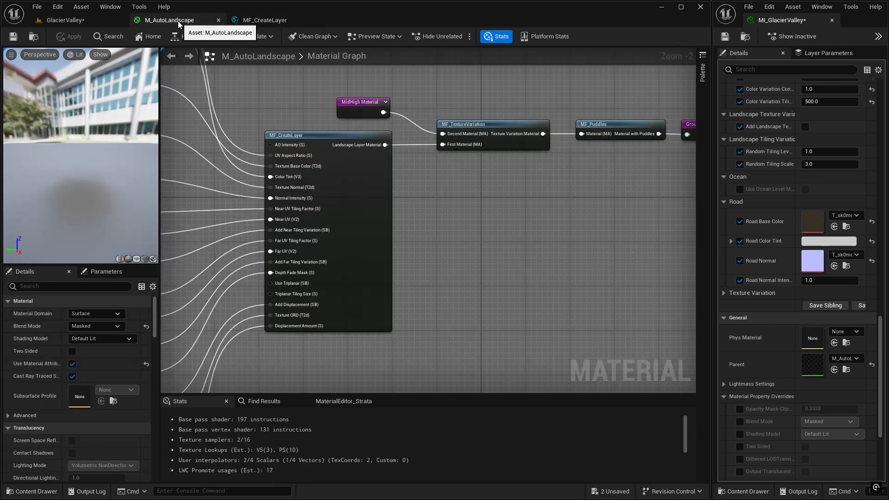
Duplicate the Ground Displacement Amount parameter and place the copy above the Ground Layer's MF_CreateLayer node.
scroll(337, 212, down, 4)
right_drag(332, 160, 456, 143)
scroll(437, 166, up, 3)
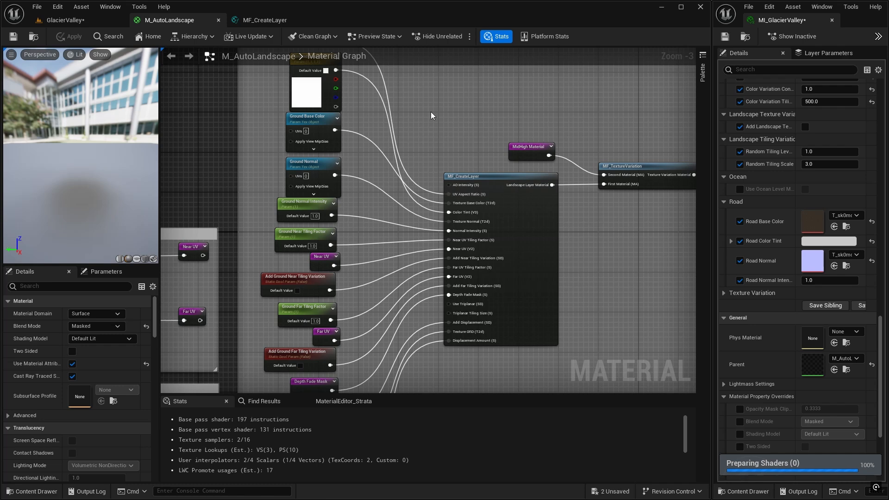
right_drag(431, 112, 433, 202)
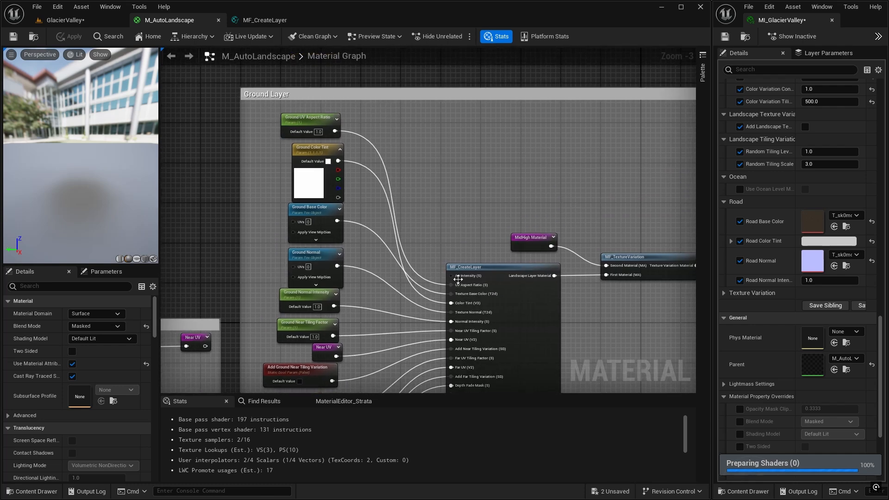
right_drag(459, 217, 388, 107)
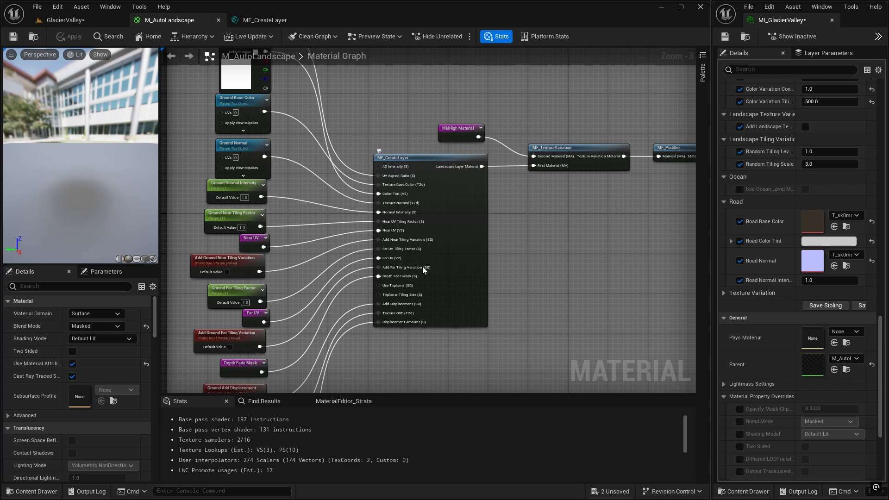
right_drag(415, 350, 453, 226)
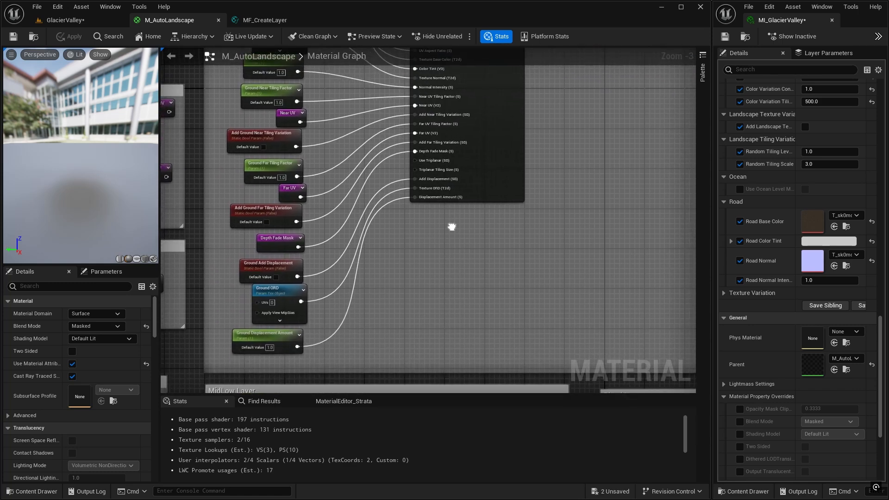
click(271, 335)
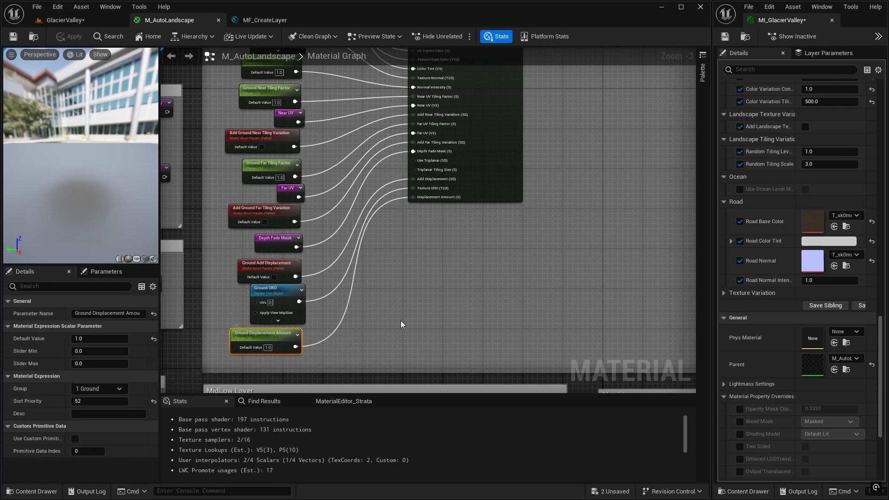
key(ctrl+x)
key(ctrl+v)
right_drag(453, 265, 449, 372)
drag(449, 372, 371, 94)
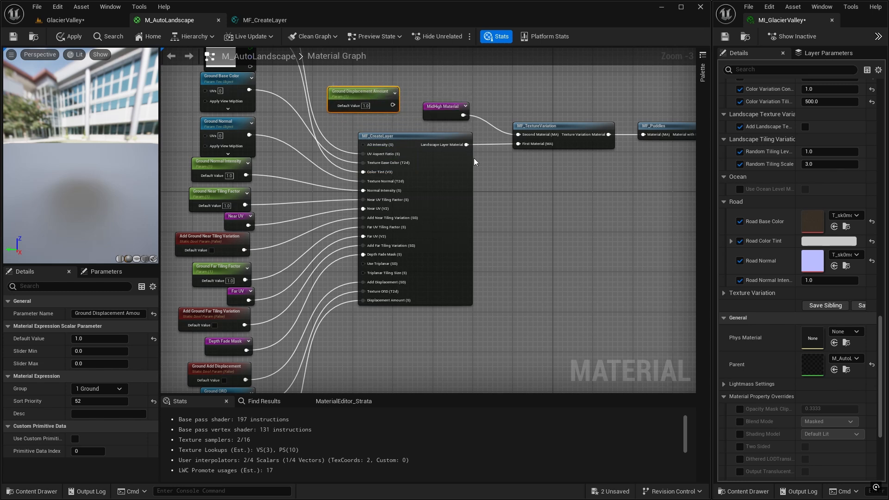
Rename the copied parameter Ground AO Intensity and set its default value to 0.
key(F2)
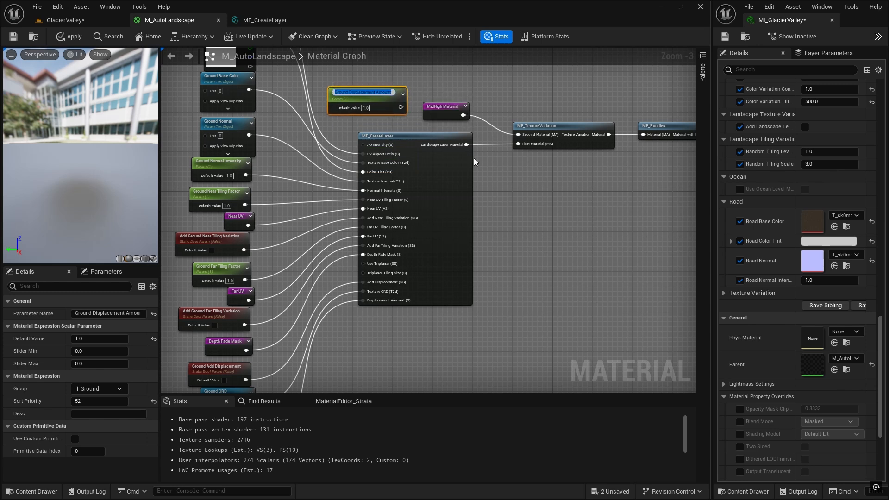
text(Ground AO Intensity)
key(Return)
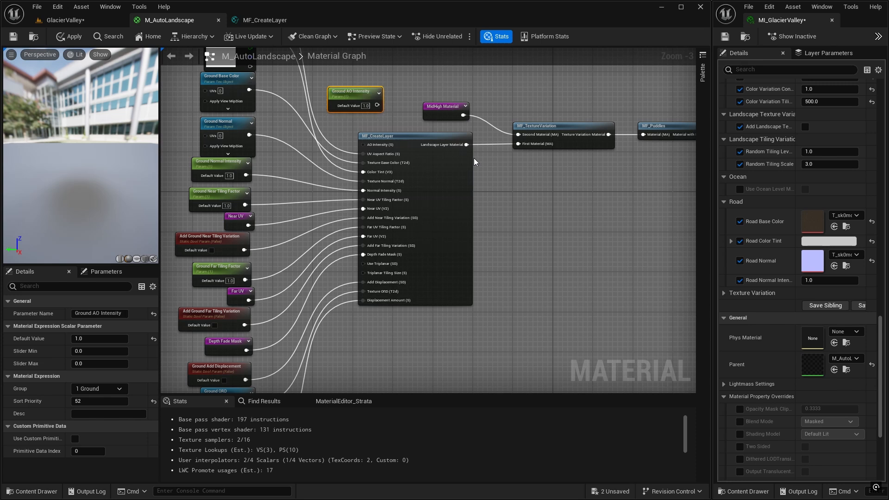
click(366, 106)
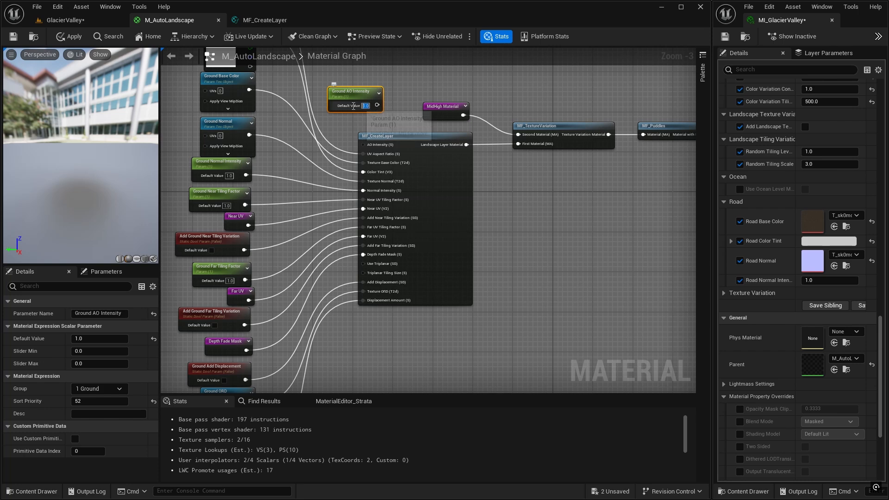
text(0)
key(Return)
Connect Ground AO Intensity to MF_CreateLayer's AO Intensity, save M_AutoLandscape and view the ground in the GlacierValley level.
drag(377, 108, 363, 145)
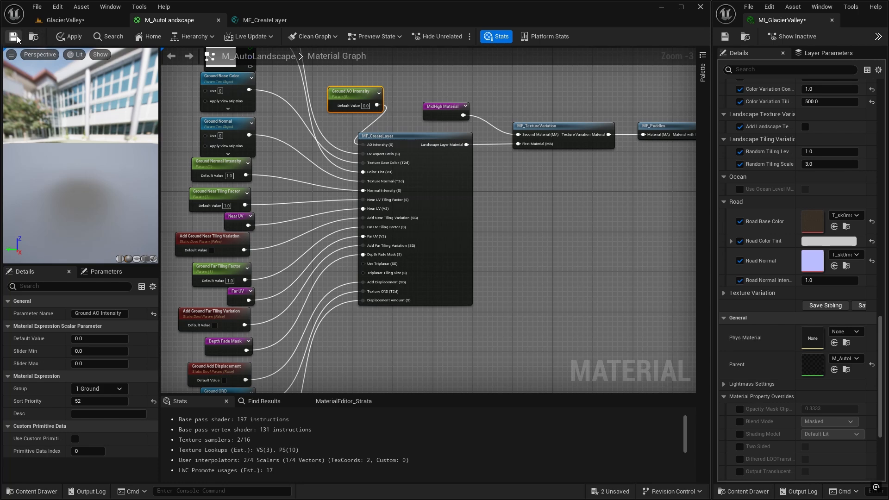
click(79, 20)
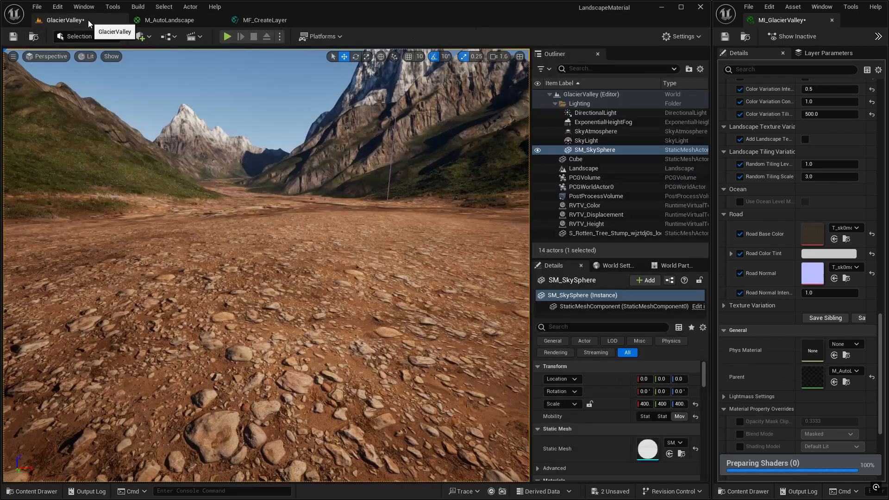
right_drag(393, 263, 393, 336)
right_drag(366, 228, 365, 228)
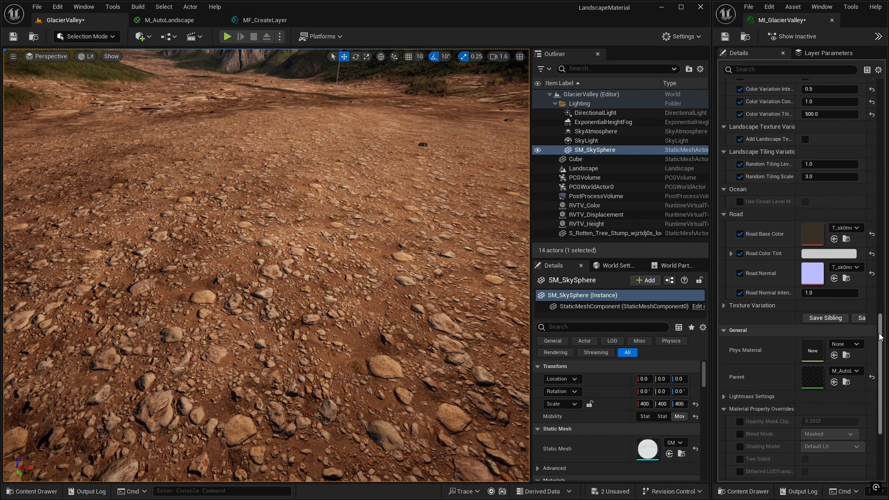
Enable the Ground AO Intensity override in MI_GlacierValley and set it to 1.
drag(881, 339, 880, 105)
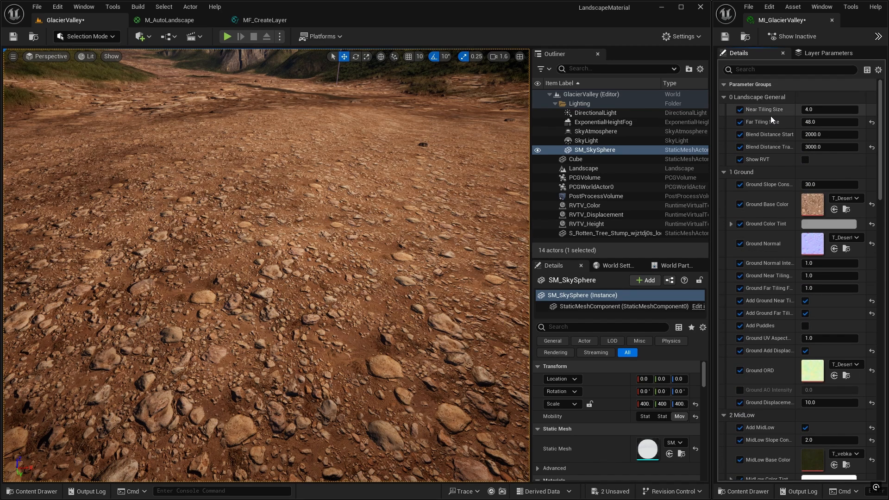
click(740, 390)
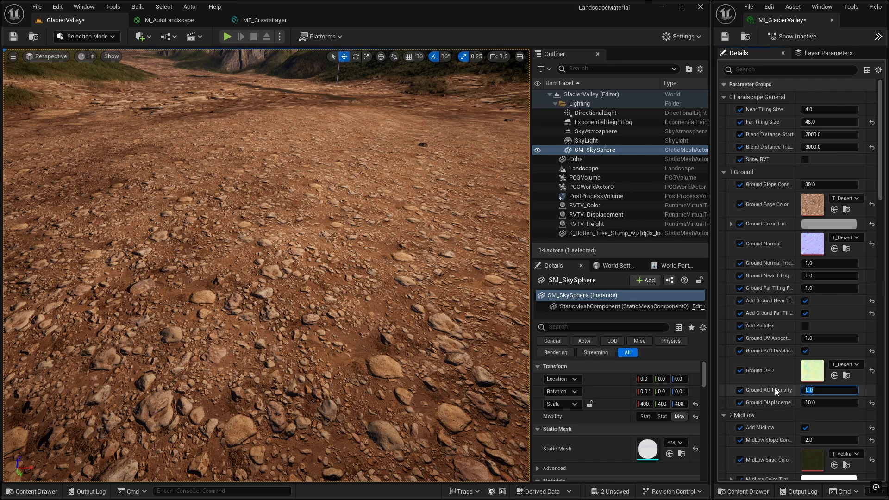
click(806, 391)
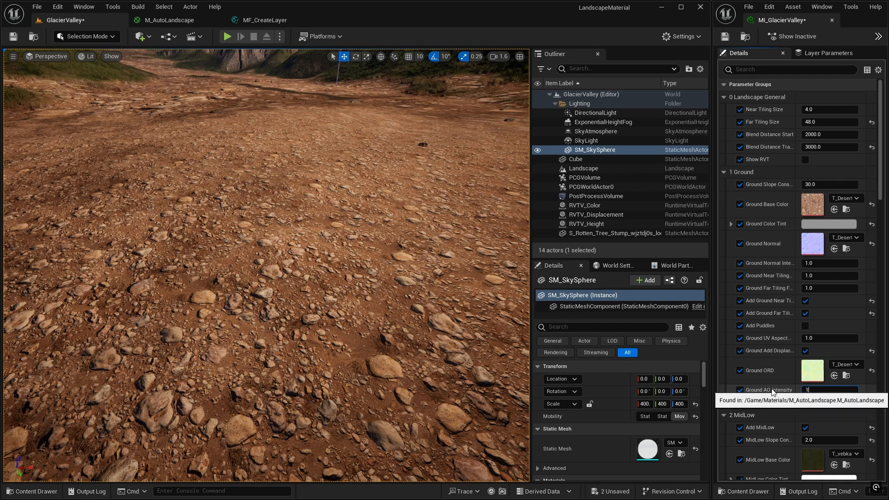
text(1)
key(Return)
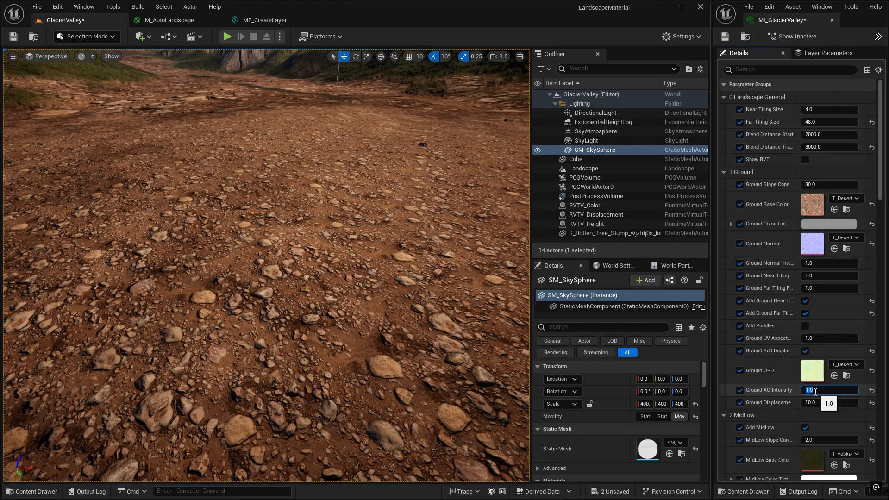
Try Ground AO Intensity at 0.5, 0.3 and 1 in MI_GlacierValley, and compare the ground with Show RVT on and off.
text(.5)
key(Return)
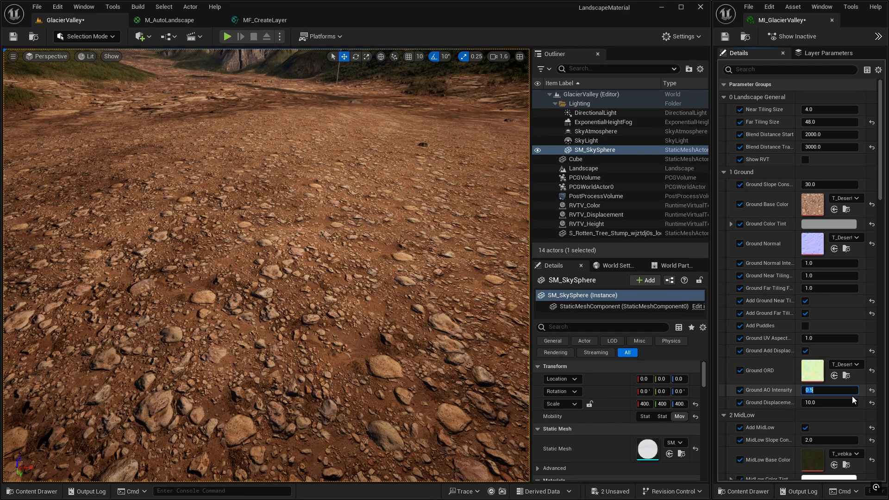
key(BackSpace)
key(Return)
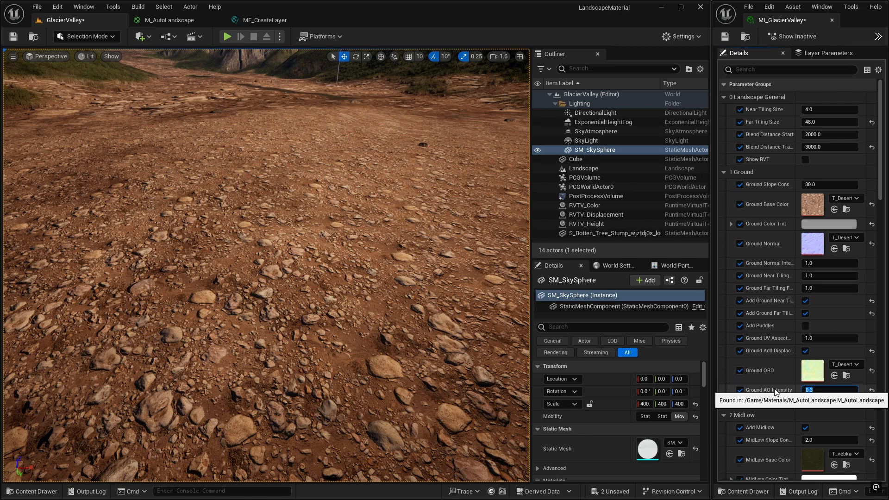
text(1)
key(Return)
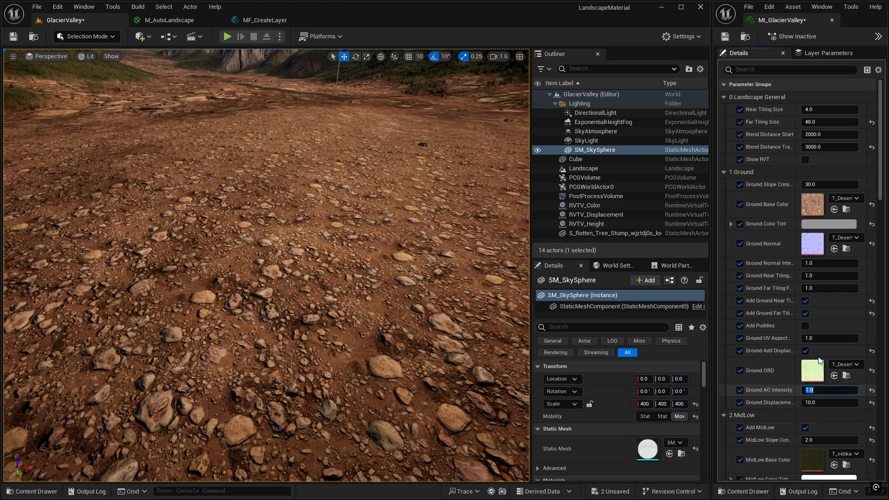
click(805, 161)
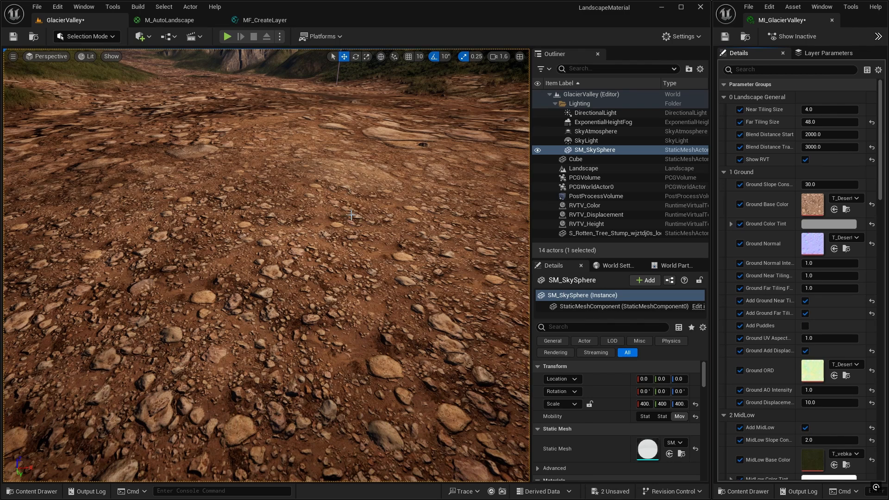
click(806, 160)
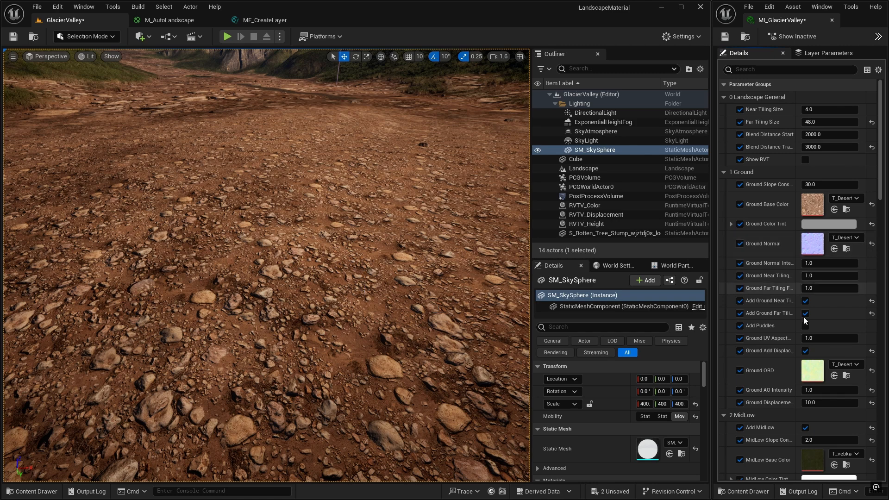
Set Ground AO Intensity to 0.3 in MI_GlacierValley.
click(818, 390)
text(.3)
key(Return)
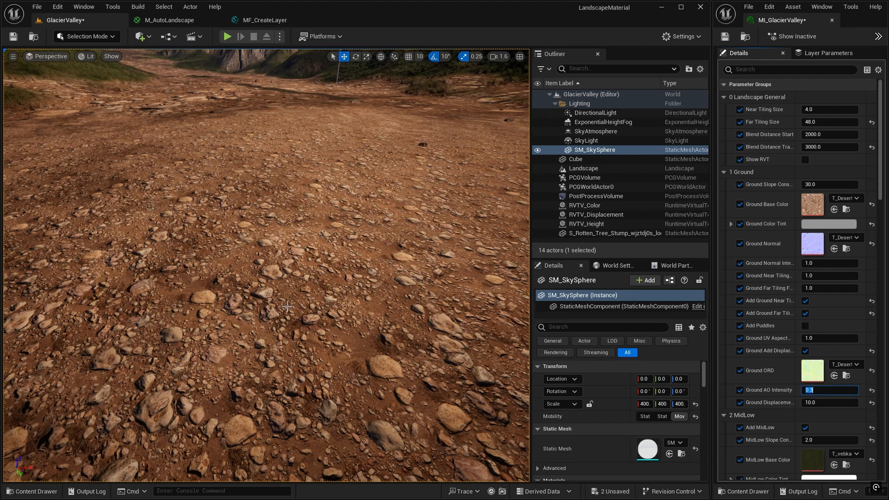